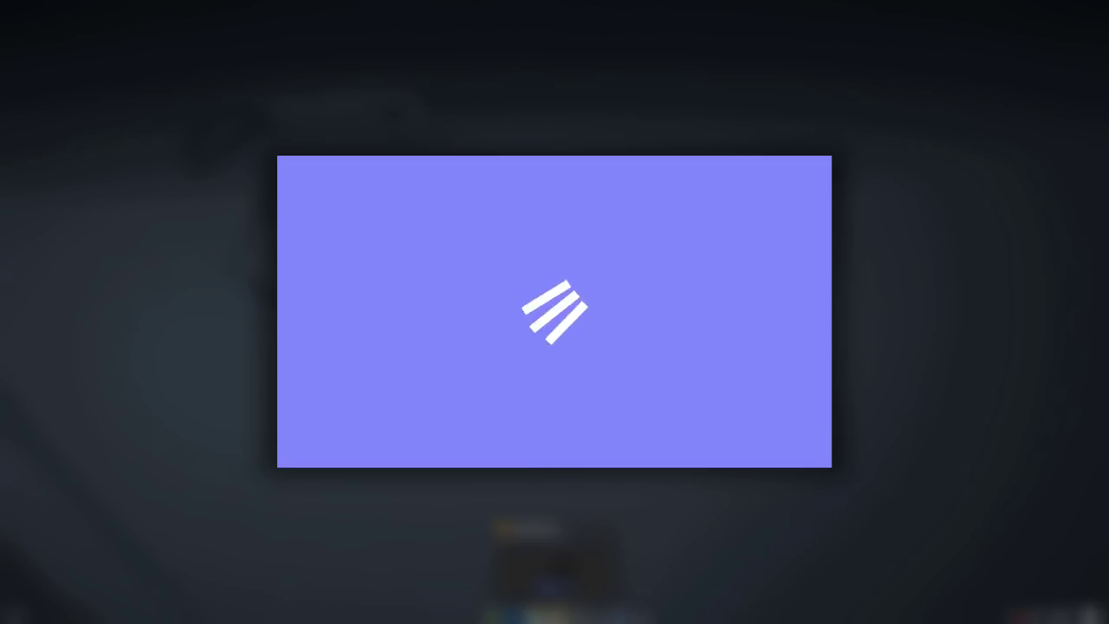
# - Switch to HitFilm Express and start a composite shot with the 1080p Full HD @ 60 fps template
pyautogui.click(555, 615)
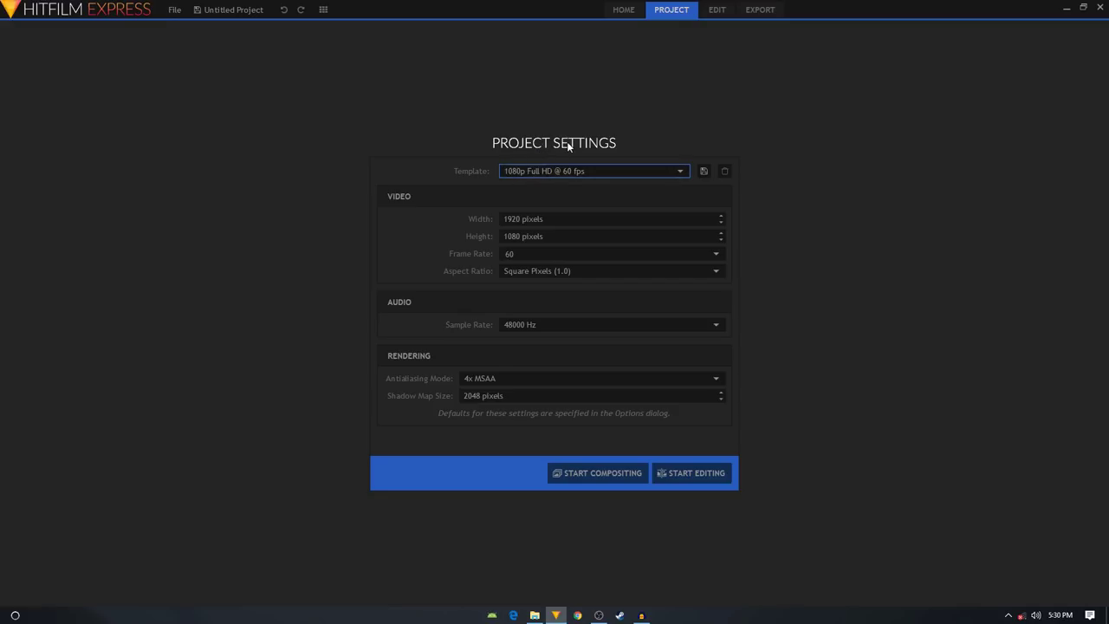
pyautogui.click(561, 172)
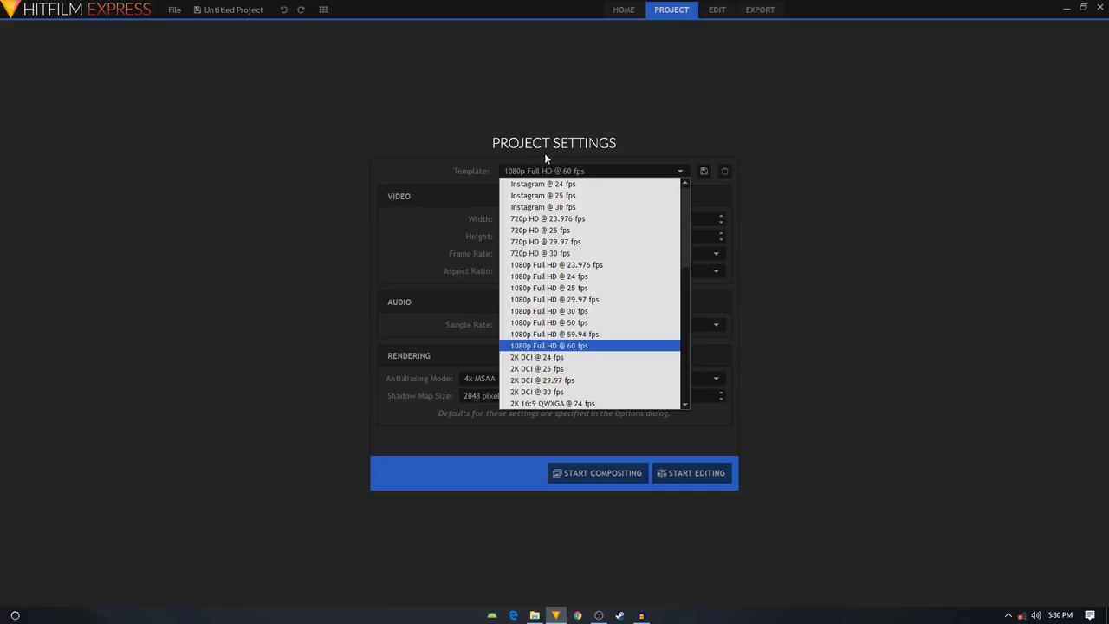
pyautogui.click(558, 173)
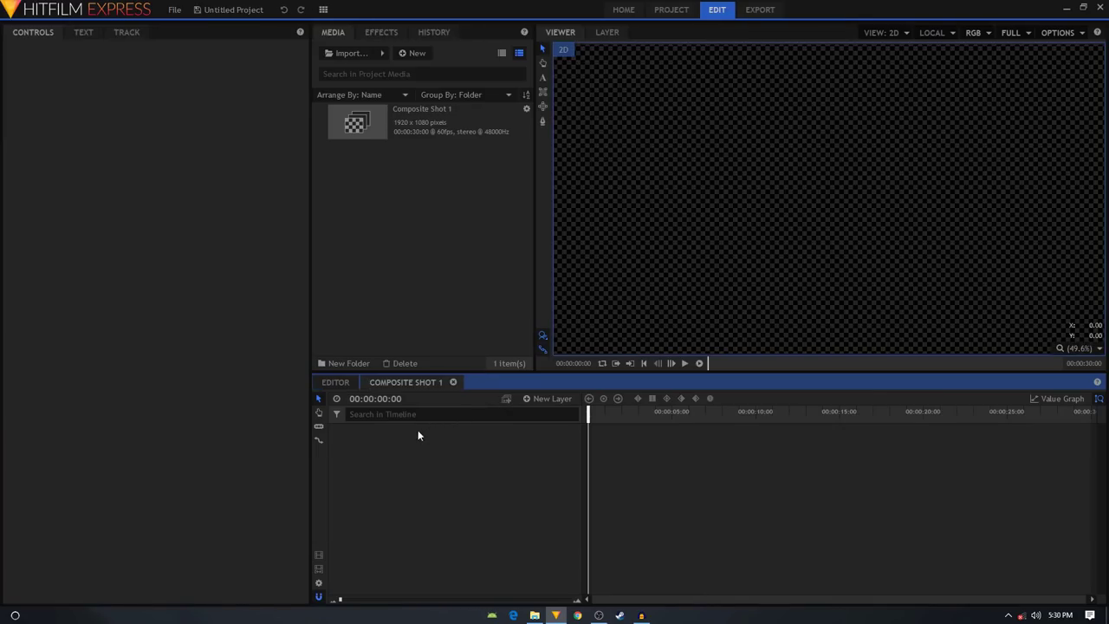
# - Set the duration of Composite Shot 1 to 3 seconds in its properties
pyautogui.click(318, 582)
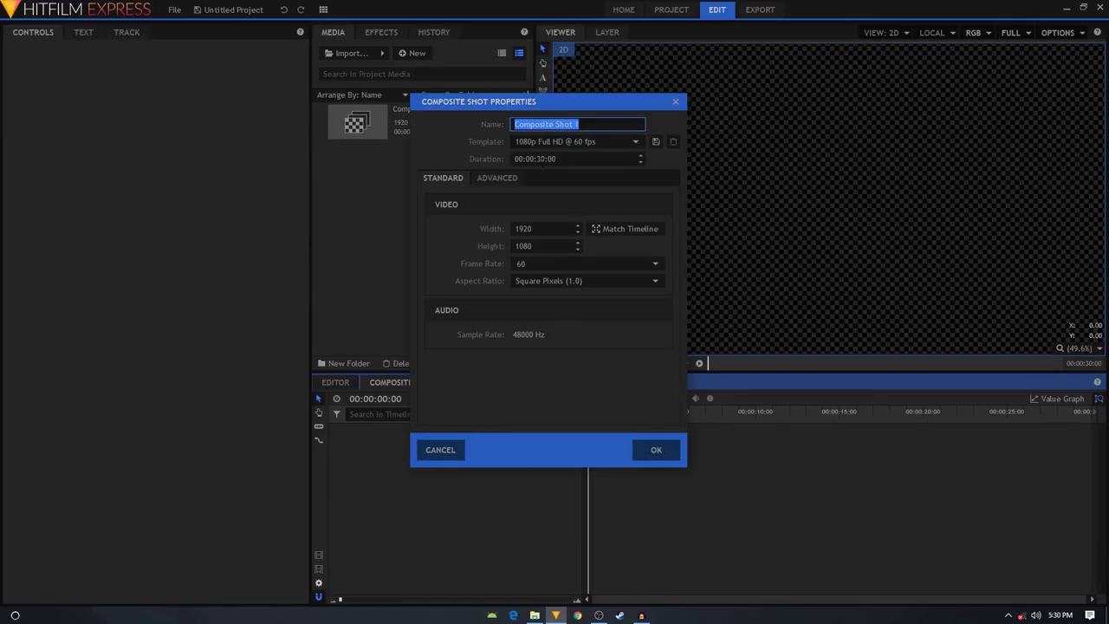
pyautogui.click(539, 159)
pyautogui.write('1')
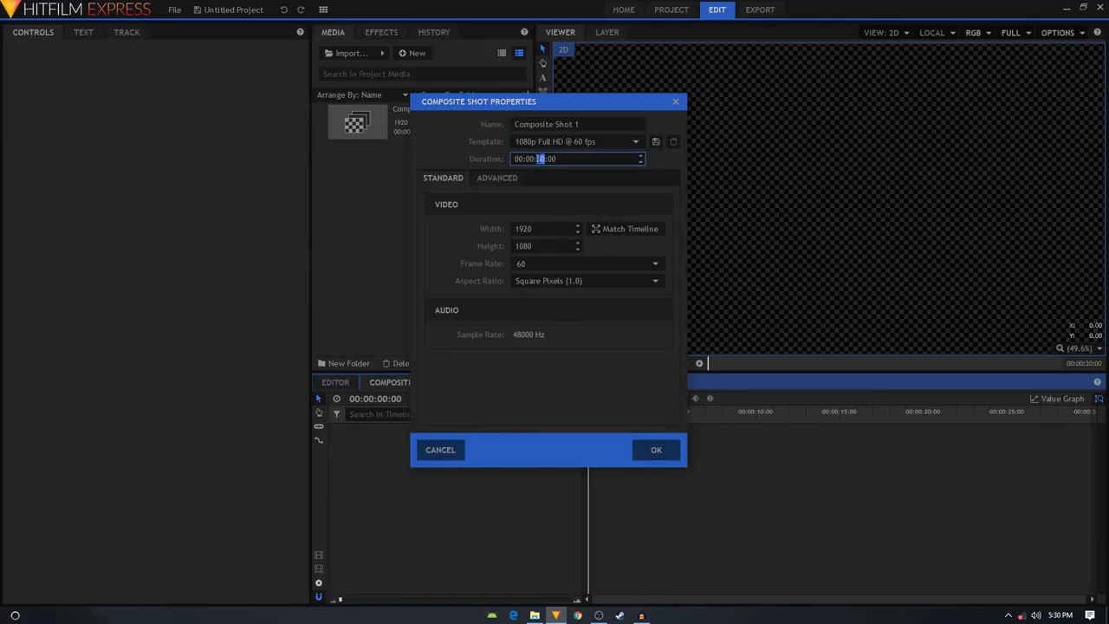
pyautogui.write('3')
pyautogui.click(651, 452)
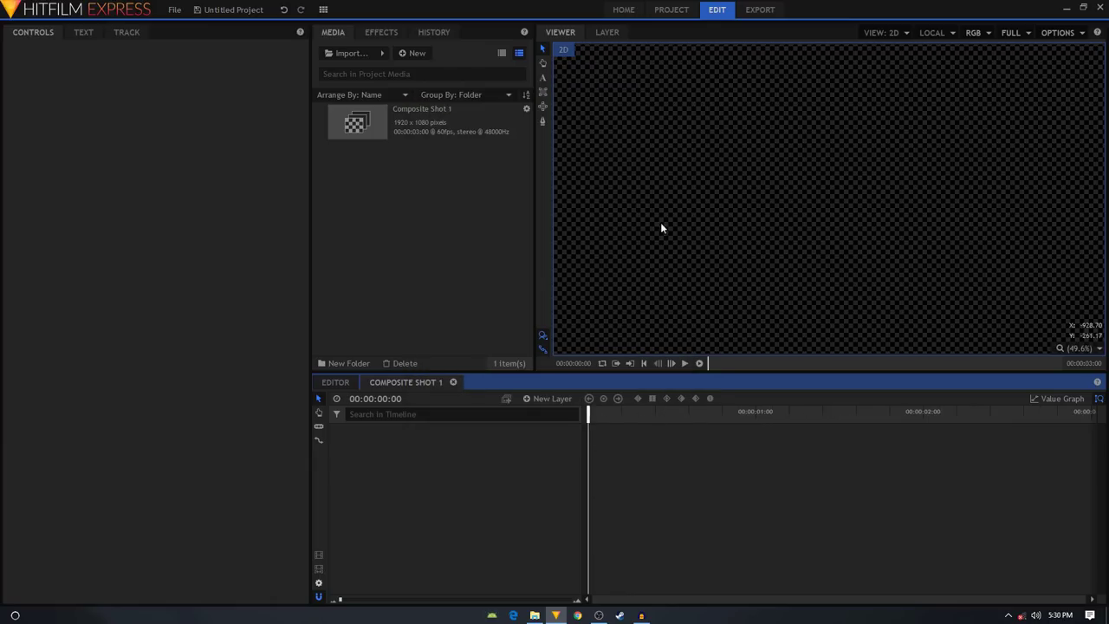
# - Turn off the checkerboard background in the viewer
pyautogui.click(1067, 32)
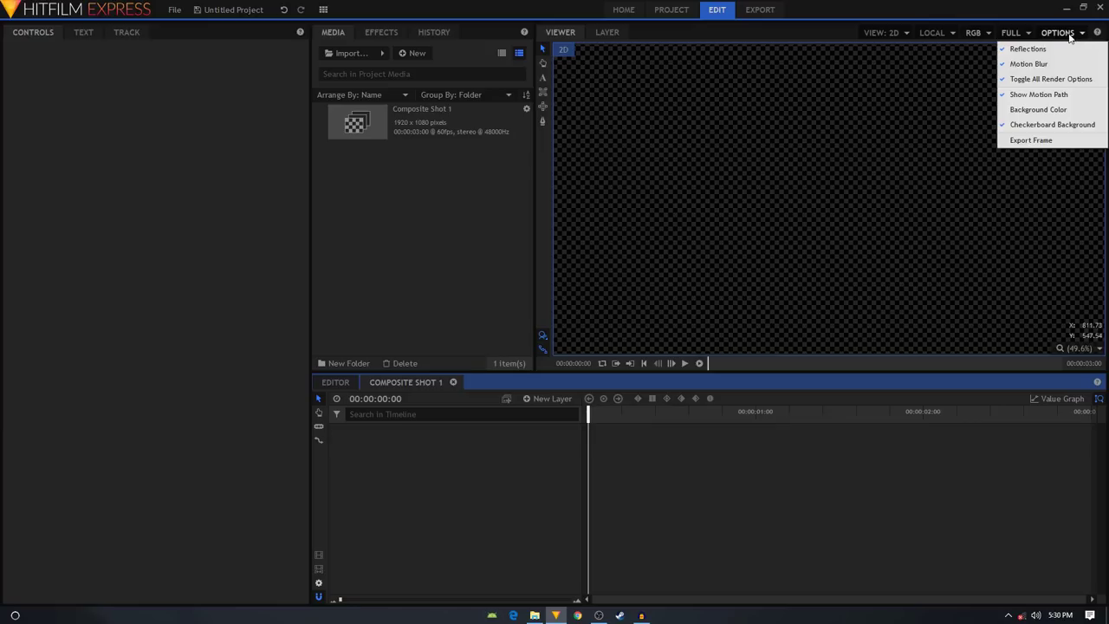
pyautogui.click(1040, 125)
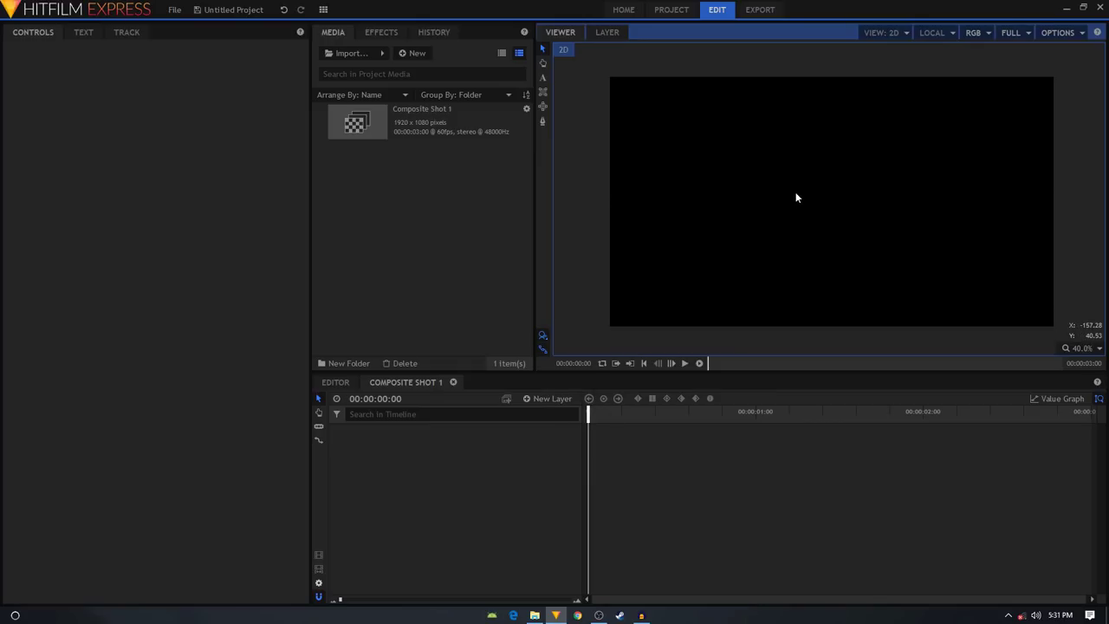
# - Add a white plane layer named "line 1", 200 pixels wide and 60 pixels high
pyautogui.click(543, 398)
pyautogui.click(550, 410)
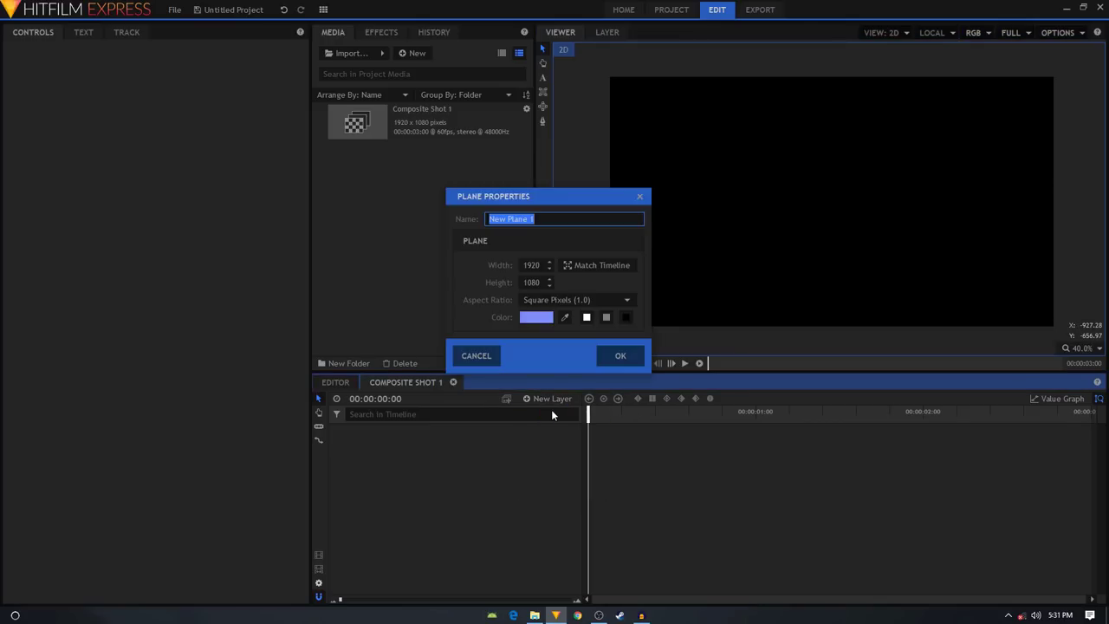
pyautogui.write('line 1')
pyautogui.click(586, 317)
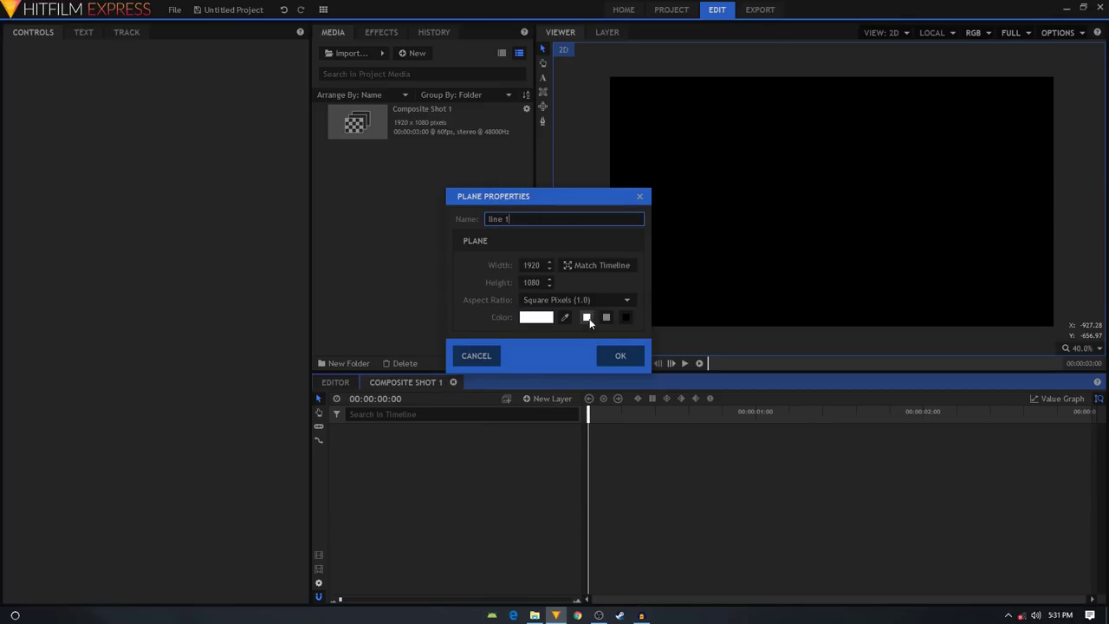
pyautogui.moveTo(541, 265); pyautogui.dragTo(525, 265)
pyautogui.press('Tab')
pyautogui.write('60')
pyautogui.click(624, 355)
pyautogui.click(531, 431)
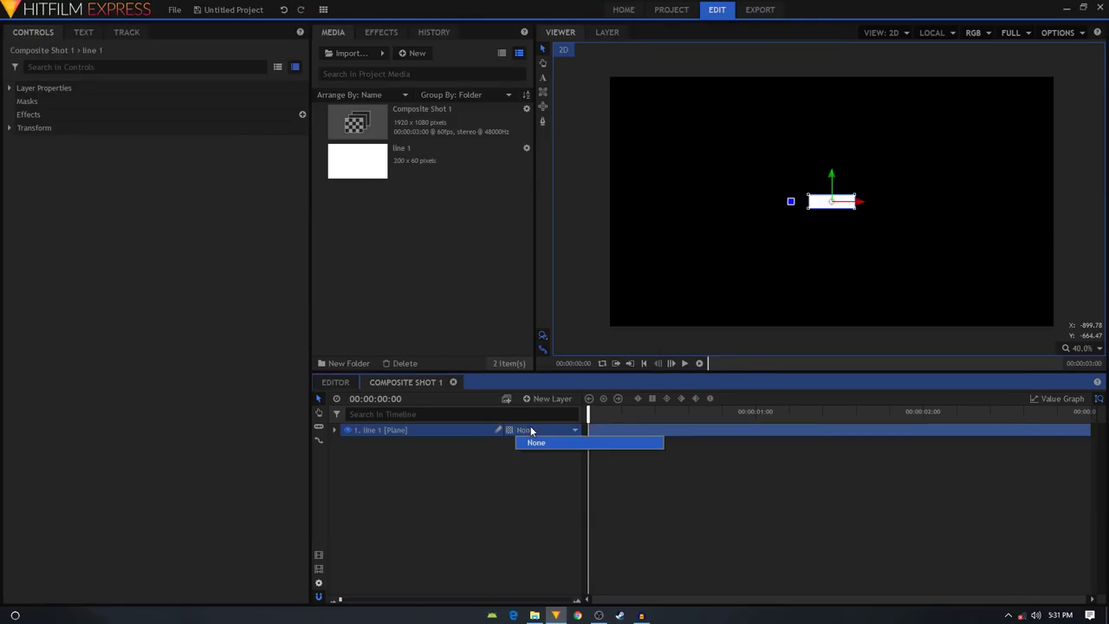
pyautogui.click(520, 447)
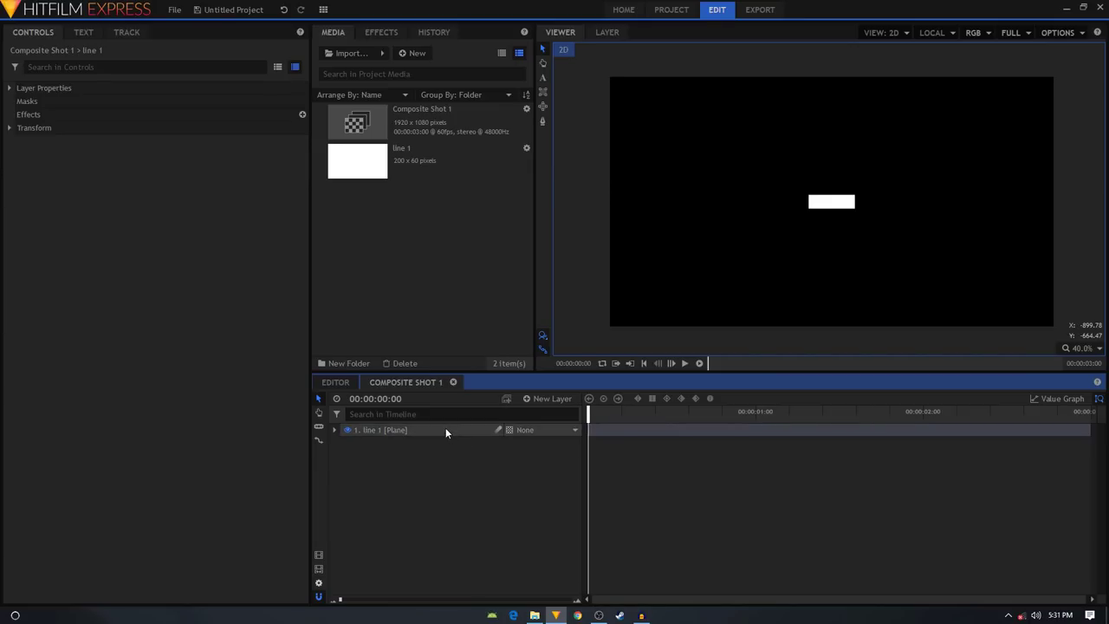
# - Set the height of the line 1 plane to 30 pixels
pyautogui.rightClick(445, 427)
pyautogui.click(474, 419)
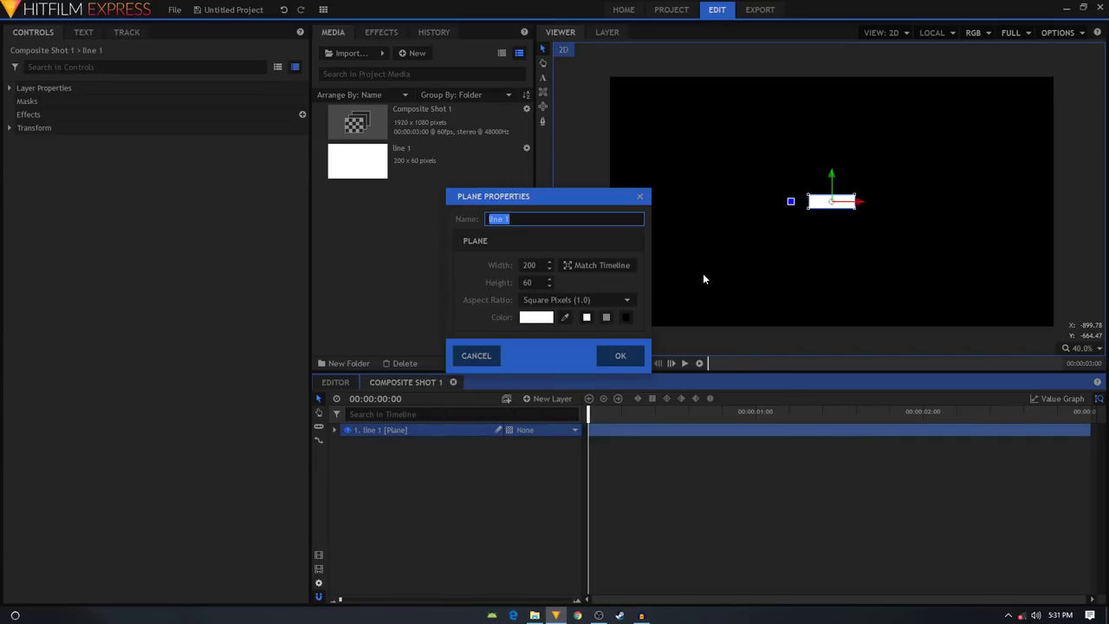
pyautogui.click(530, 283)
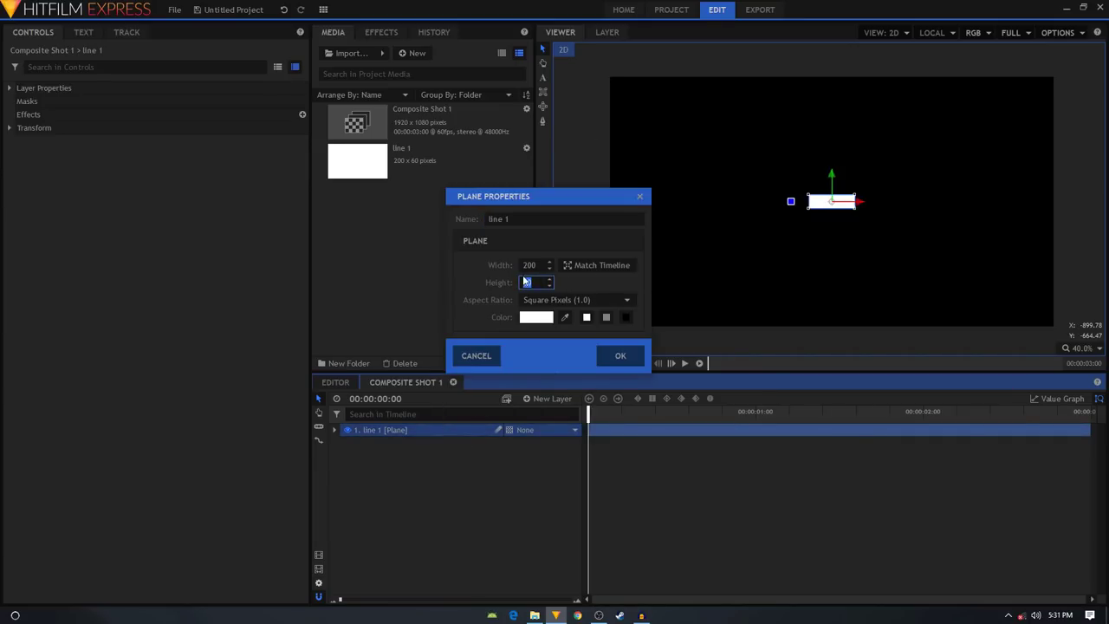
pyautogui.write('30')
pyautogui.press('Return')
pyautogui.click(496, 506)
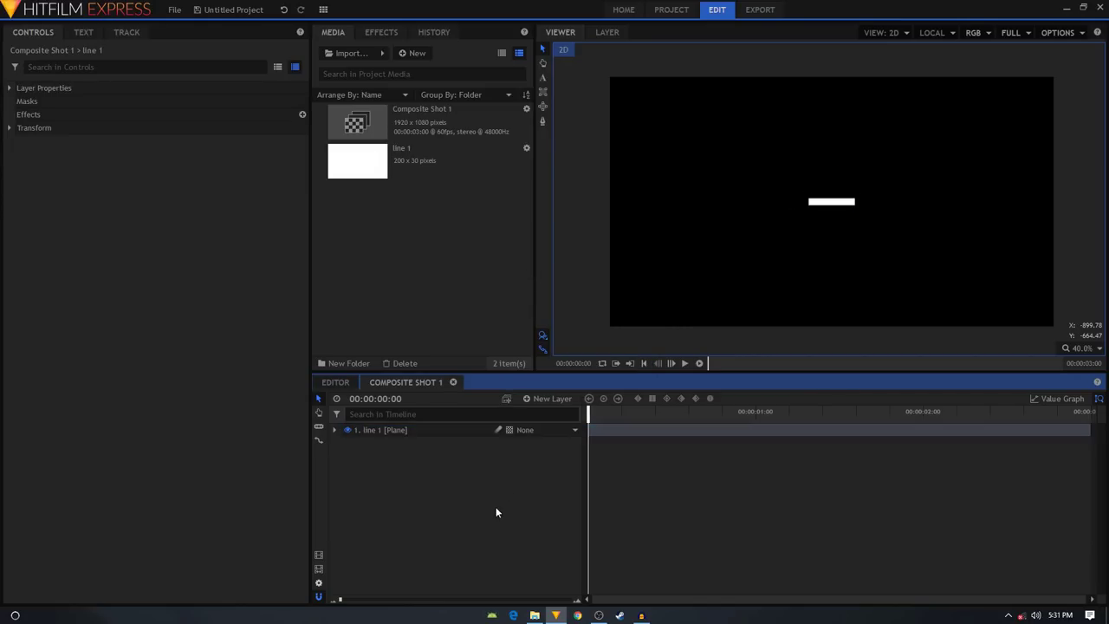
# - Duplicate the line 1 plane and move the lower layer's bar straight down, leaving a gap below the original bar
pyautogui.click(400, 429)
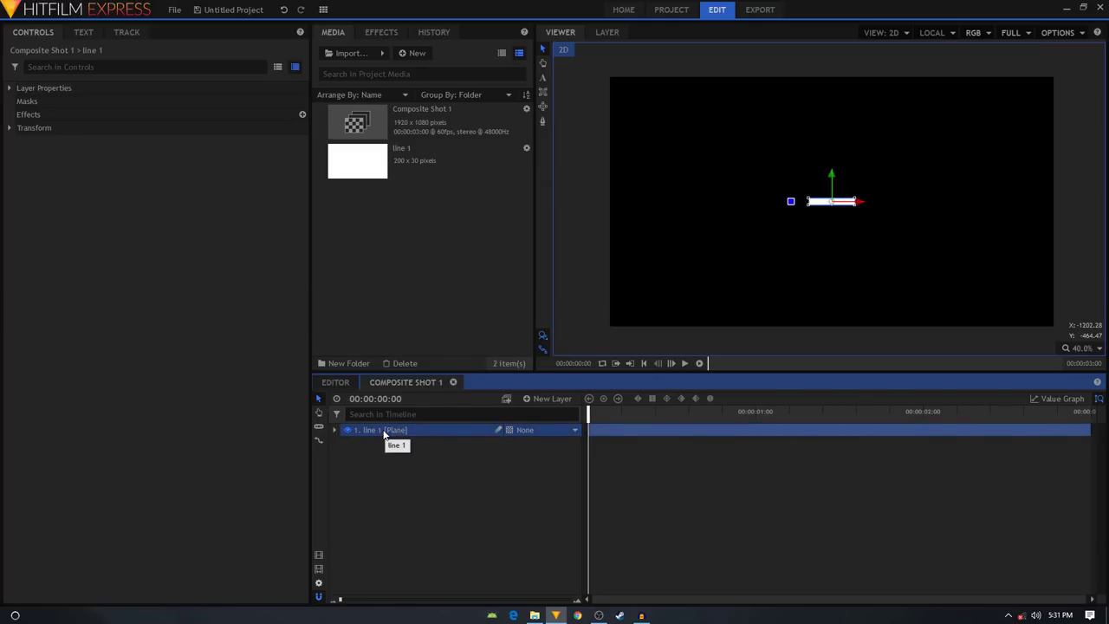
pyautogui.rightClick(384, 433)
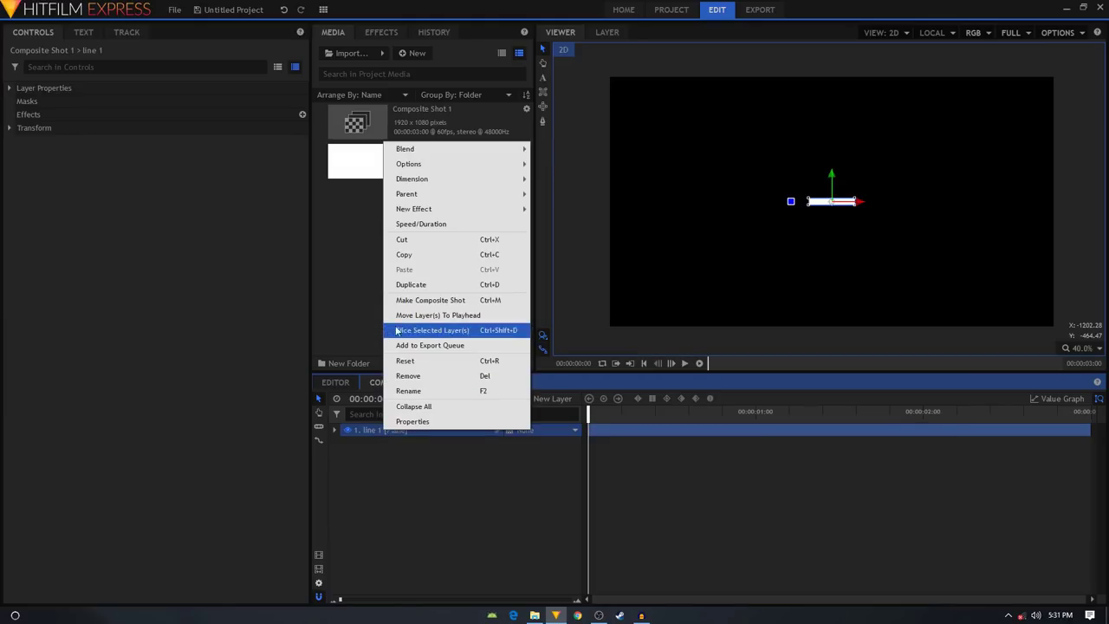
pyautogui.click(411, 284)
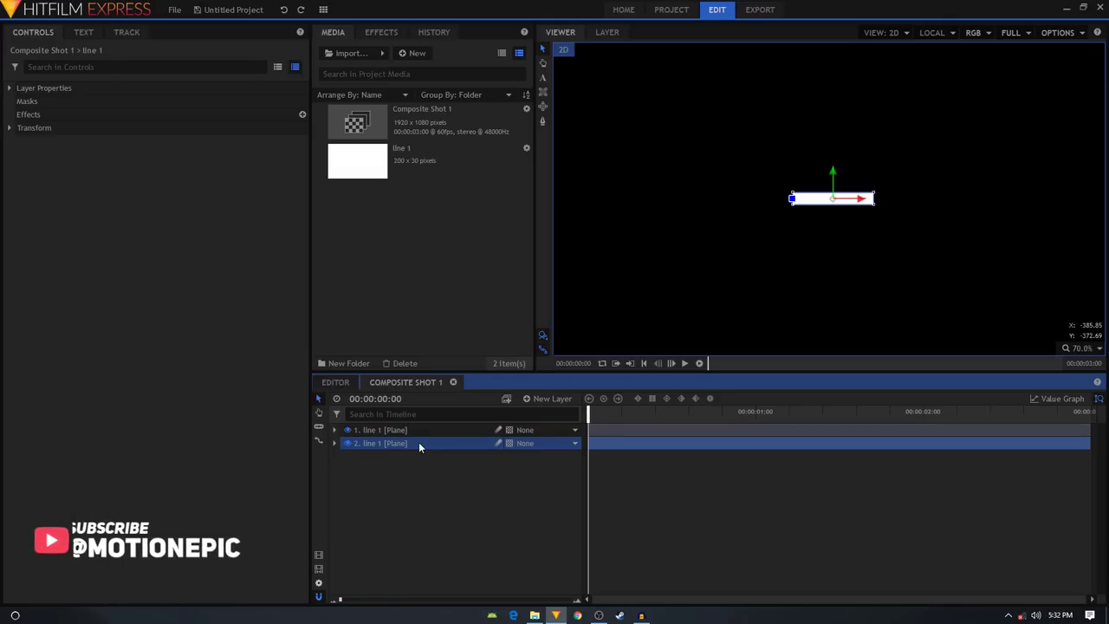
pyautogui.press('Down')
pyautogui.press('Down')
pyautogui.press('Down')
pyautogui.press('Down')
pyautogui.press('Down')
pyautogui.press('Down')
pyautogui.press('Down')
pyautogui.press('Down')
pyautogui.press('Down')
pyautogui.press('Down')
pyautogui.press('Down')
pyautogui.press('Down')
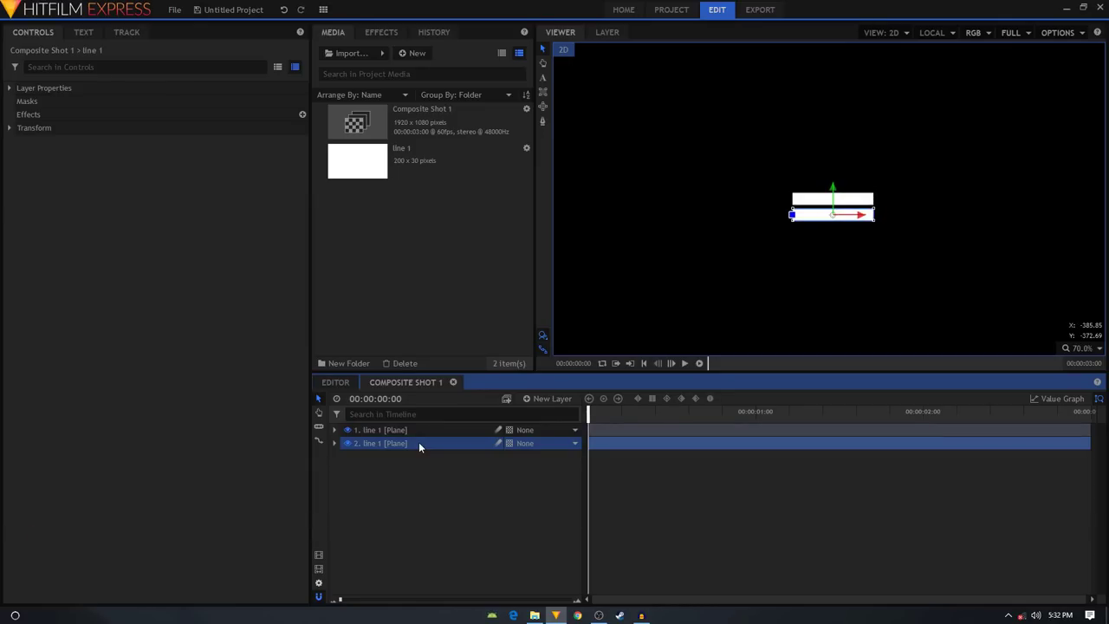
# - Duplicate the centred line 1 plane and move the second layer's bar straight up, spacing the three bars evenly
pyautogui.click(388, 431)
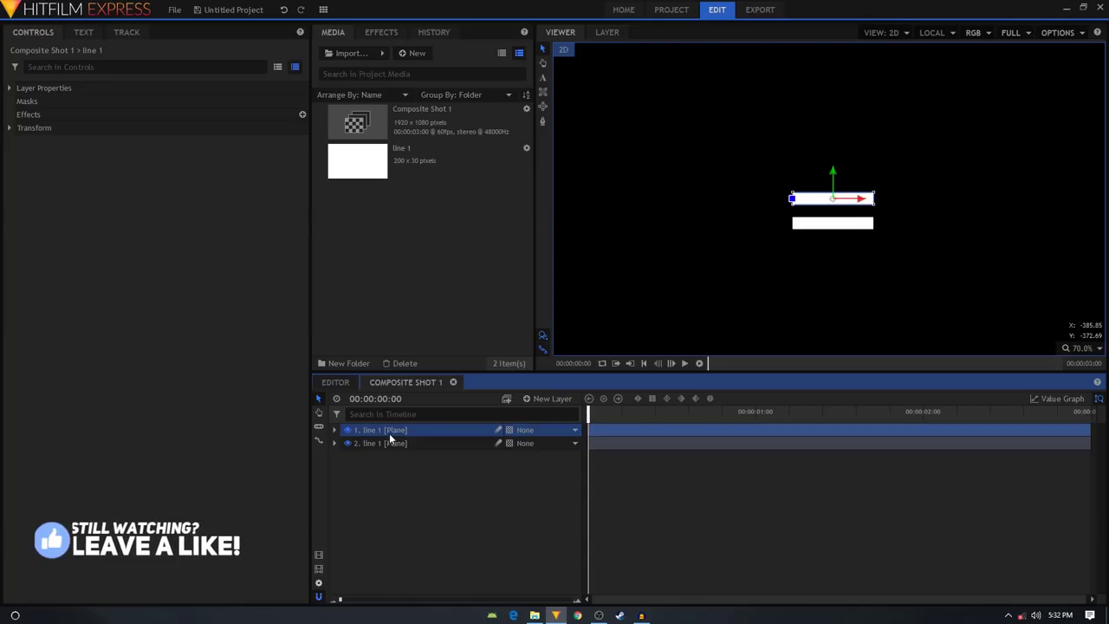
pyautogui.hotkey('ctrl', 'd')
pyautogui.click(412, 437)
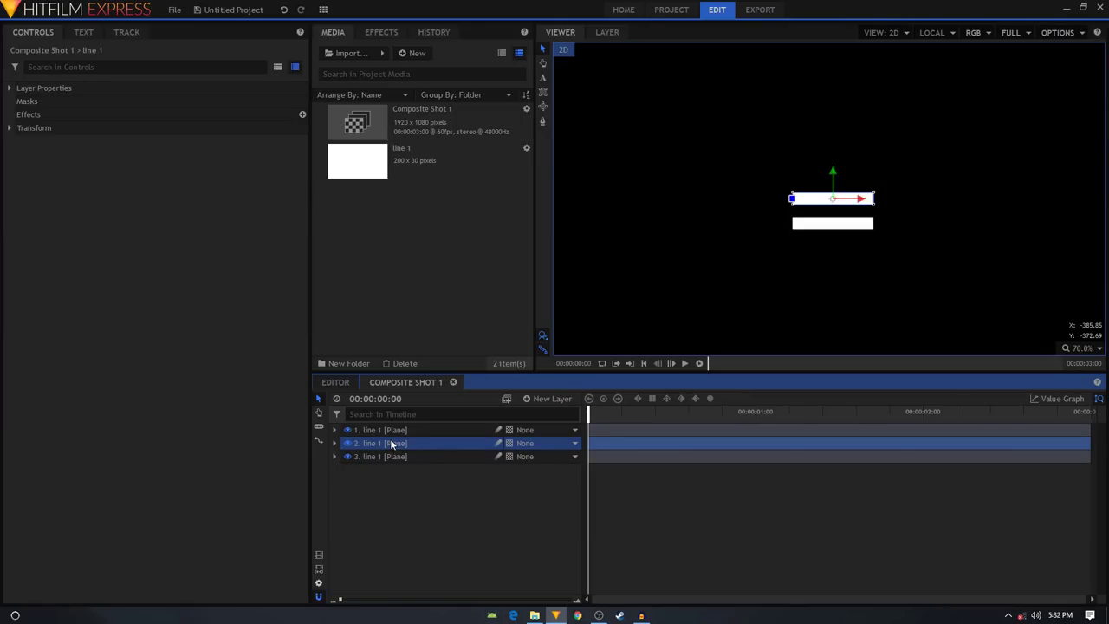
pyautogui.press('Up')
pyautogui.press('Up')
pyautogui.press('Up')
pyautogui.press('Up')
pyautogui.press('Up')
pyautogui.press('Up')
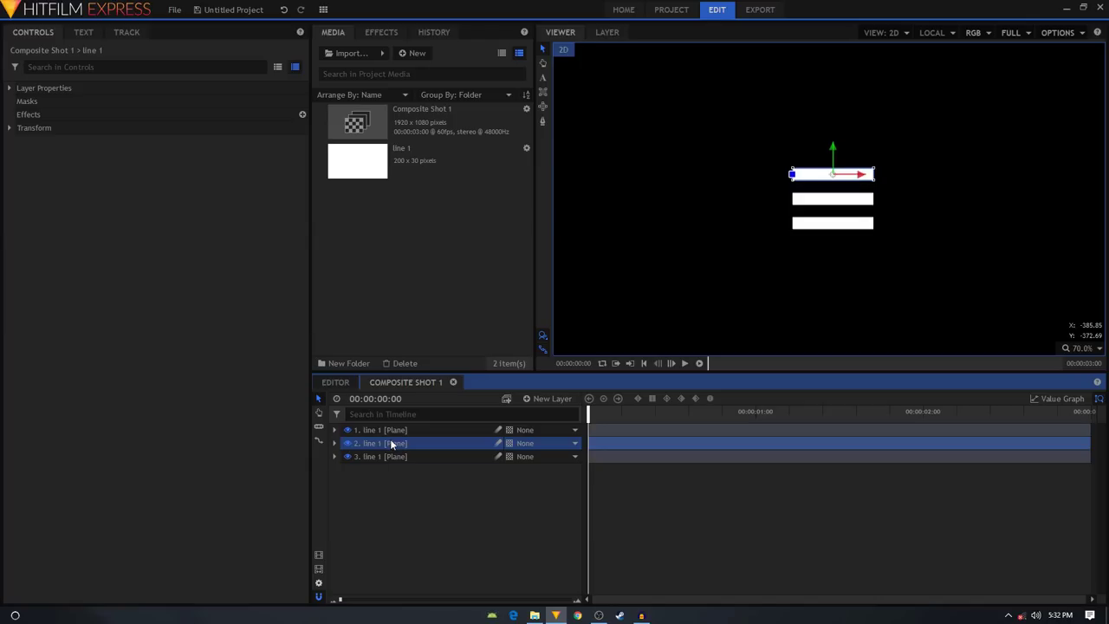
# - Reorder the layers so the upper bar comes first and the middle bar second, matching their order in the viewer
pyautogui.click(390, 431)
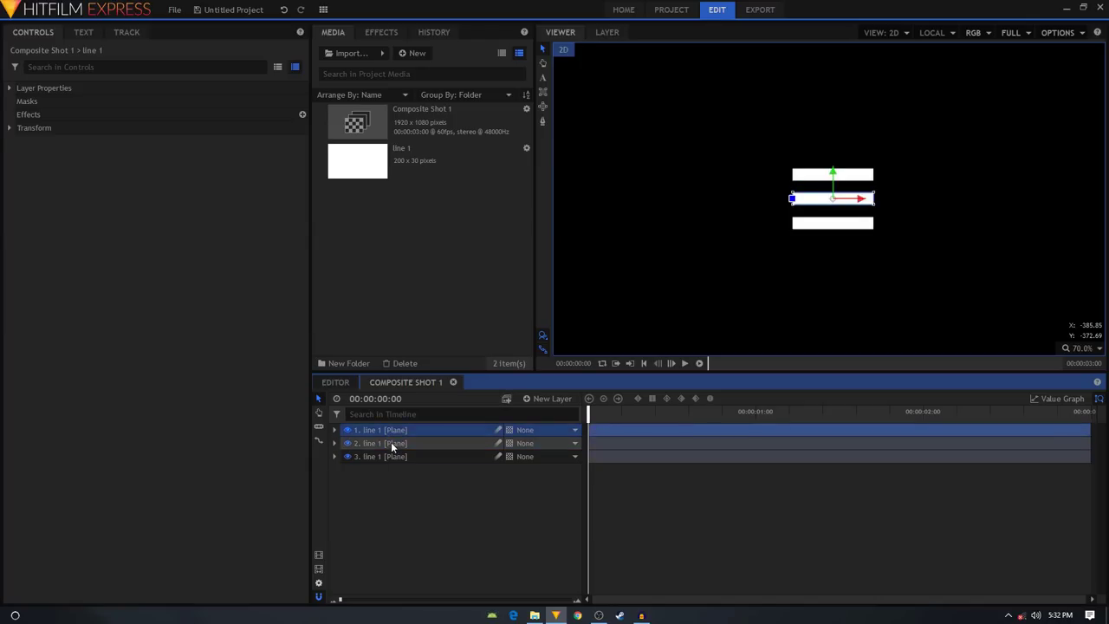
pyautogui.click(391, 442)
pyautogui.click(391, 455)
pyautogui.click(392, 432)
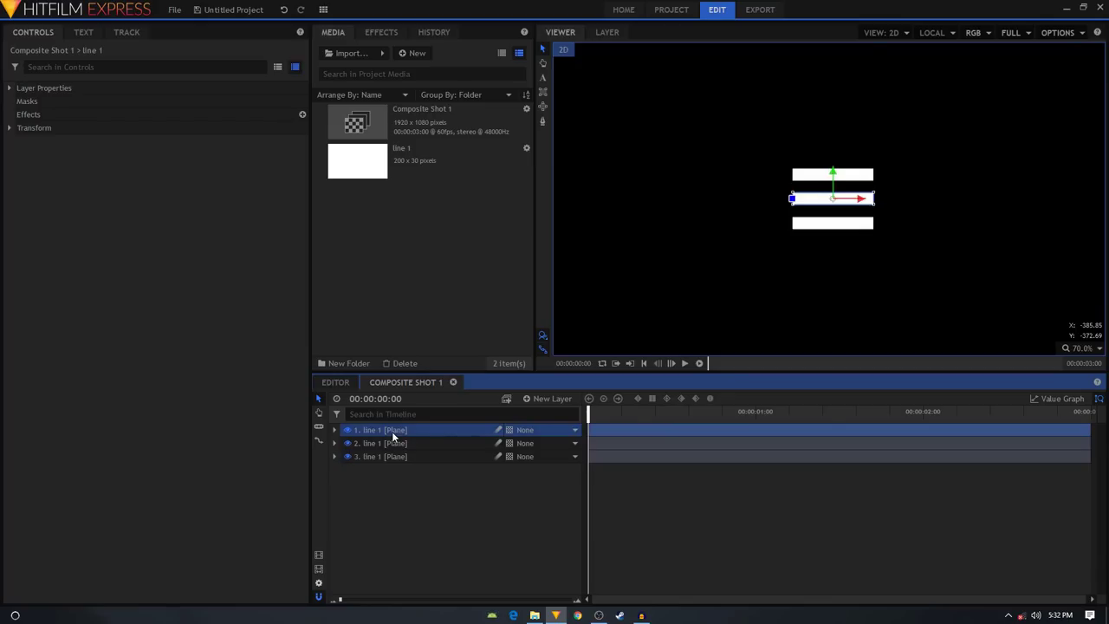
pyautogui.moveTo(385, 430); pyautogui.dragTo(387, 442)
pyautogui.click(389, 430)
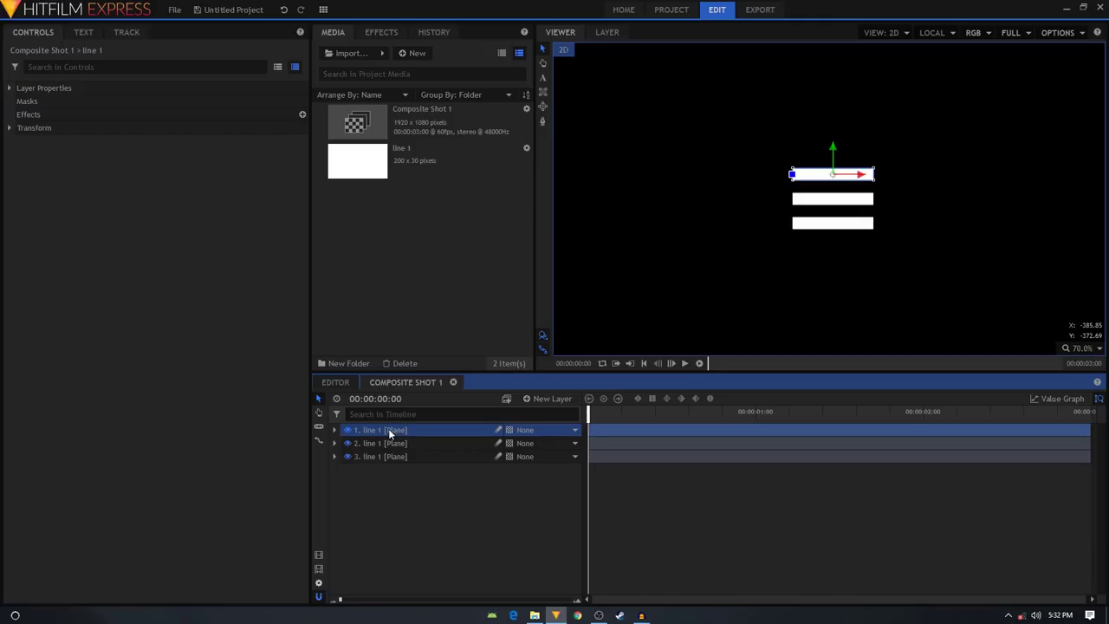
# - Name the upper bar's layer "line 1" and the middle bar's layer "line 2"
pyautogui.rightClick(384, 430)
pyautogui.click(408, 389)
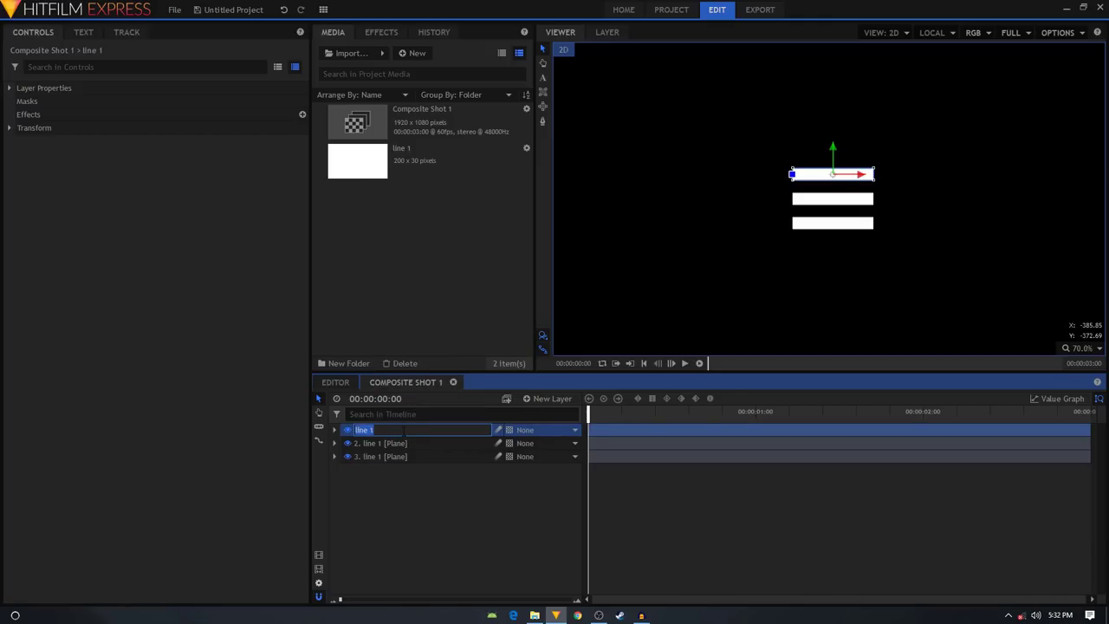
pyautogui.press('BackSpace')
pyautogui.write('1')
pyautogui.click(407, 442)
pyautogui.rightClick(420, 444)
pyautogui.click(433, 398)
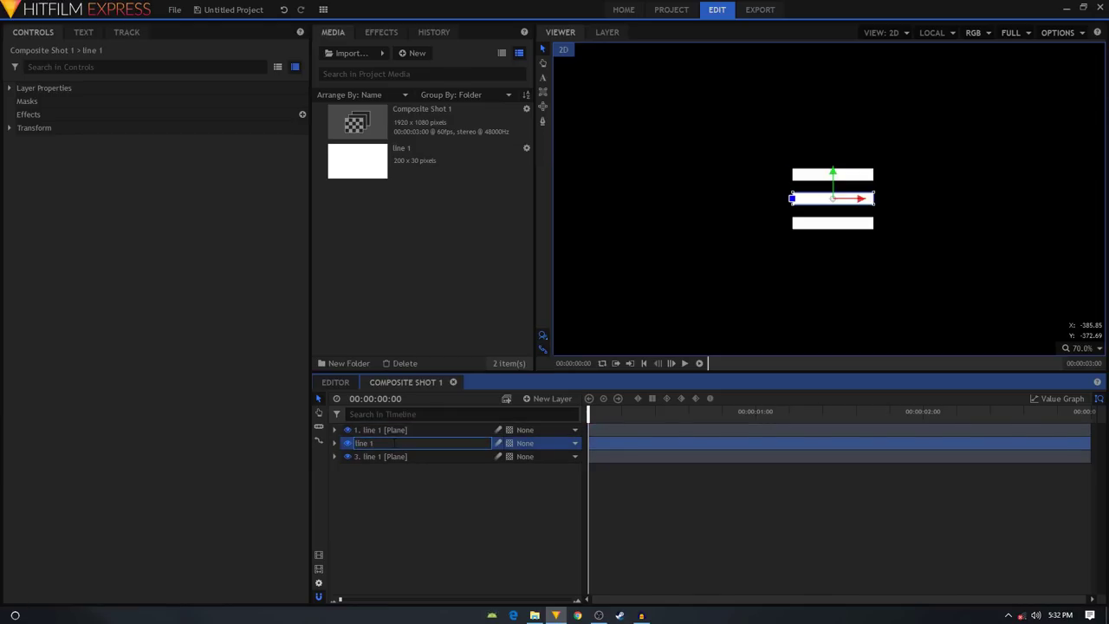
pyautogui.press('BackSpace')
pyautogui.write('2')
pyautogui.press('Return')
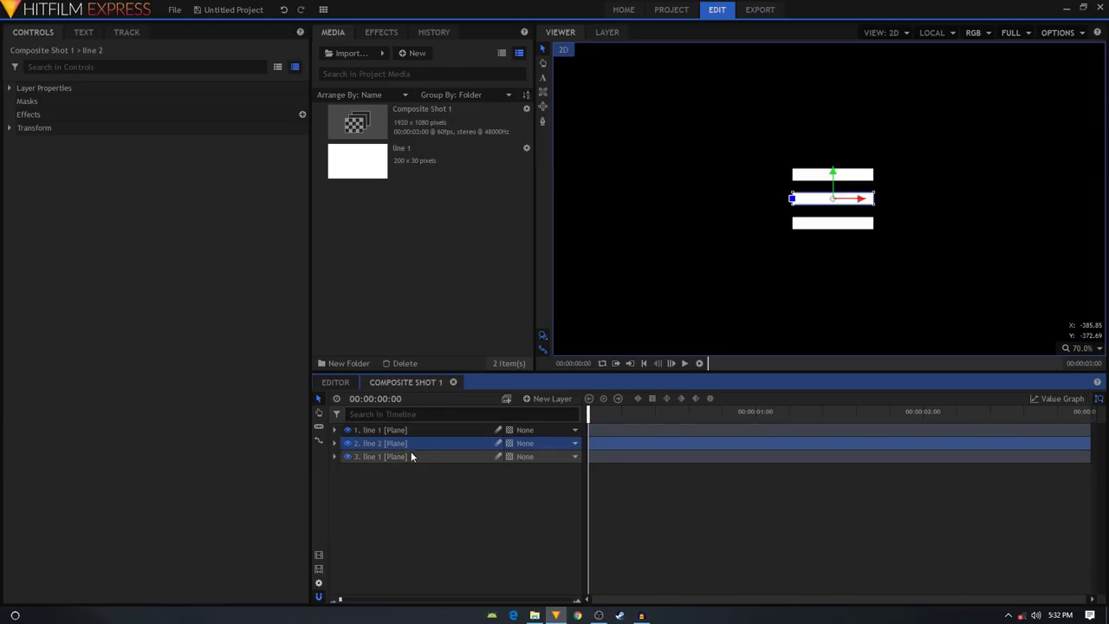
# - Rename the lower bar's layer as "line 3"
pyautogui.rightClick(410, 453)
pyautogui.click(435, 415)
pyautogui.press('BackSpace')
pyautogui.write('3')
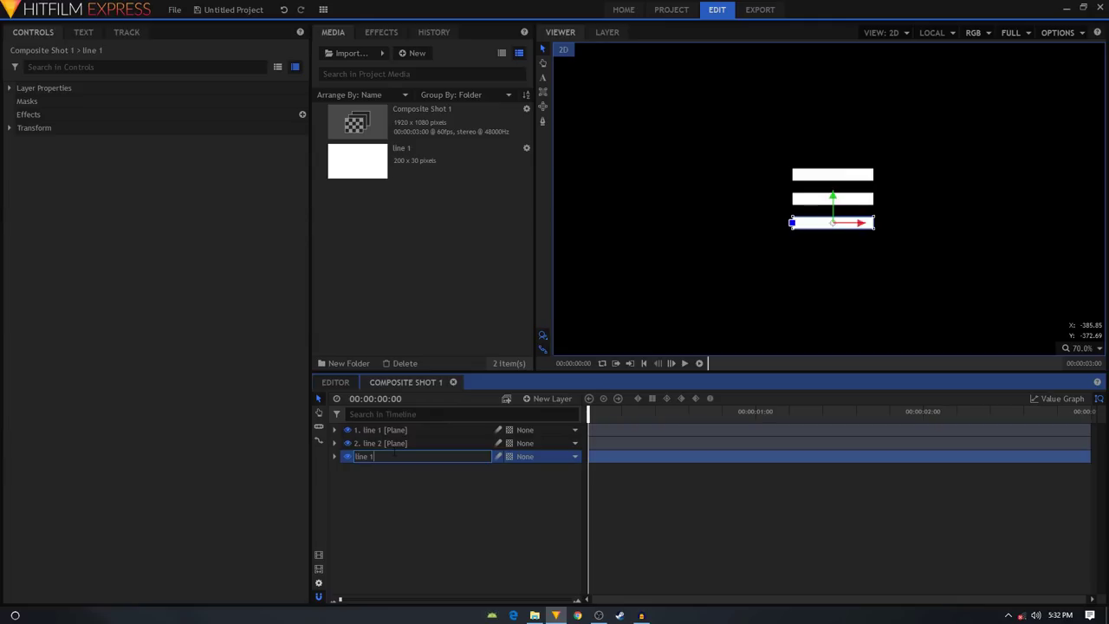
pyautogui.press('Return')
# - Combine all three line layers into a new composite shot, keeping the name Composite Shot 2
pyautogui.moveTo(359, 477); pyautogui.dragTo(424, 431)
pyautogui.rightClick(396, 439)
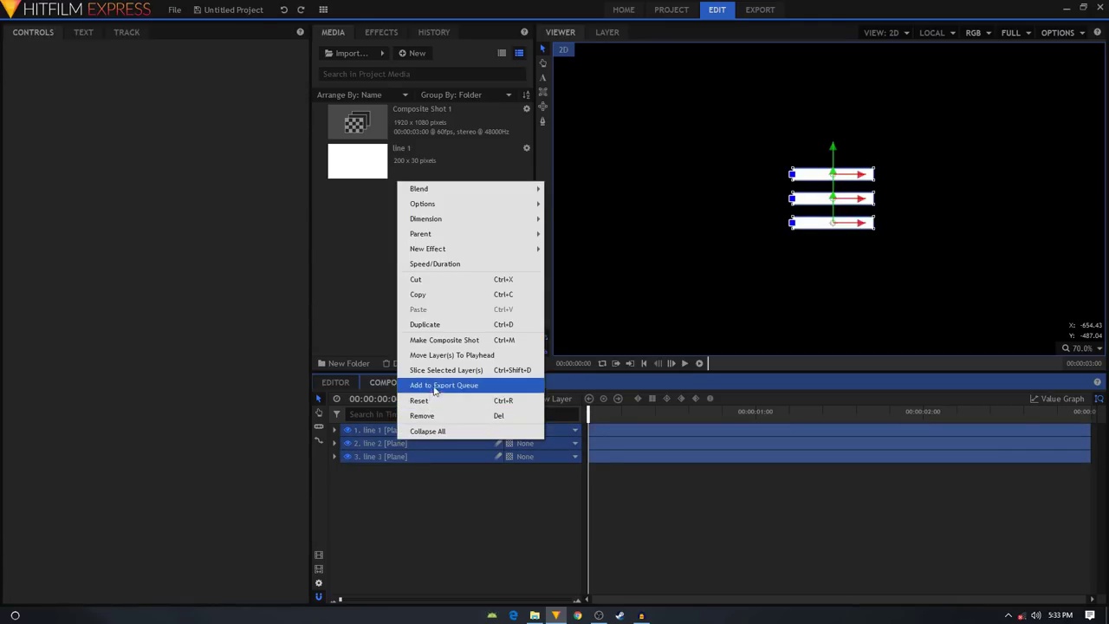
pyautogui.click(401, 338)
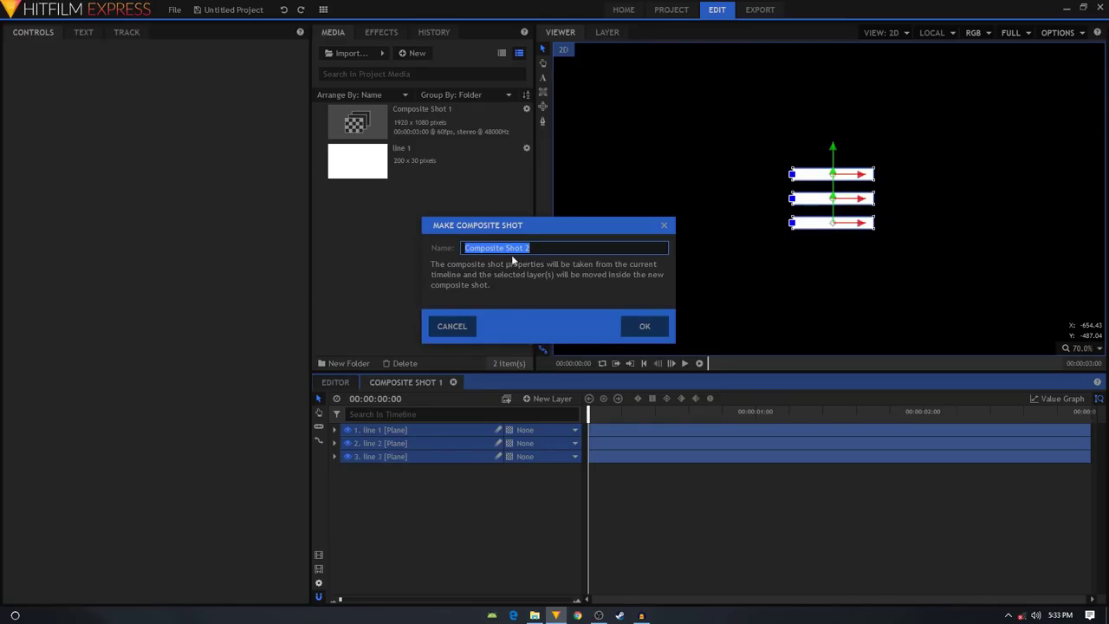
pyautogui.moveTo(468, 248); pyautogui.dragTo(530, 248)
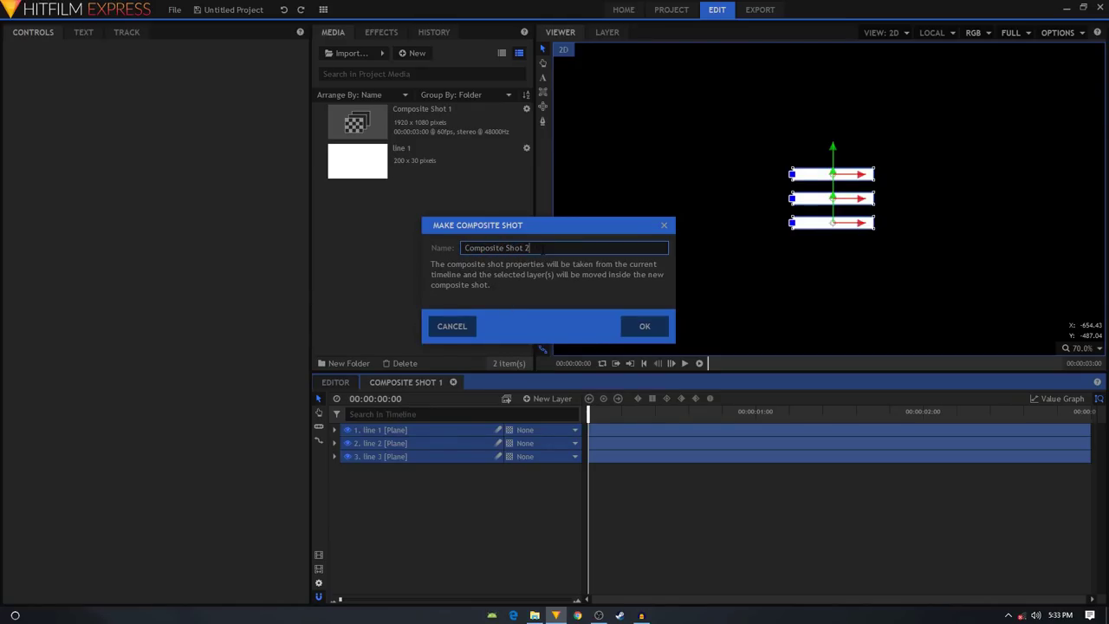
pyautogui.click(644, 327)
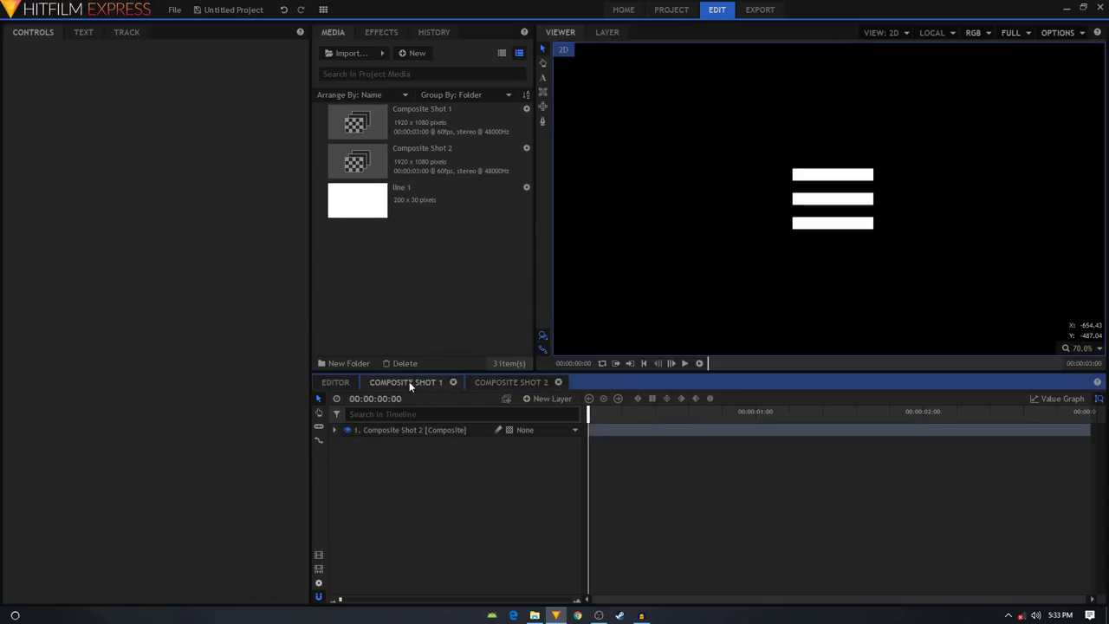
# - Expand the transform properties of the nested Composite Shot 2 layer and add a rotation keyframe at the start
pyautogui.click(334, 430)
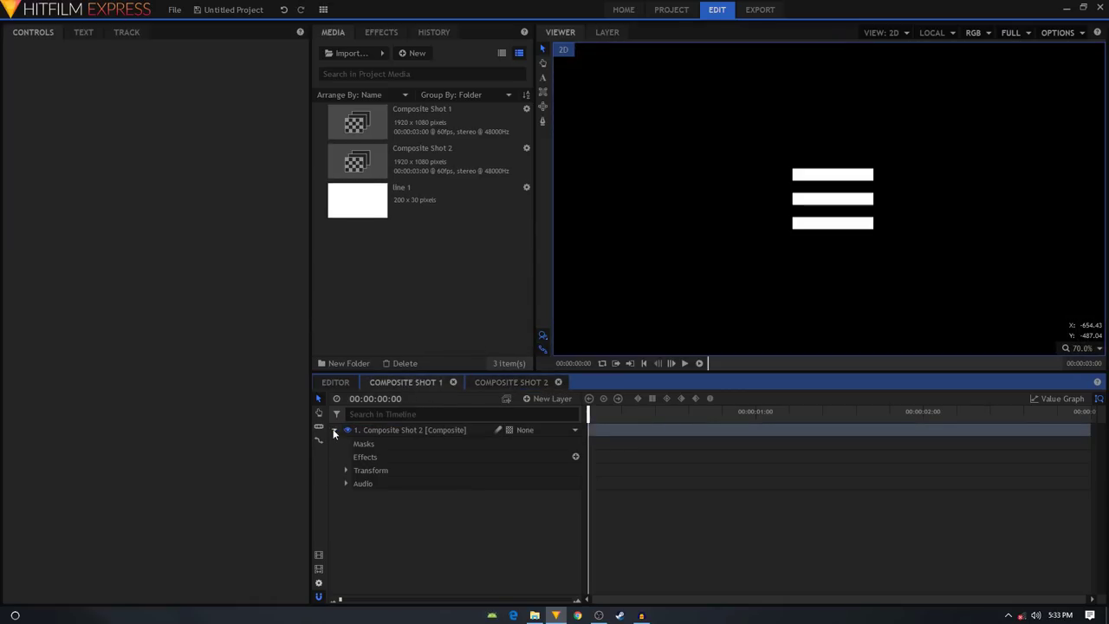
pyautogui.click(346, 470)
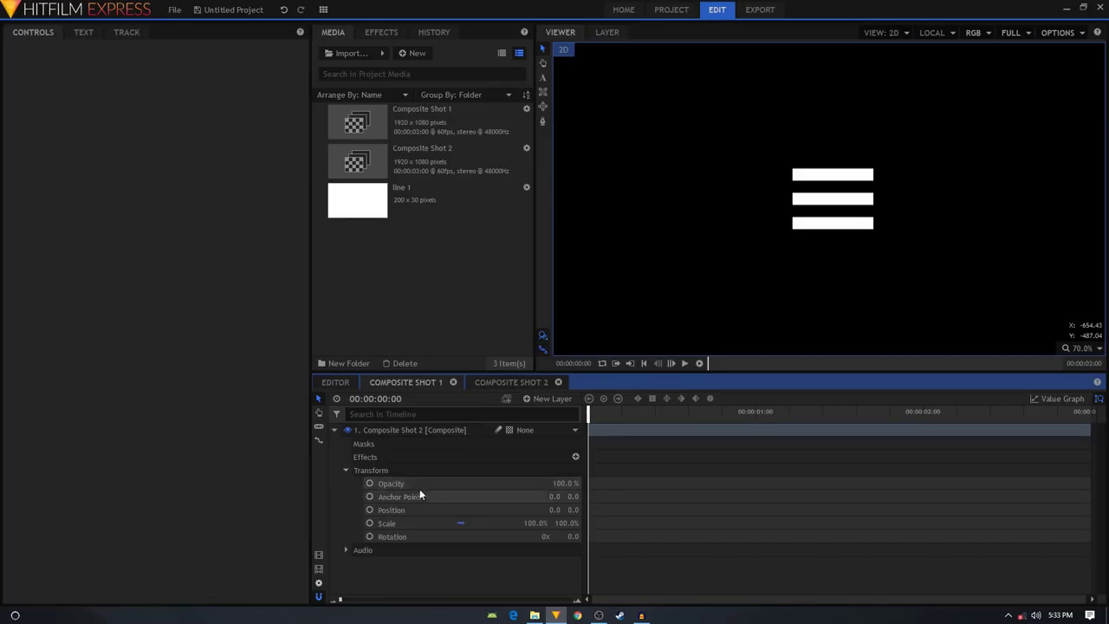
pyautogui.click(506, 528)
pyautogui.click(506, 535)
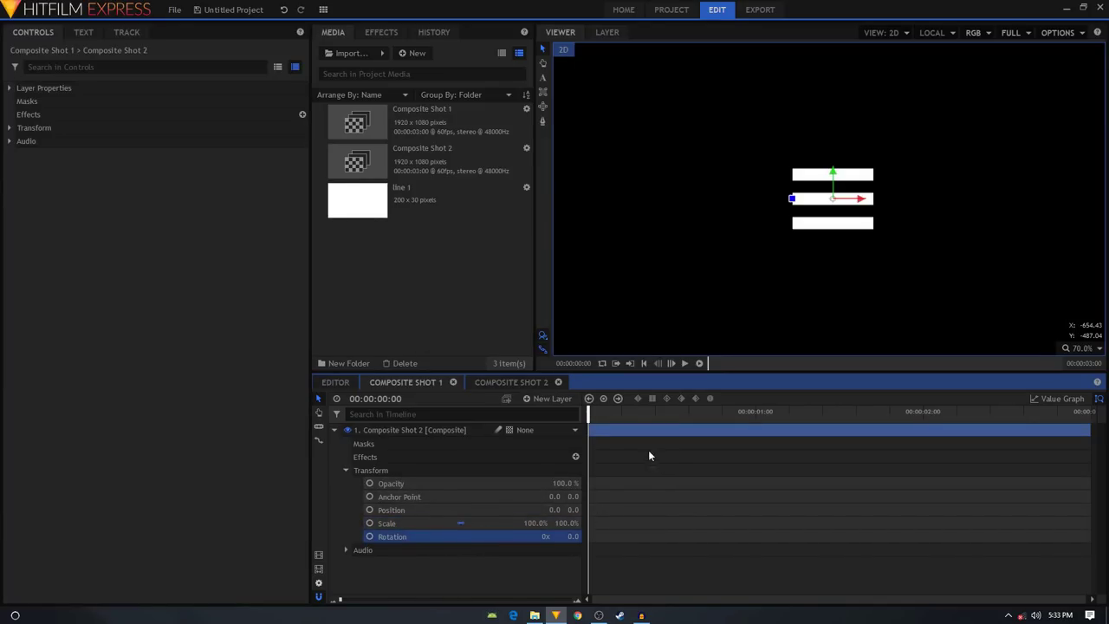
pyautogui.click(369, 536)
# - Set the nested composite layer's rotation to 180 degrees at 1 second
pyautogui.moveTo(589, 420); pyautogui.dragTo(755, 423)
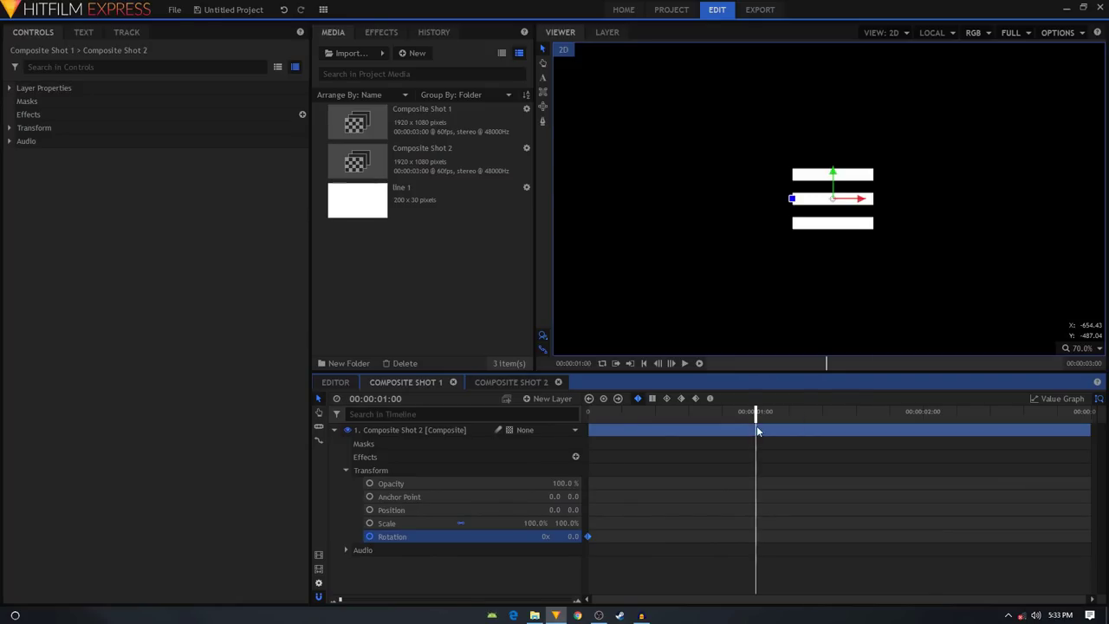
pyautogui.click(572, 537)
pyautogui.press('Return')
pyautogui.click(523, 591)
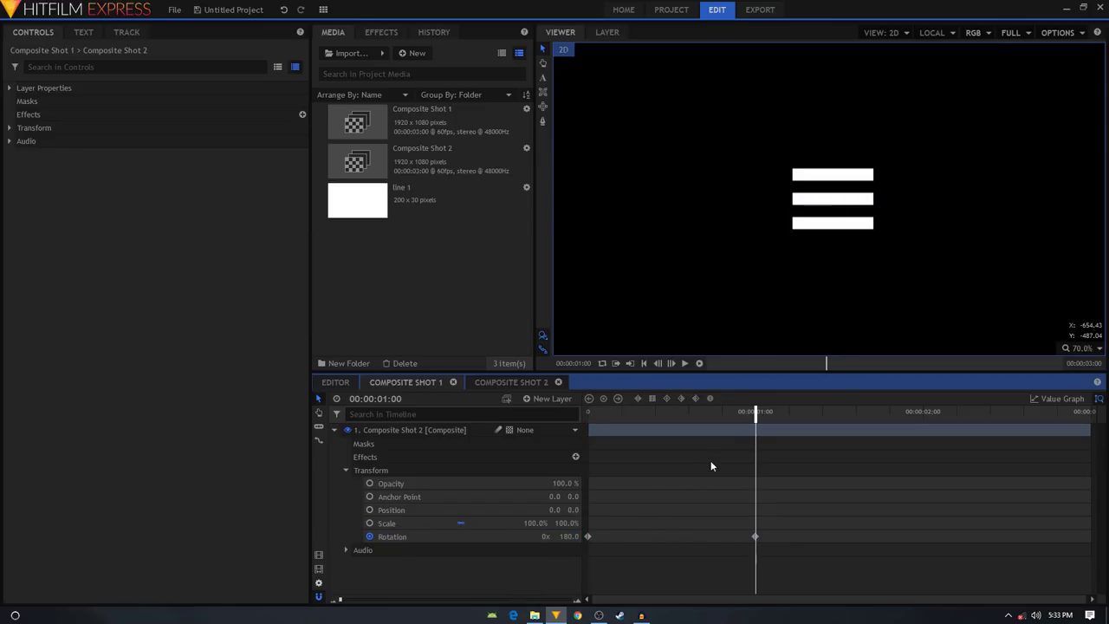
# - Smooth both rotation keyframes, shortening the first curve handle and stretching the second back to the start in the value graph
pyautogui.moveTo(701, 414); pyautogui.dragTo(755, 414)
pyautogui.moveTo(765, 544); pyautogui.dragTo(588, 540)
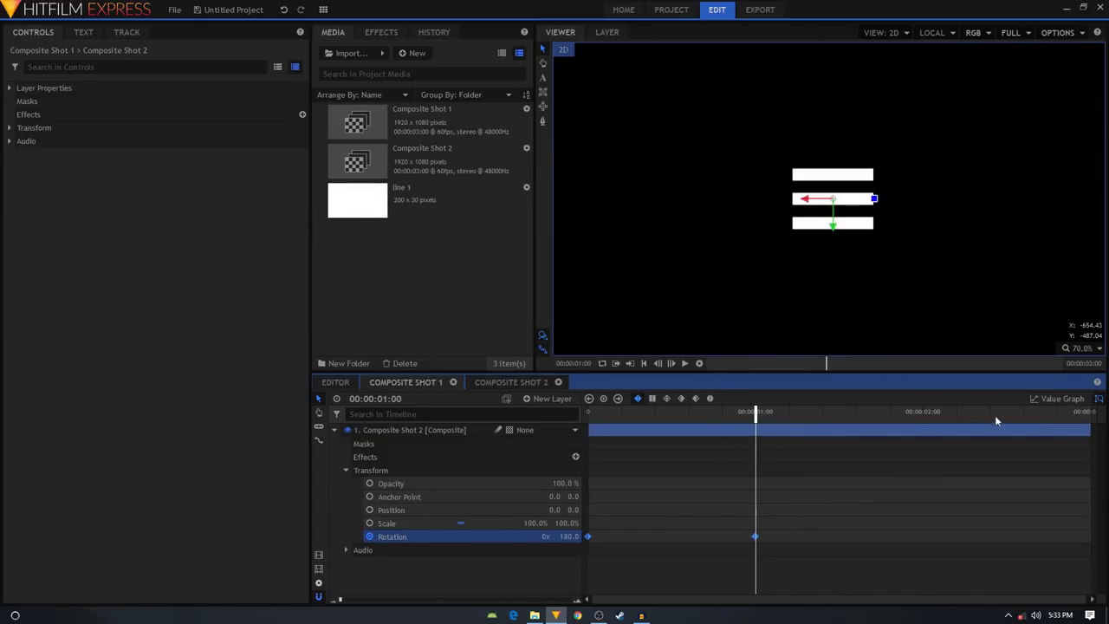
pyautogui.click(710, 399)
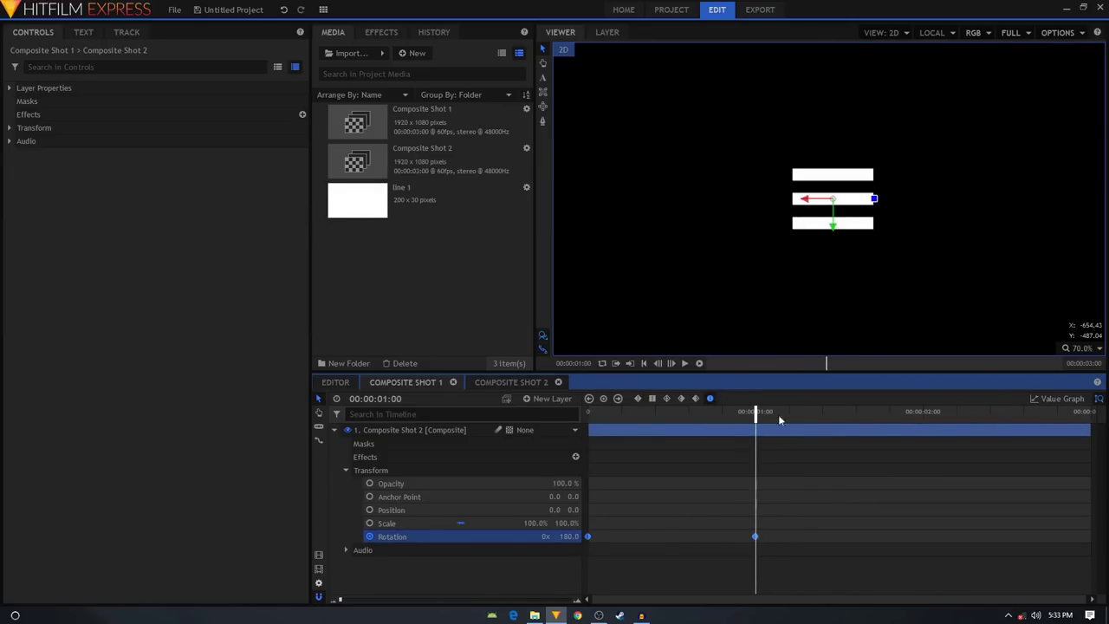
pyautogui.click(1060, 400)
pyautogui.moveTo(669, 588); pyautogui.dragTo(620, 586)
pyautogui.moveTo(674, 445); pyautogui.dragTo(574, 440)
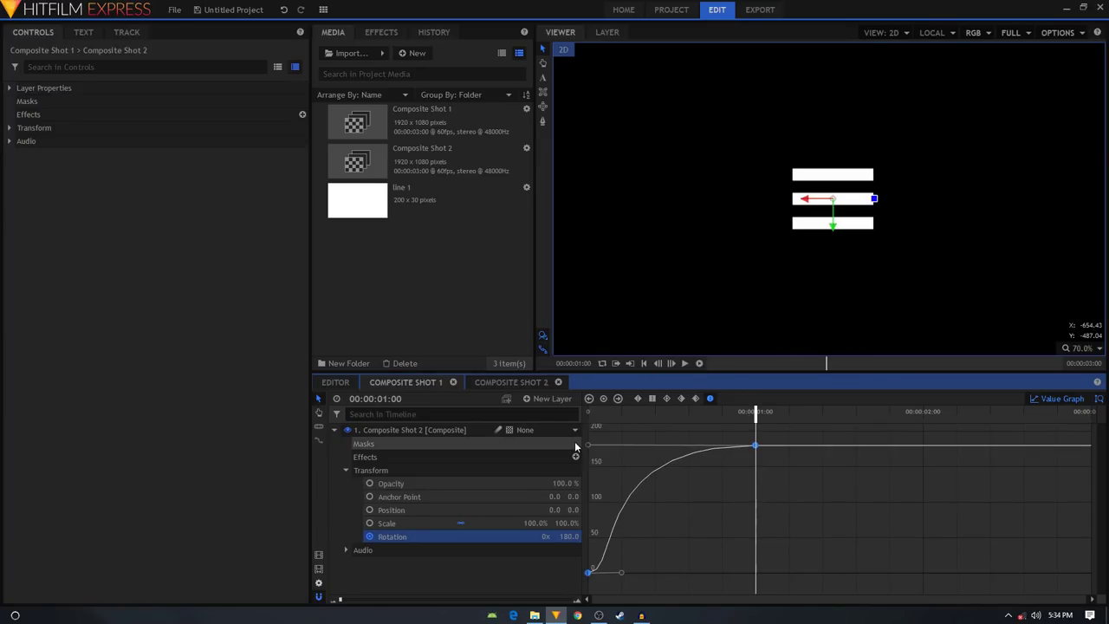
pyautogui.click(1052, 398)
# - Play the composite from the start to preview the eased rotation
pyautogui.press('Home')
pyautogui.press('space')
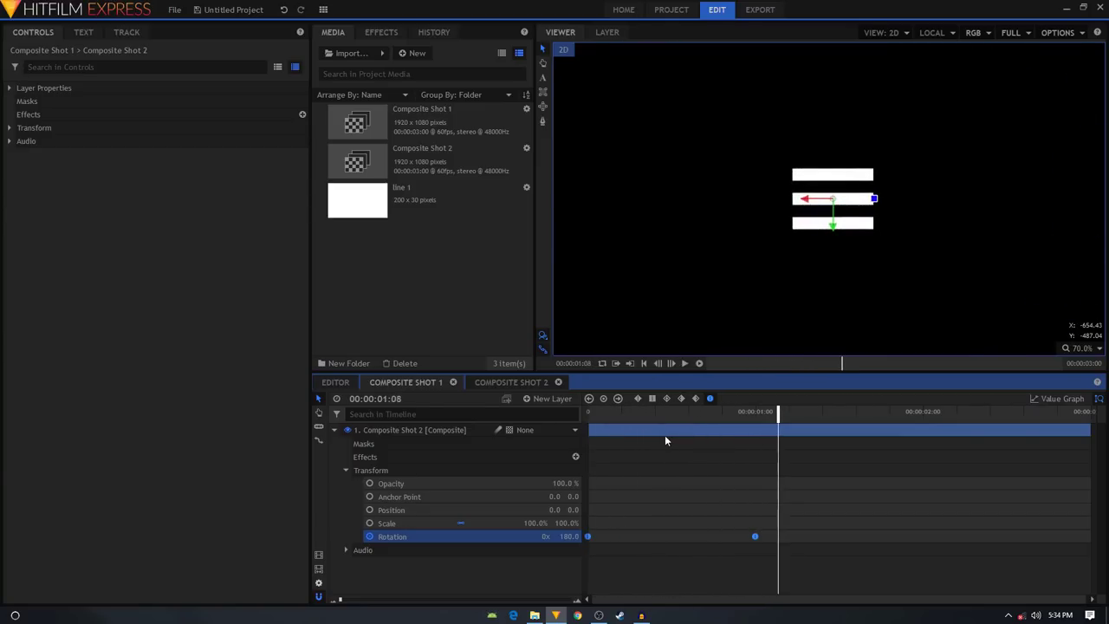
pyautogui.click(507, 567)
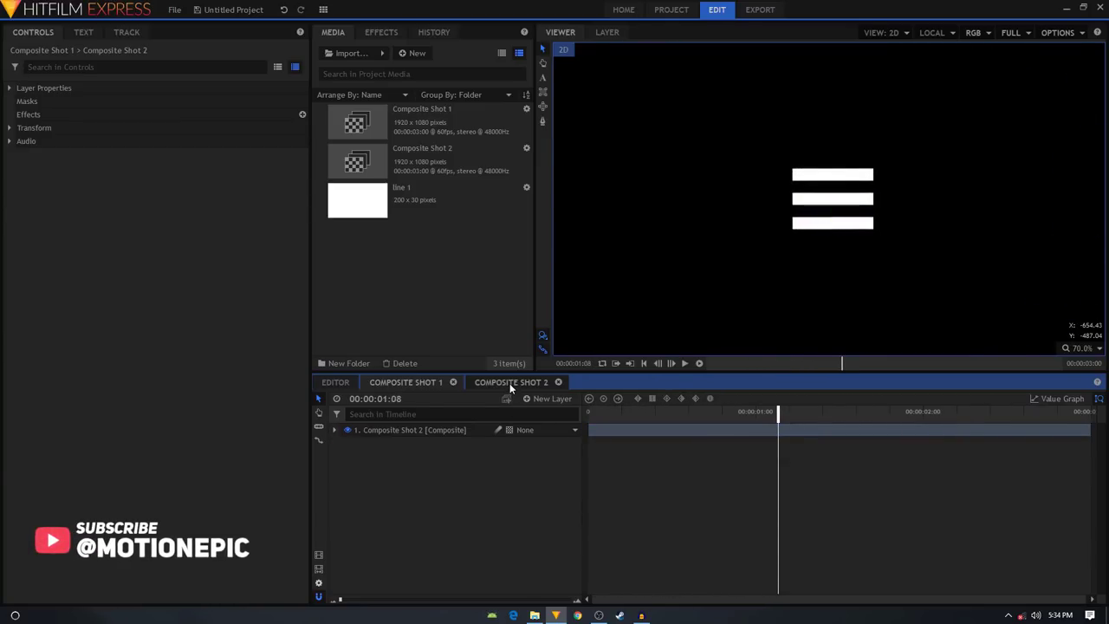
# - Open the Composite Shot 2 timeline and turn off the viewer's checkerboard background
pyautogui.click(509, 383)
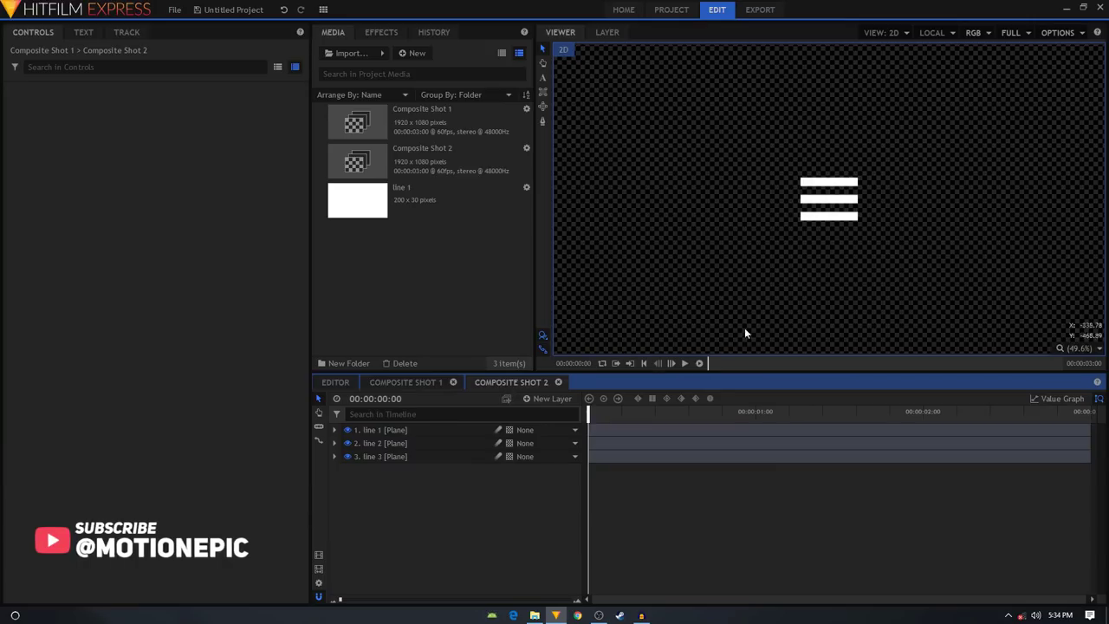
pyautogui.click(1060, 33)
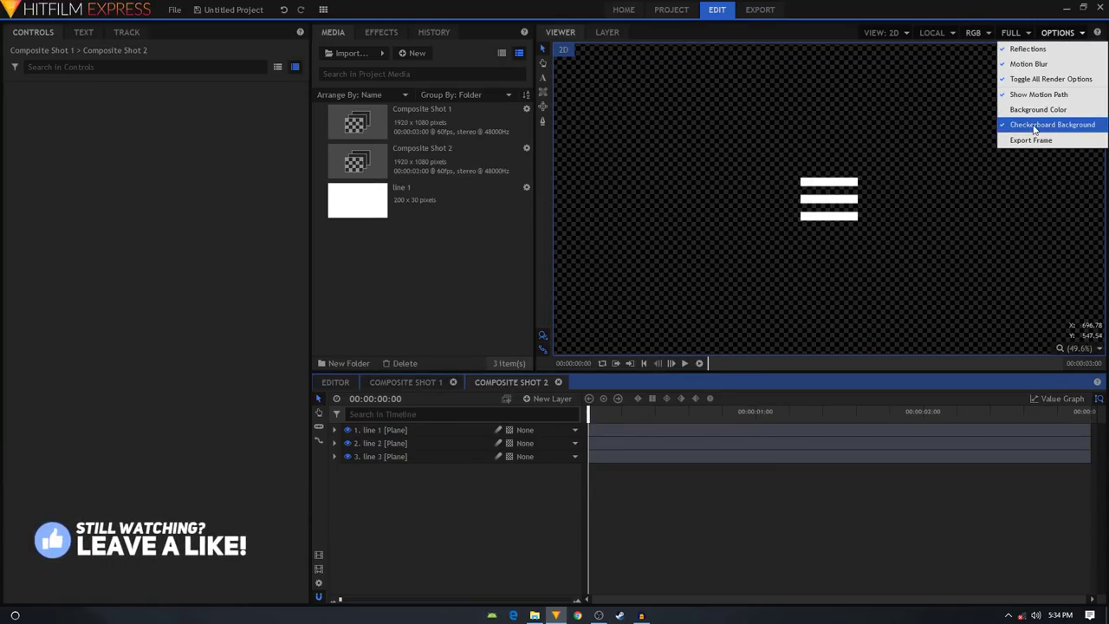
pyautogui.click(1033, 127)
# - Expand the line 1 layer's transform properties and add a rotation keyframe at the start
pyautogui.click(373, 430)
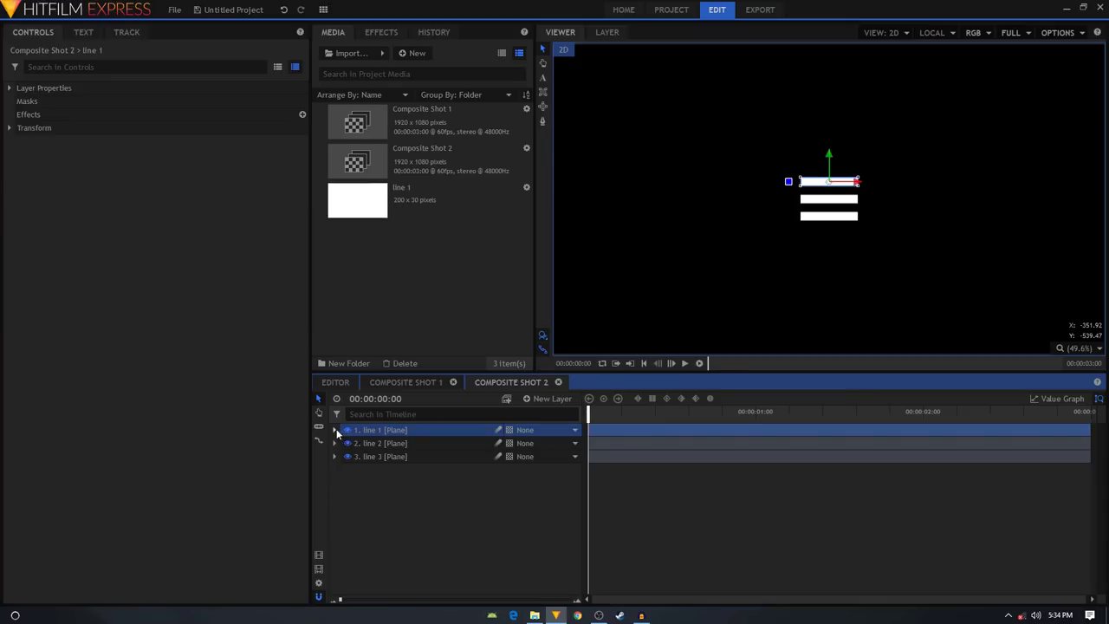
pyautogui.click(335, 429)
pyautogui.click(346, 470)
pyautogui.click(394, 511)
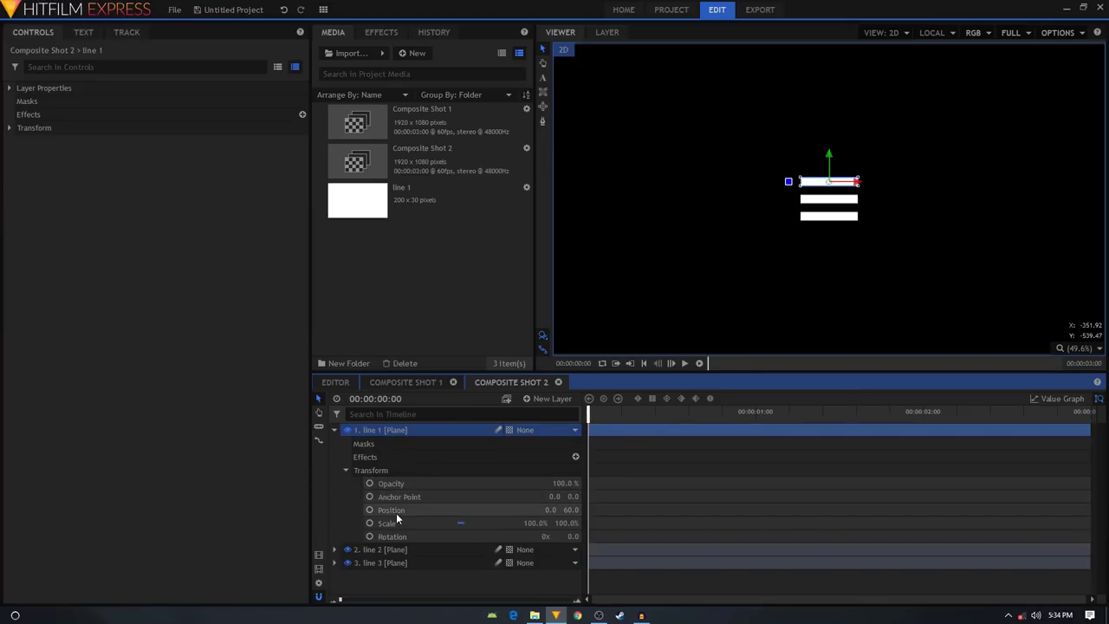
pyautogui.click(389, 522)
pyautogui.click(389, 535)
pyautogui.click(409, 511)
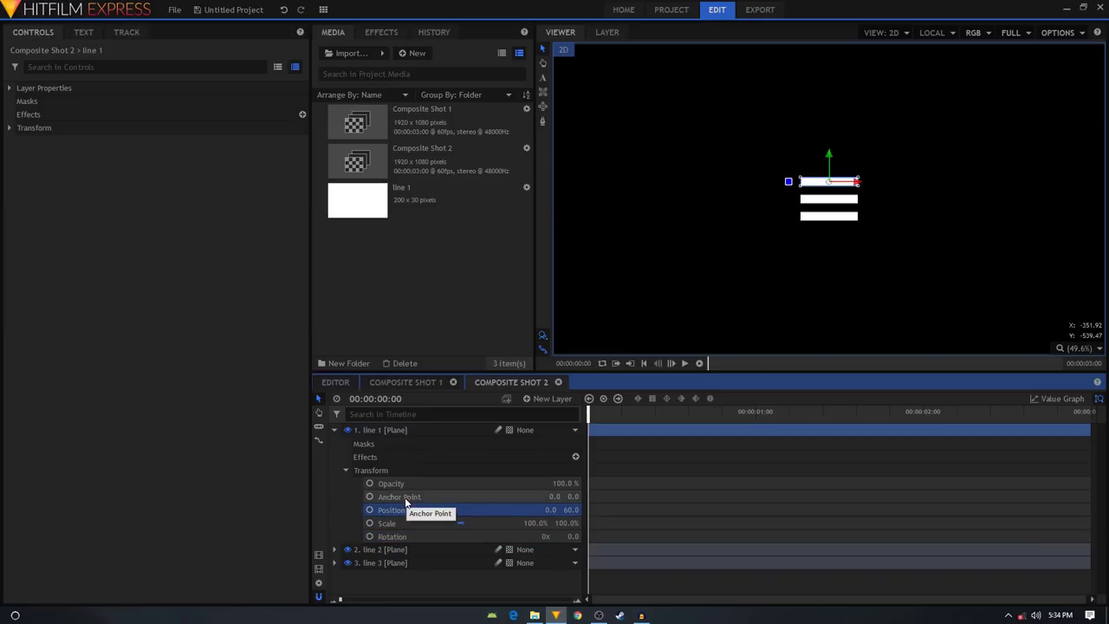
pyautogui.scroll(5, 854, 179)
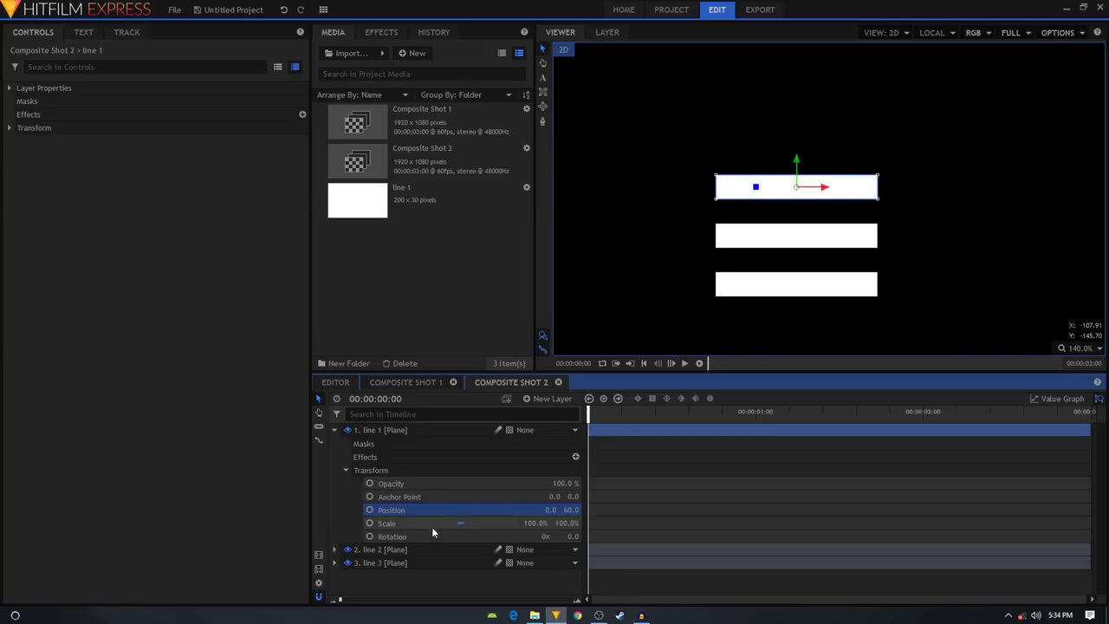
pyautogui.click(411, 537)
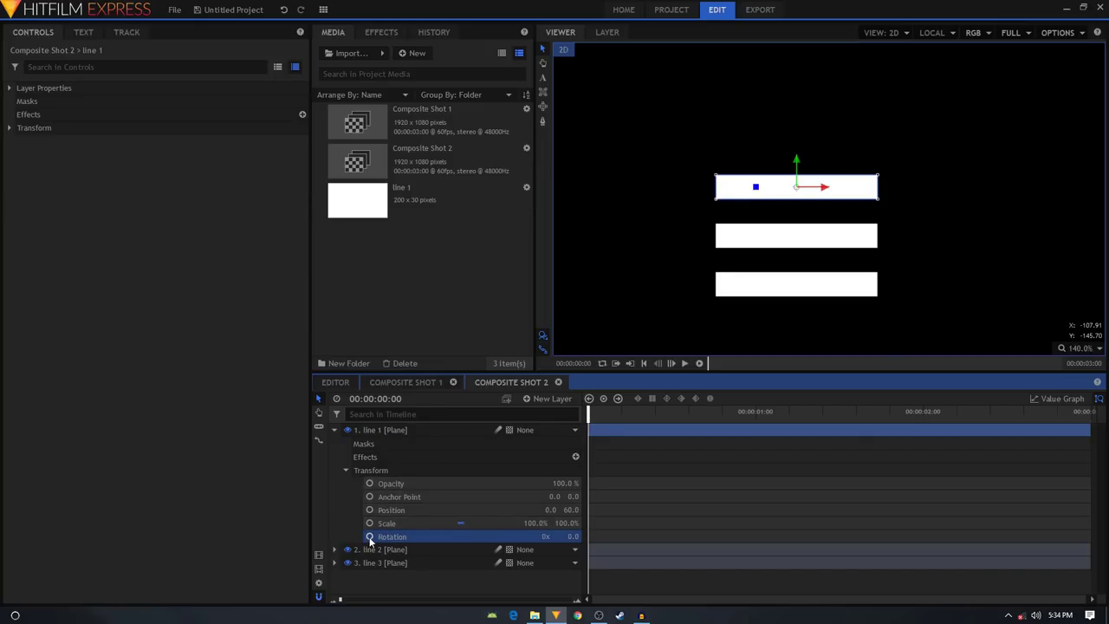
pyautogui.click(370, 537)
# - Set the line 1 layer's rotation to 45 degrees at 1 second
pyautogui.moveTo(603, 414); pyautogui.dragTo(756, 410)
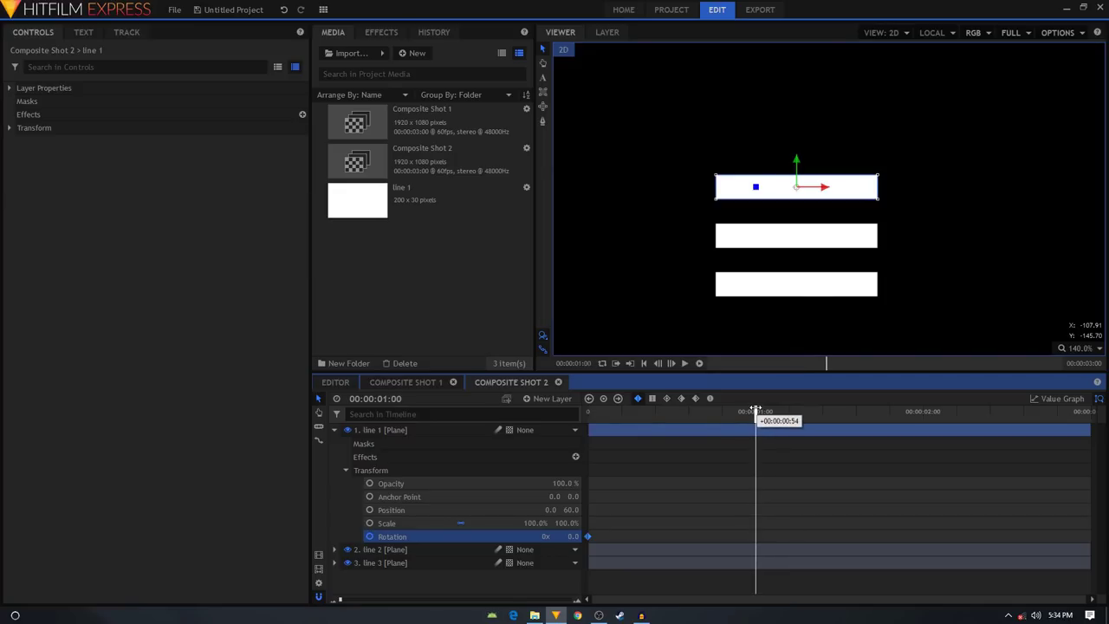
pyautogui.click(572, 536)
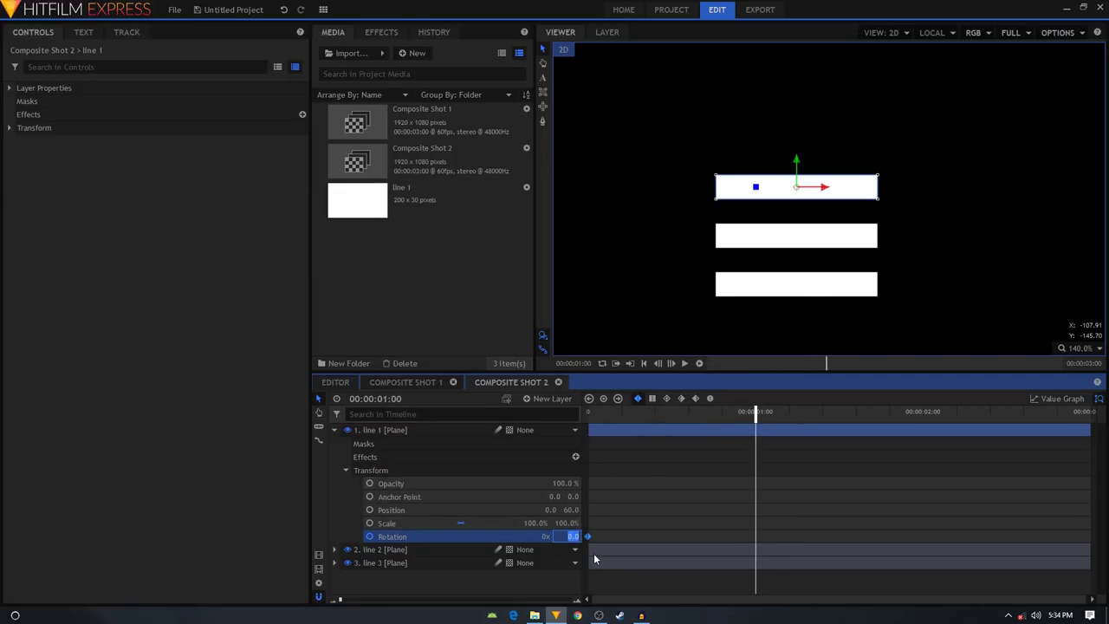
pyautogui.write('45')
pyautogui.press('Return')
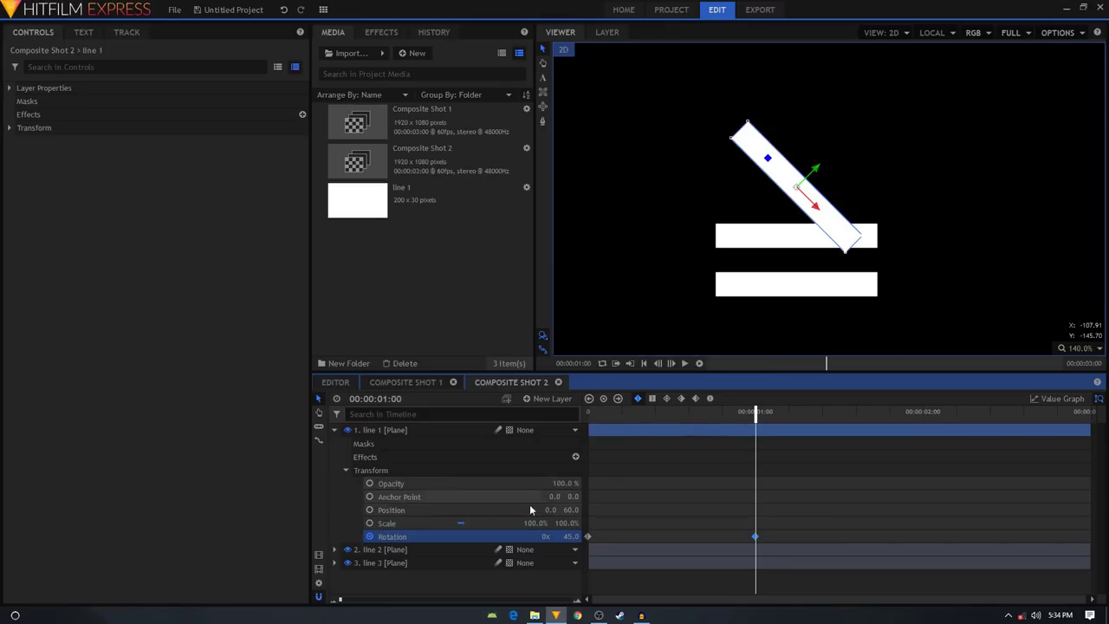
# - Add position and scale keyframes to the line 1 layer at the start of the timeline
pyautogui.moveTo(606, 418); pyautogui.dragTo(589, 414)
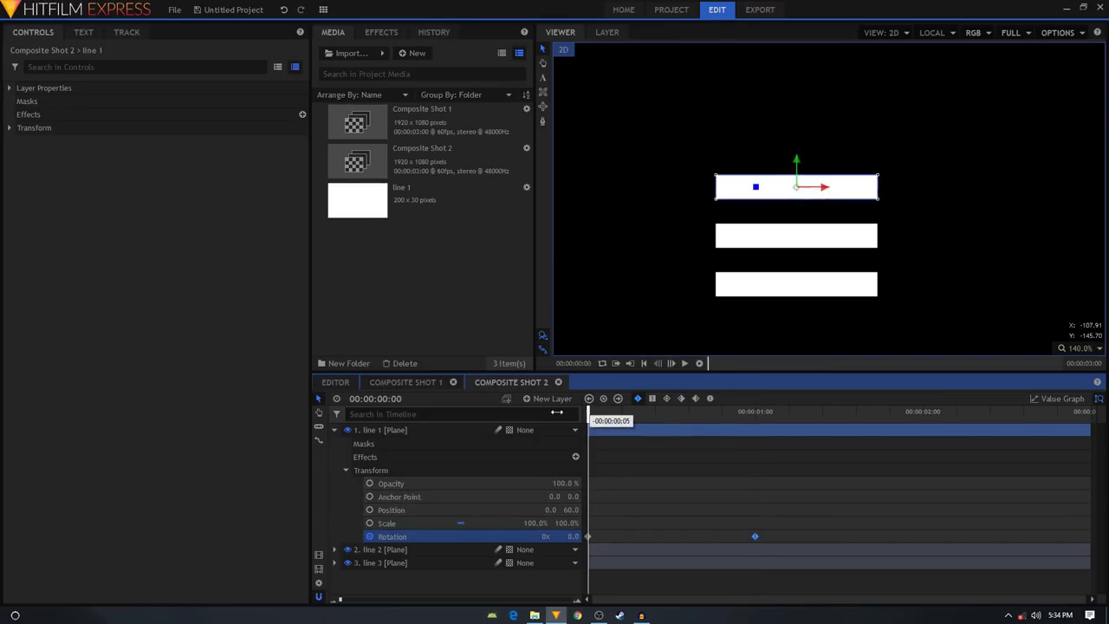
pyautogui.click(369, 510)
pyautogui.click(369, 523)
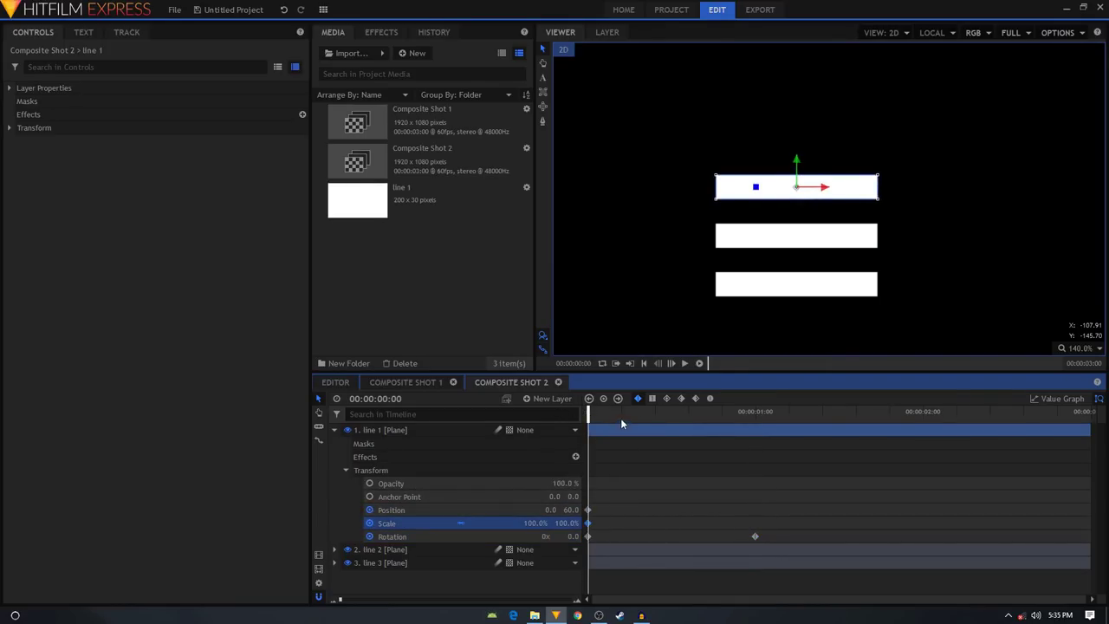
# - Unlink the line 1 layer's horizontal and vertical scale and add a scale keyframe at 1 second
pyautogui.moveTo(617, 413); pyautogui.dragTo(756, 413)
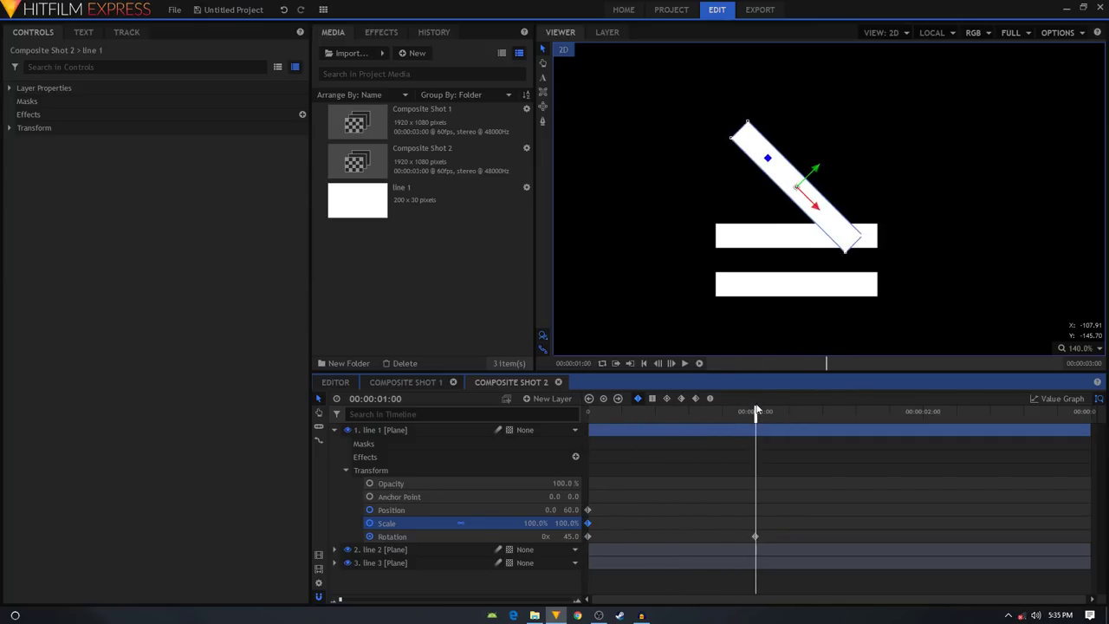
pyautogui.scroll(2, 864, 230)
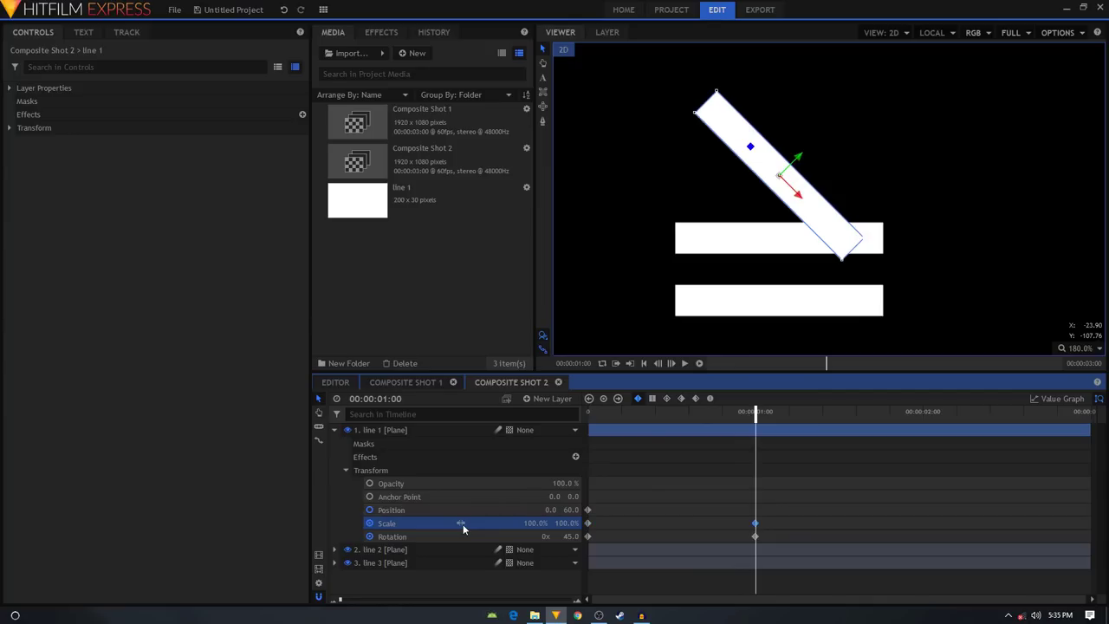
pyautogui.click(588, 524)
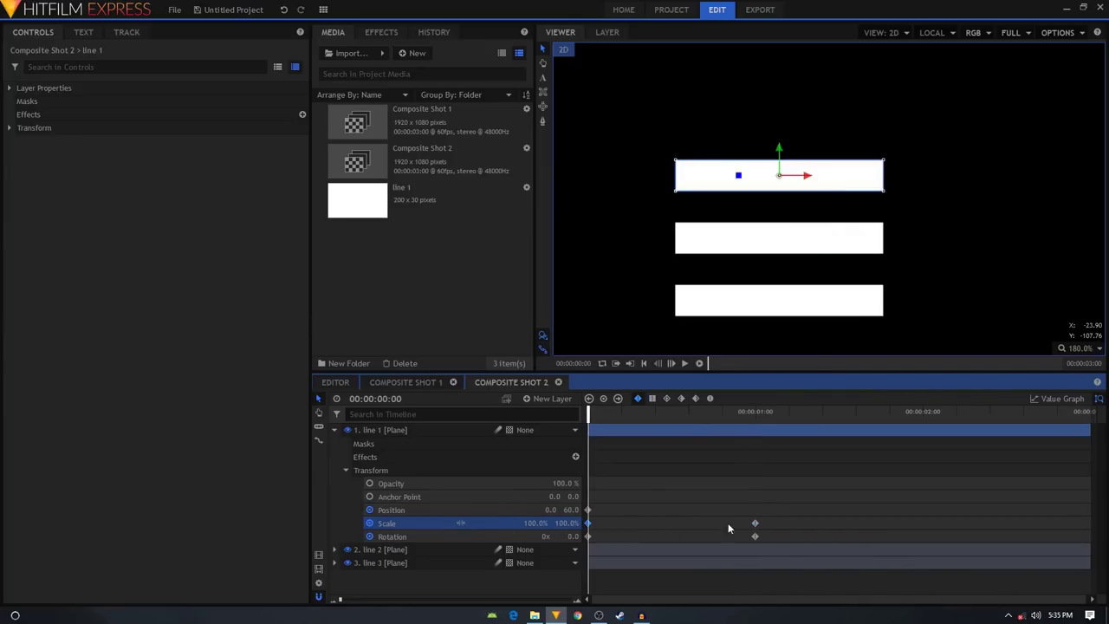
pyautogui.click(756, 523)
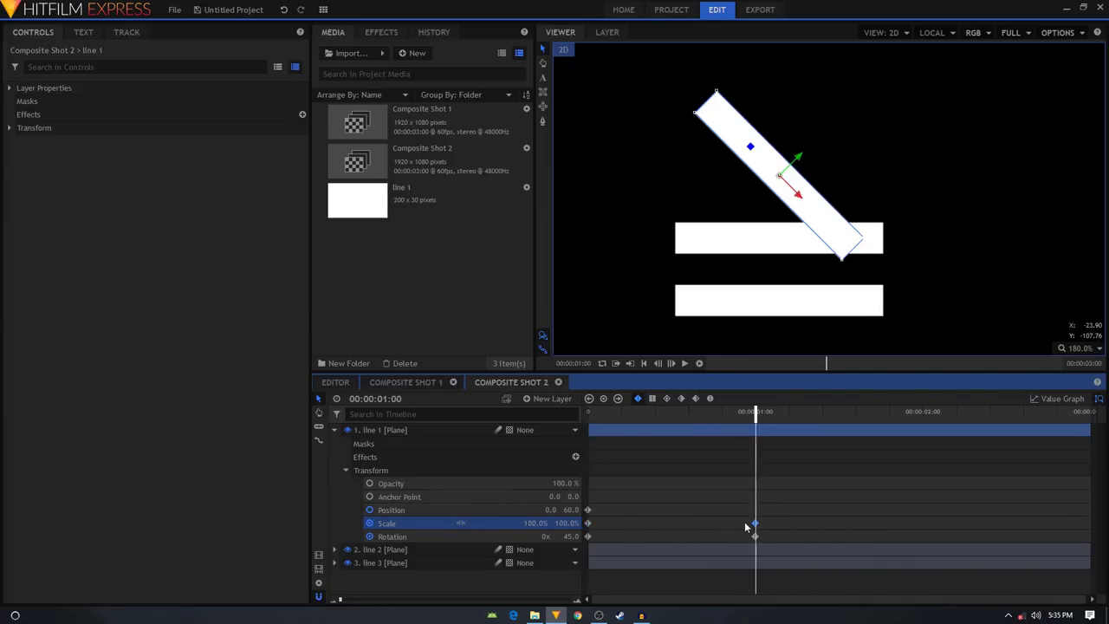
pyautogui.click(564, 523)
pyautogui.write('5')
pyautogui.press('Return')
pyautogui.hotkey('ctrl', 'z')
# - Set line 1's horizontal scale to 50% at 1 second
pyautogui.click(535, 523)
pyautogui.write('50')
pyautogui.press('Return')
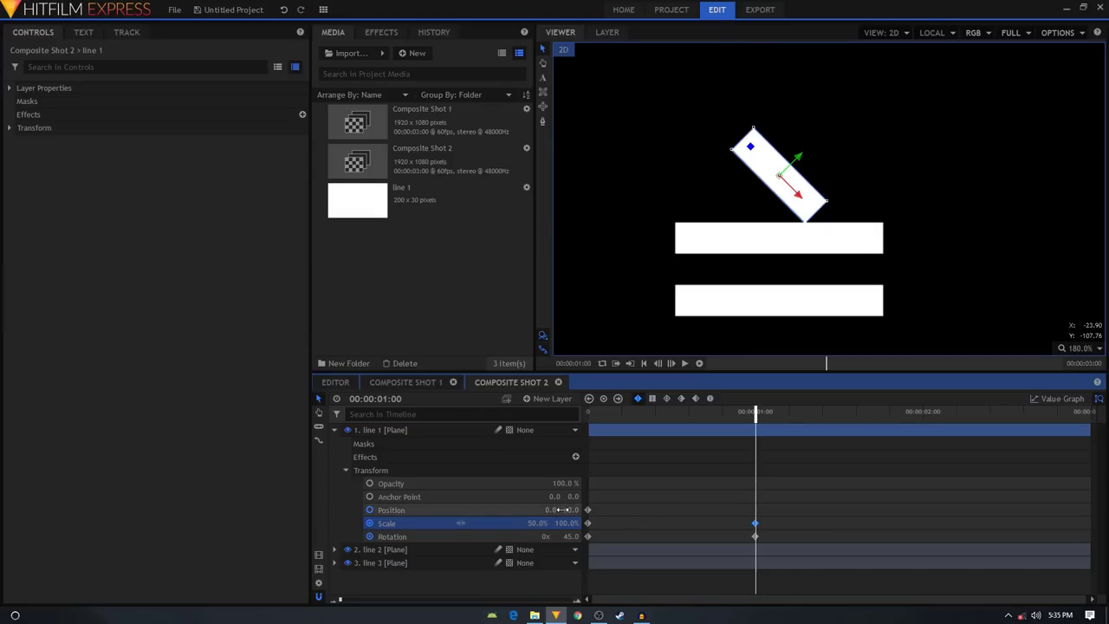
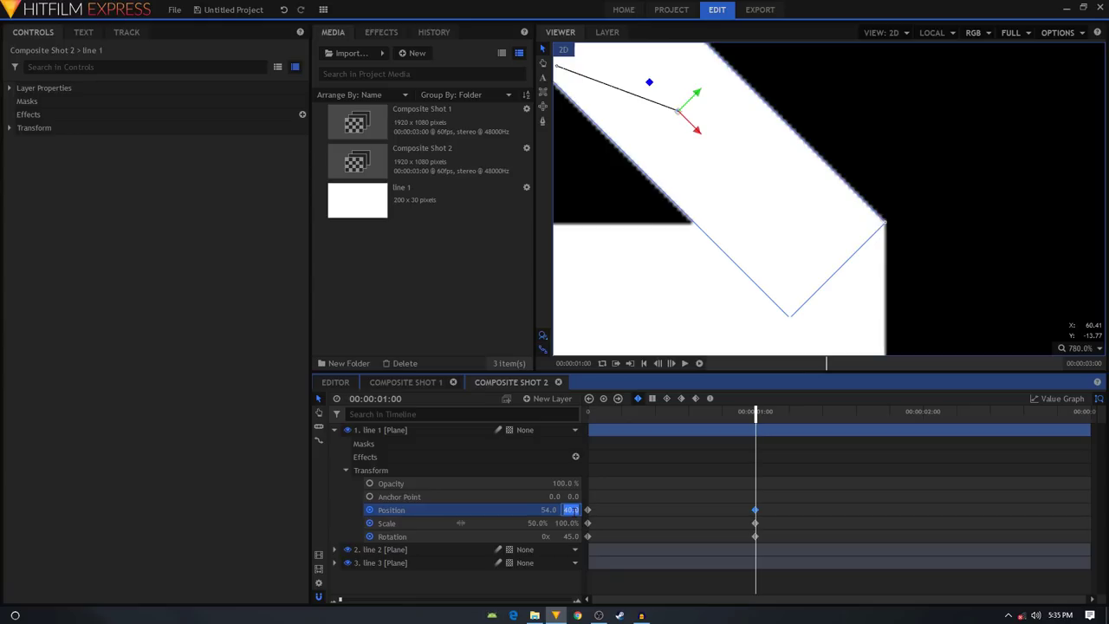
# - Set line 1's position to 54, 40 at 1 second so its corner meets the middle bar's right end
pyautogui.click(919, 160)
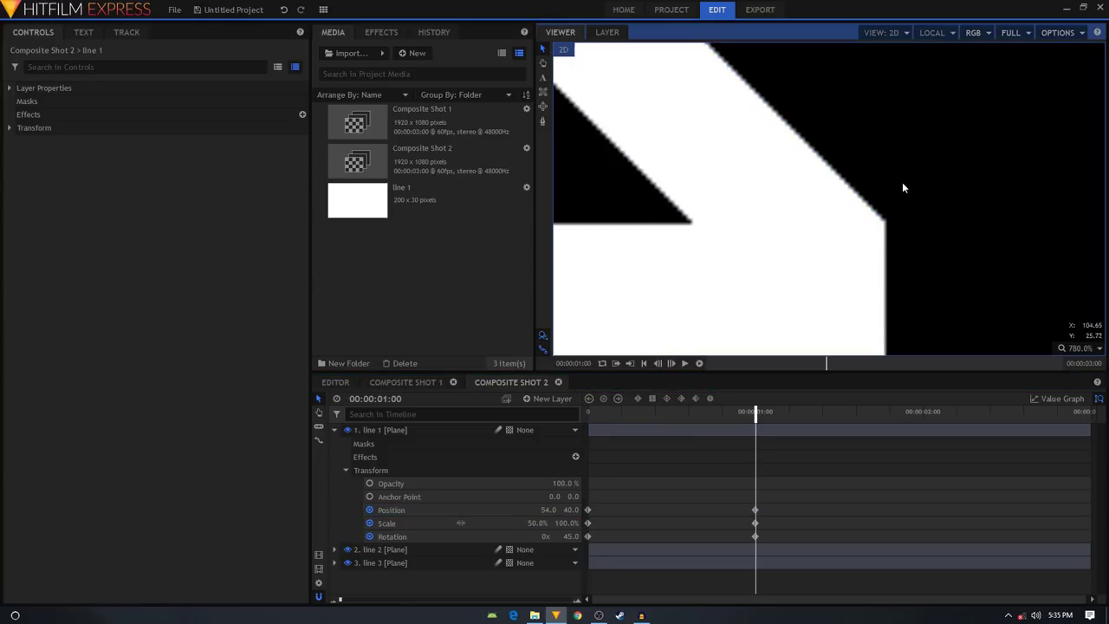
pyautogui.scroll(-5, 892, 210)
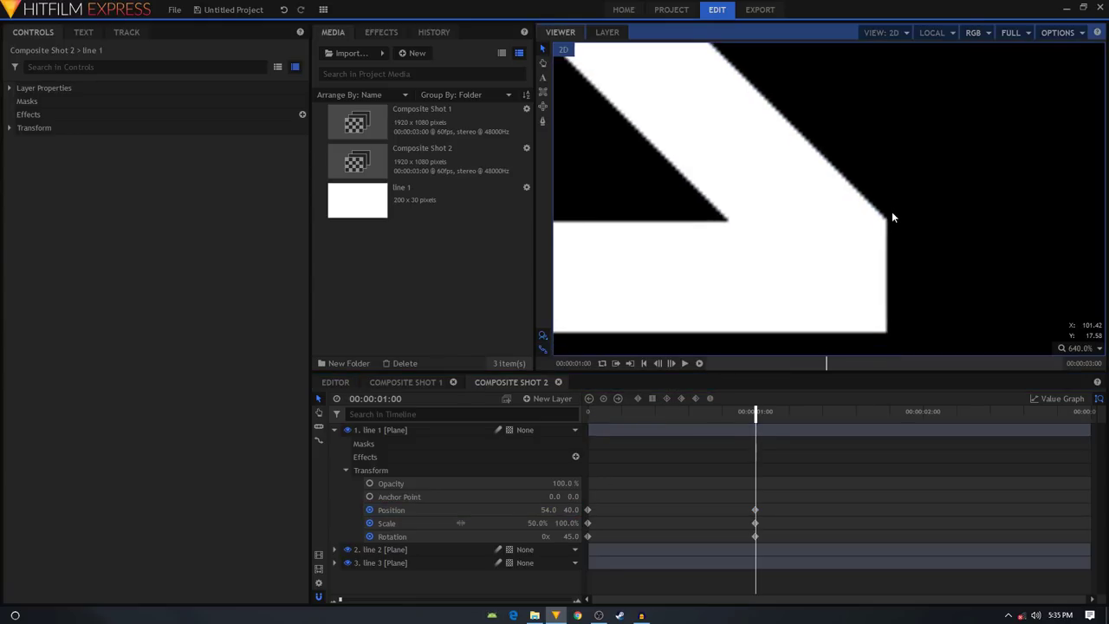
pyautogui.scroll(-5, 888, 229)
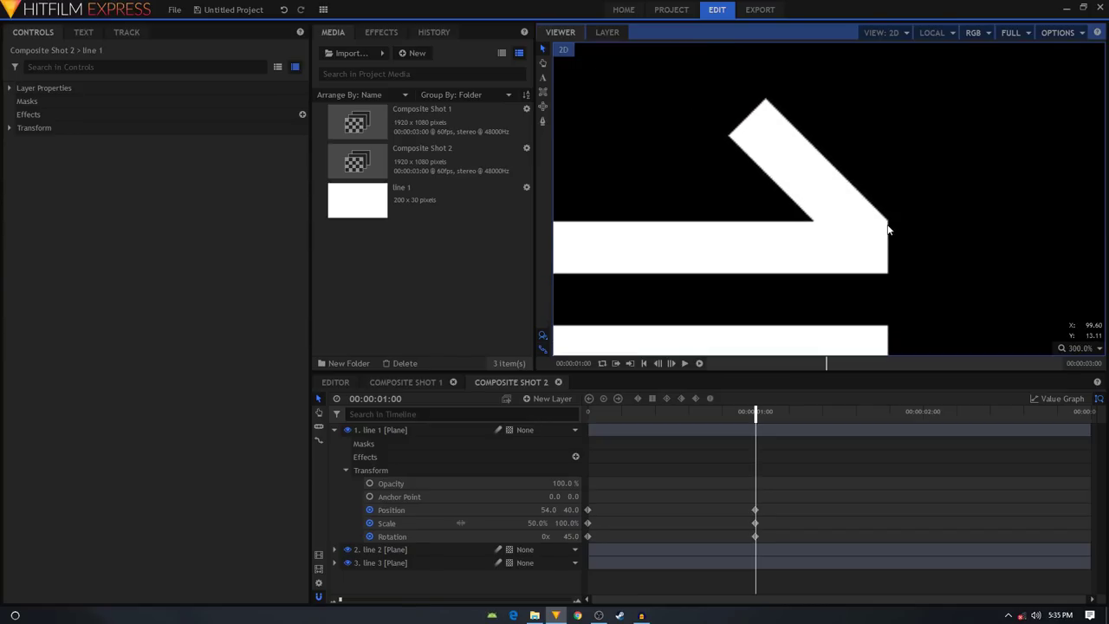
# - Convert line 1's rotation keyframes to Bezier, shape the curve for a fast start and long slow finish, and preview it from the beginning
pyautogui.moveTo(608, 419); pyautogui.dragTo(792, 420)
pyautogui.moveTo(765, 535); pyautogui.dragTo(583, 536)
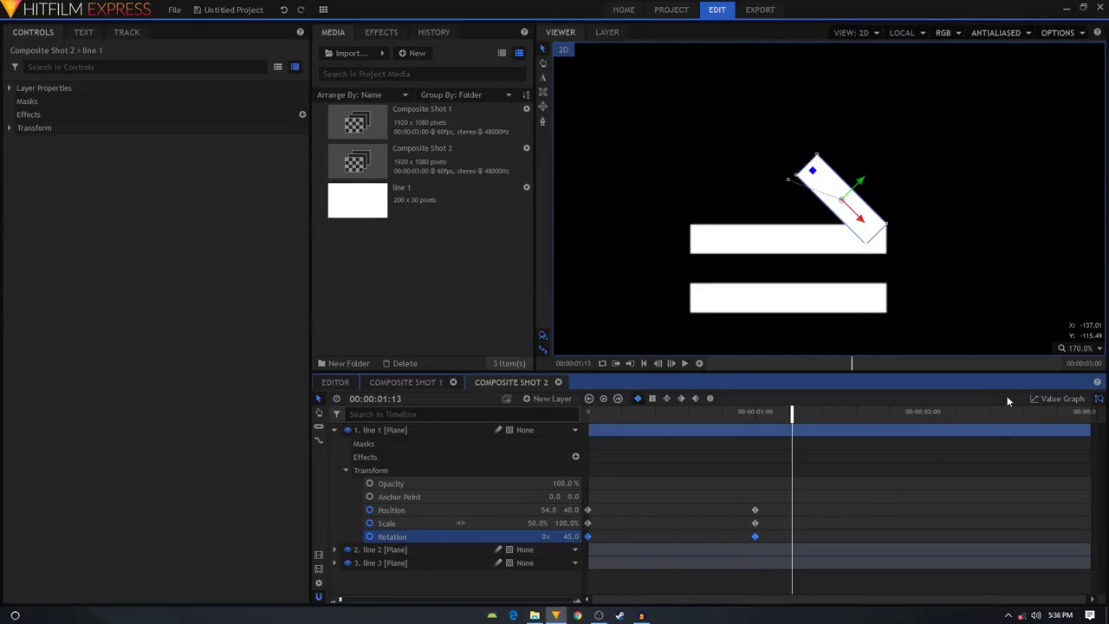
pyautogui.click(709, 398)
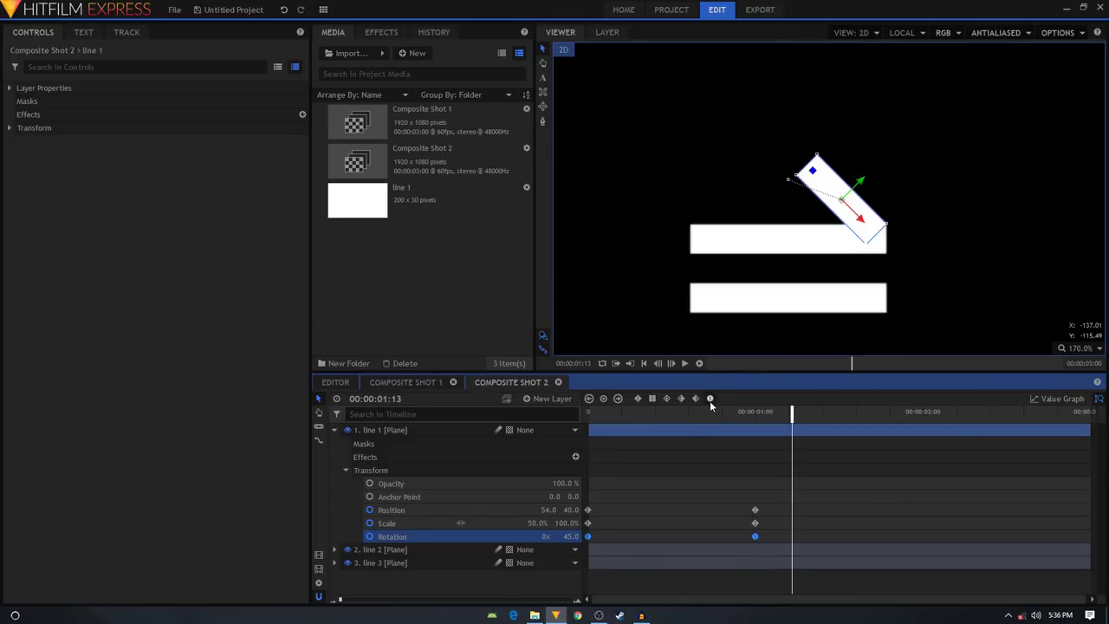
pyautogui.click(1033, 400)
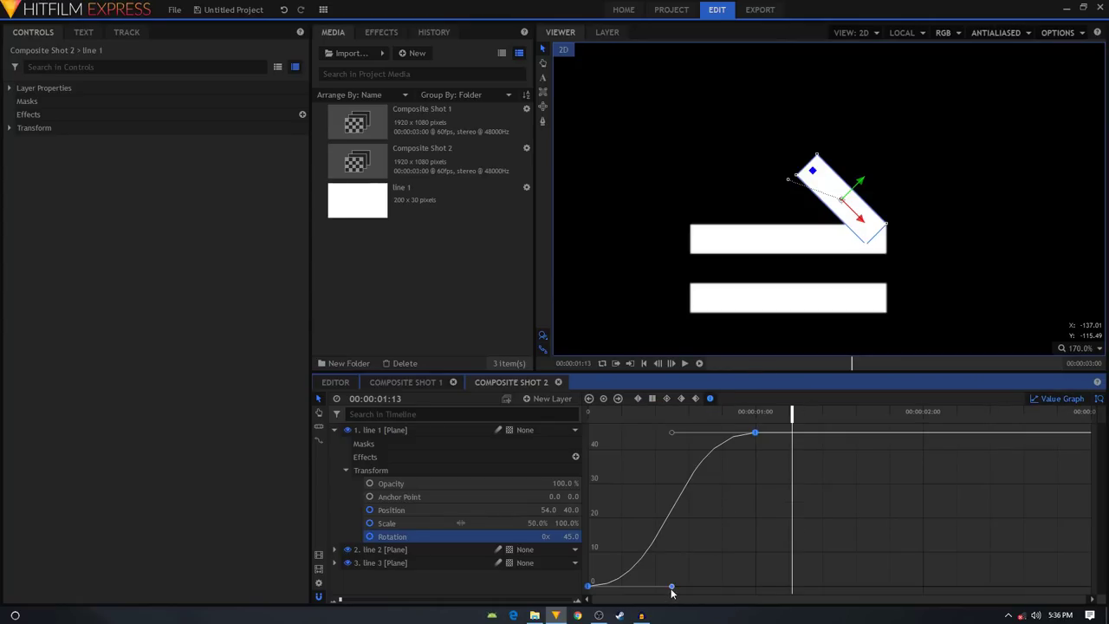
pyautogui.moveTo(671, 586); pyautogui.dragTo(618, 586)
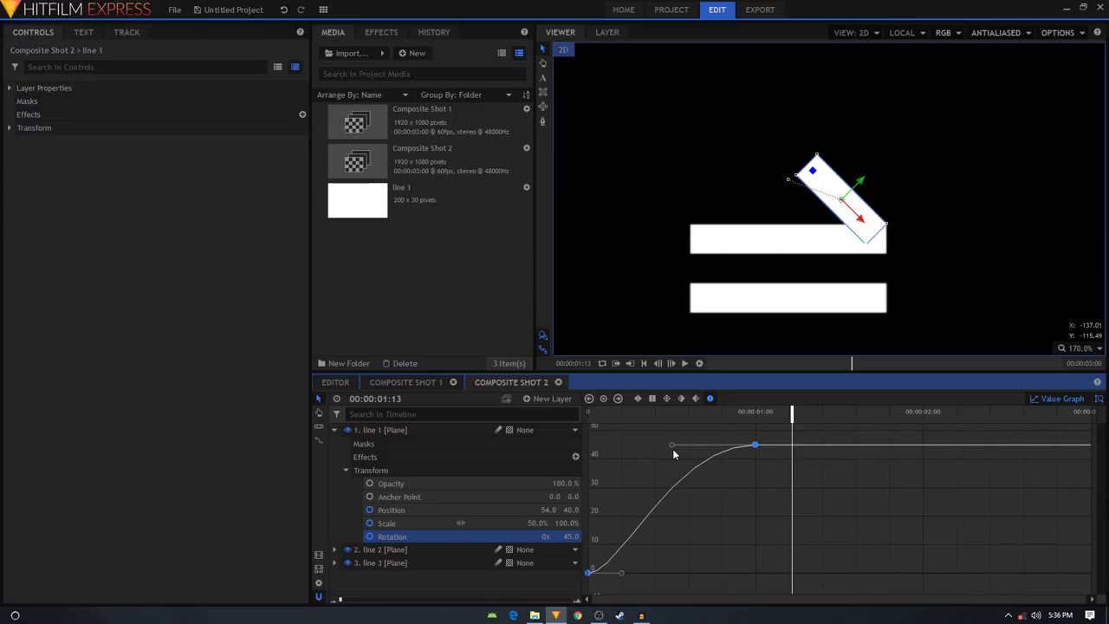
pyautogui.moveTo(666, 448); pyautogui.dragTo(571, 447)
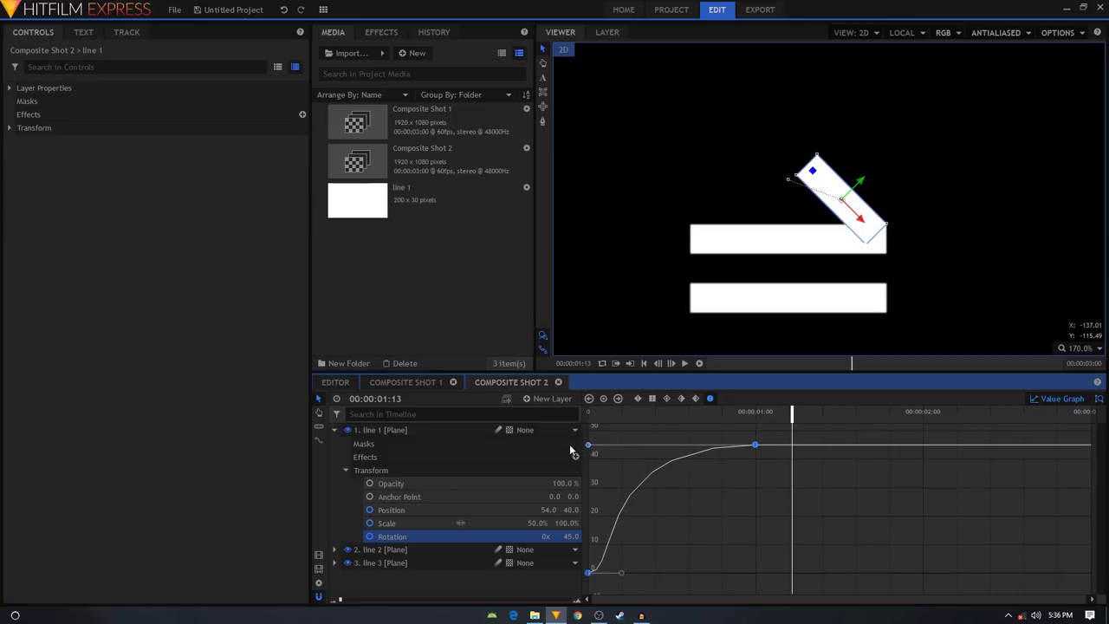
pyautogui.click(1059, 398)
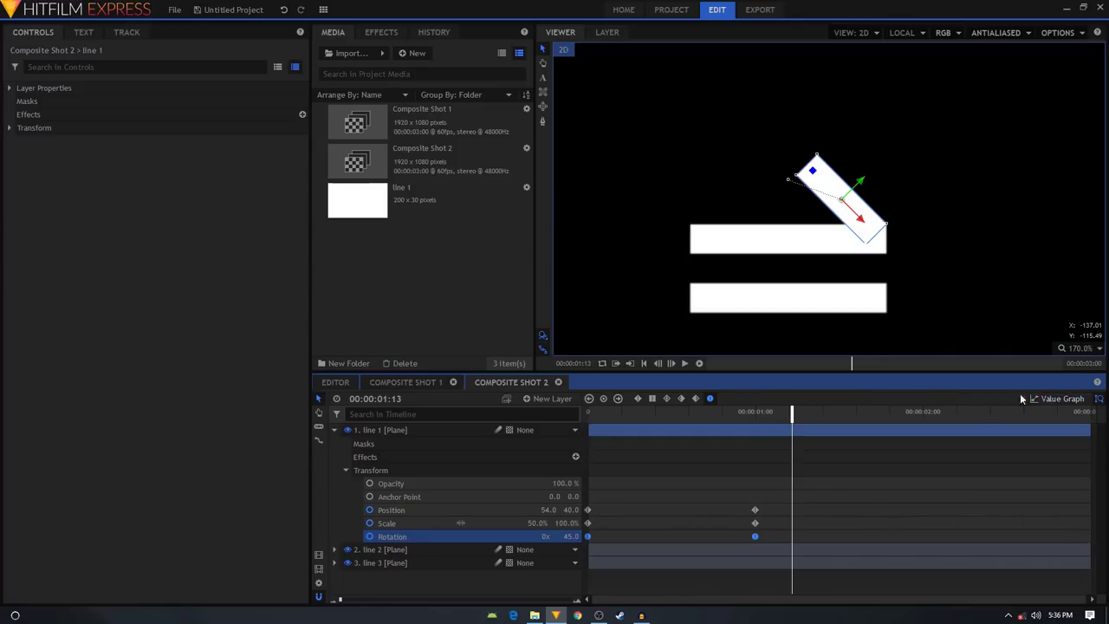
pyautogui.moveTo(632, 417); pyautogui.dragTo(589, 416)
pyautogui.press('space')
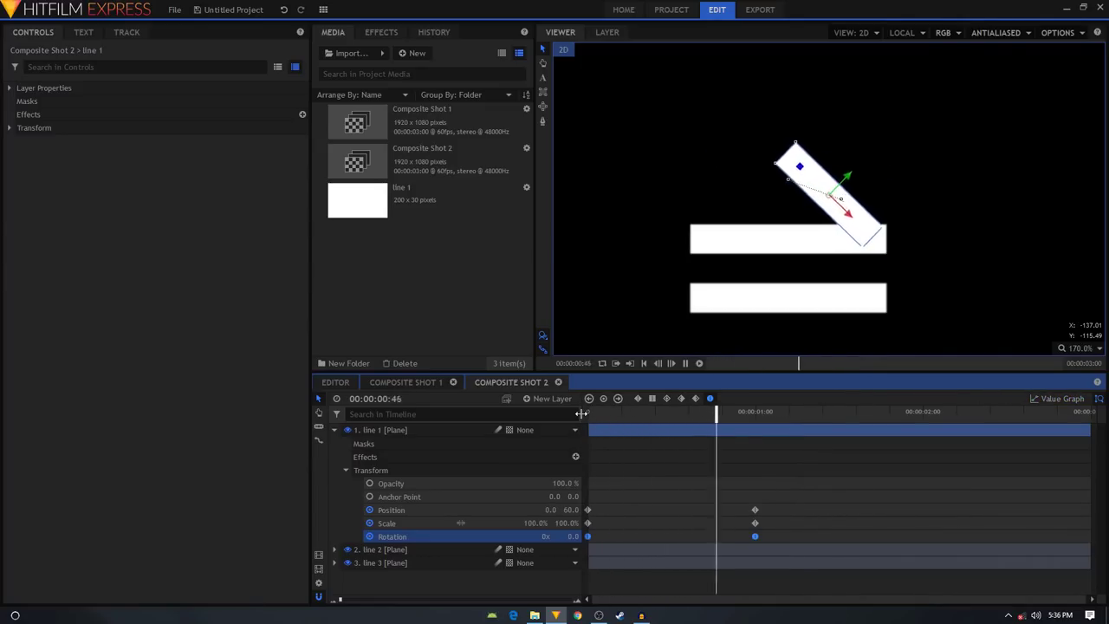
pyautogui.press('space')
# - Make line 1's scale keyframes Bezier, shorten the first handles and stretch the last ones back toward the start for a gradual slowdown
pyautogui.click(515, 526)
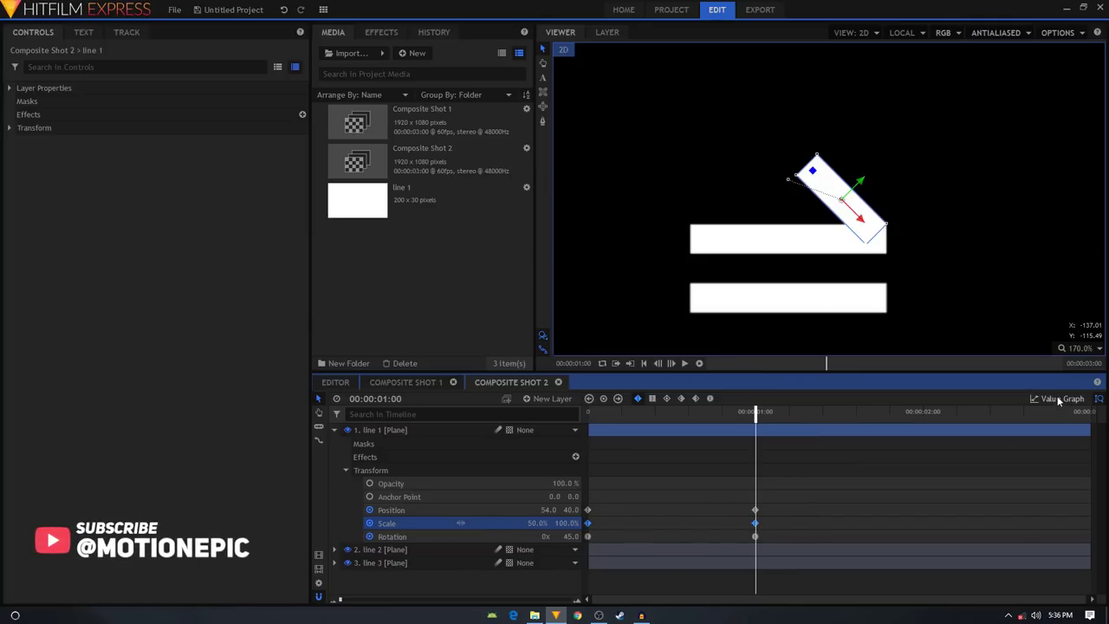
pyautogui.click(711, 399)
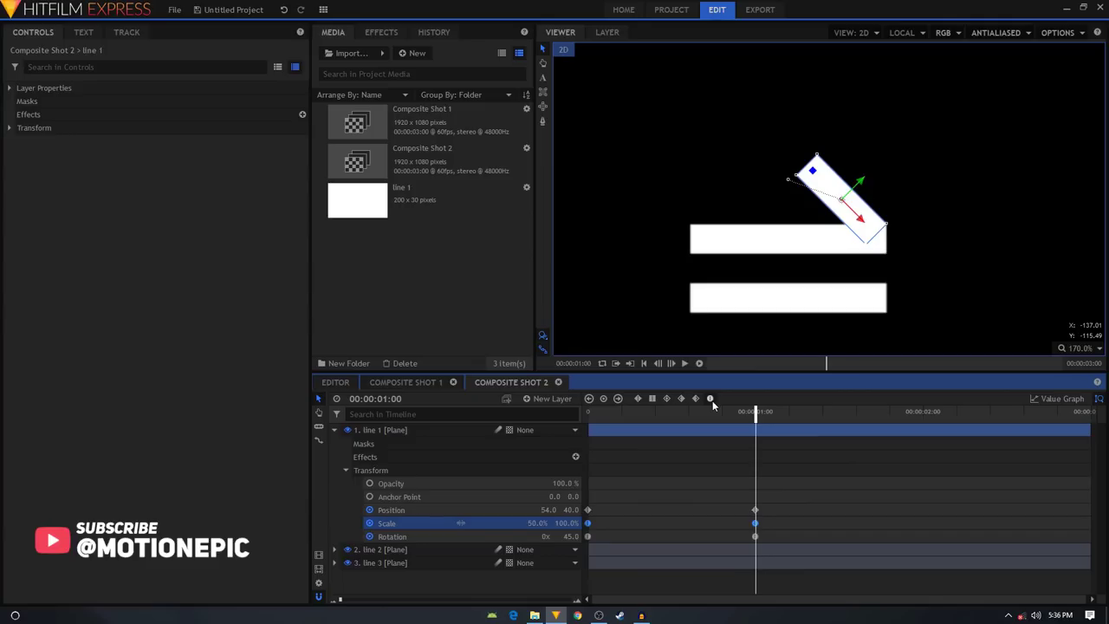
pyautogui.click(1045, 399)
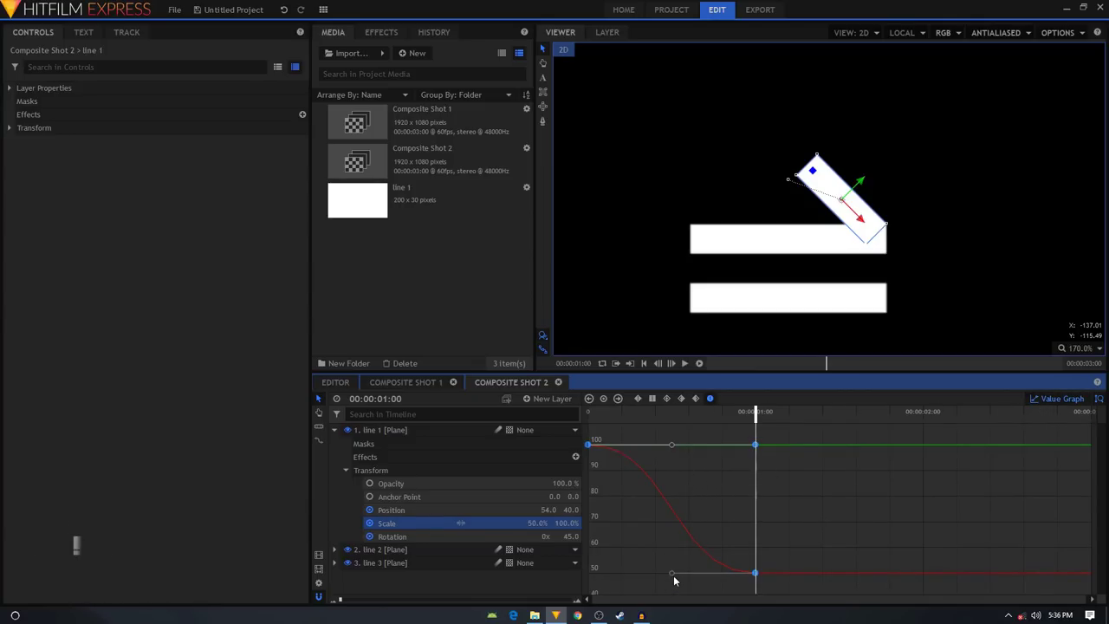
pyautogui.moveTo(671, 446); pyautogui.dragTo(609, 447)
pyautogui.moveTo(608, 572); pyautogui.dragTo(586, 569)
pyautogui.moveTo(644, 448); pyautogui.dragTo(623, 448)
pyautogui.click(1059, 398)
pyautogui.click(590, 414)
# - Make line 1's position keyframes Bezier and ease both axes with short starting handles and ending handles stretched back to the start
pyautogui.click(466, 509)
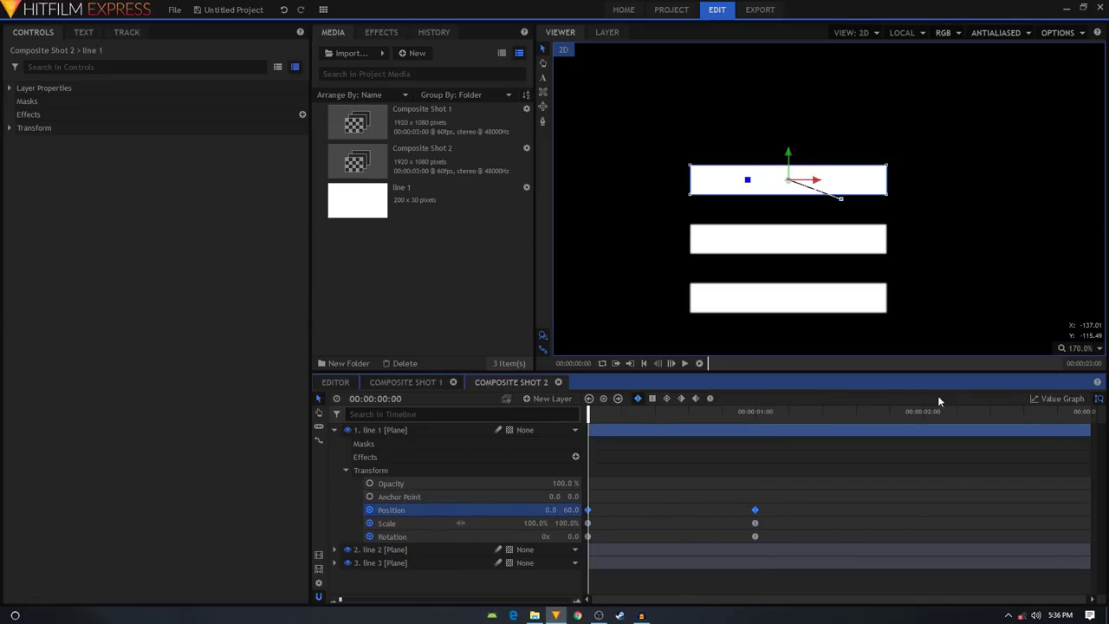
pyautogui.click(709, 398)
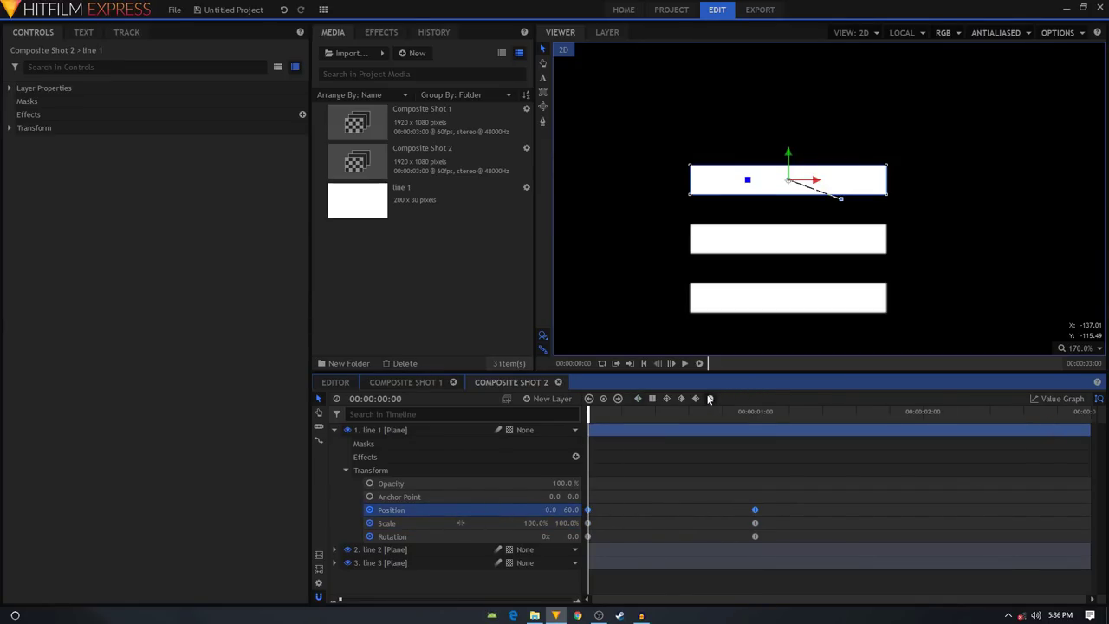
pyautogui.click(1057, 398)
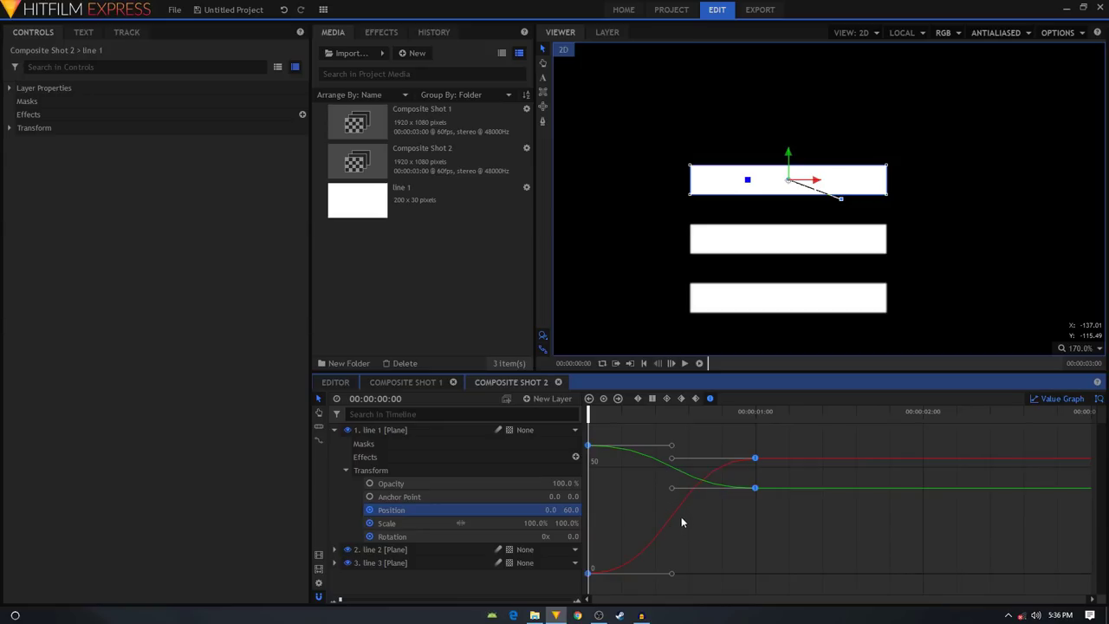
pyautogui.moveTo(670, 574); pyautogui.dragTo(620, 572)
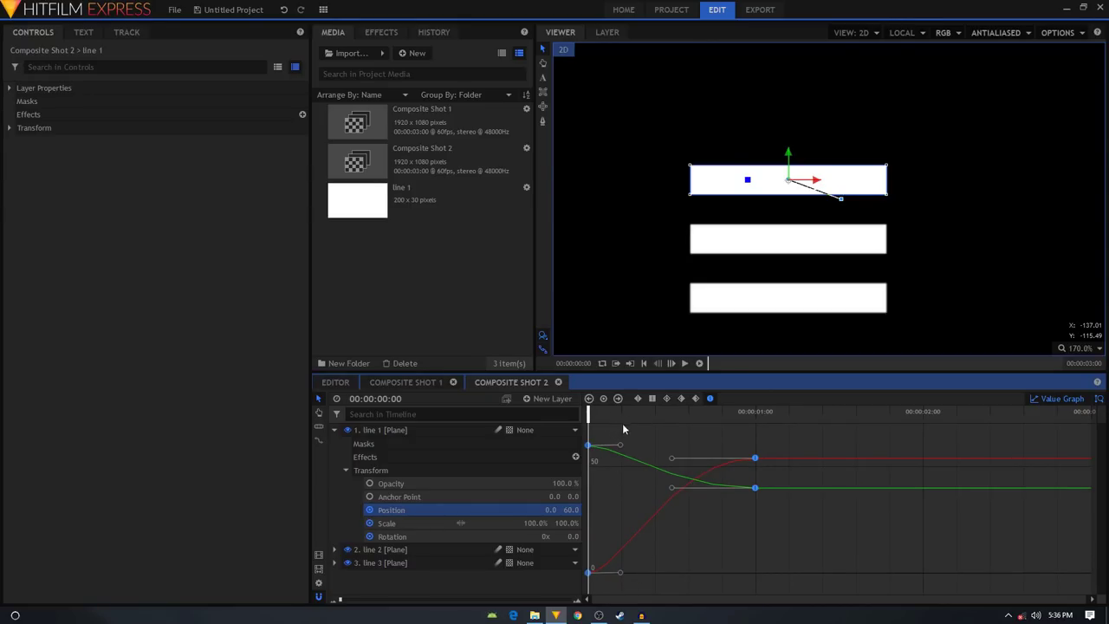
pyautogui.moveTo(673, 459); pyautogui.dragTo(579, 461)
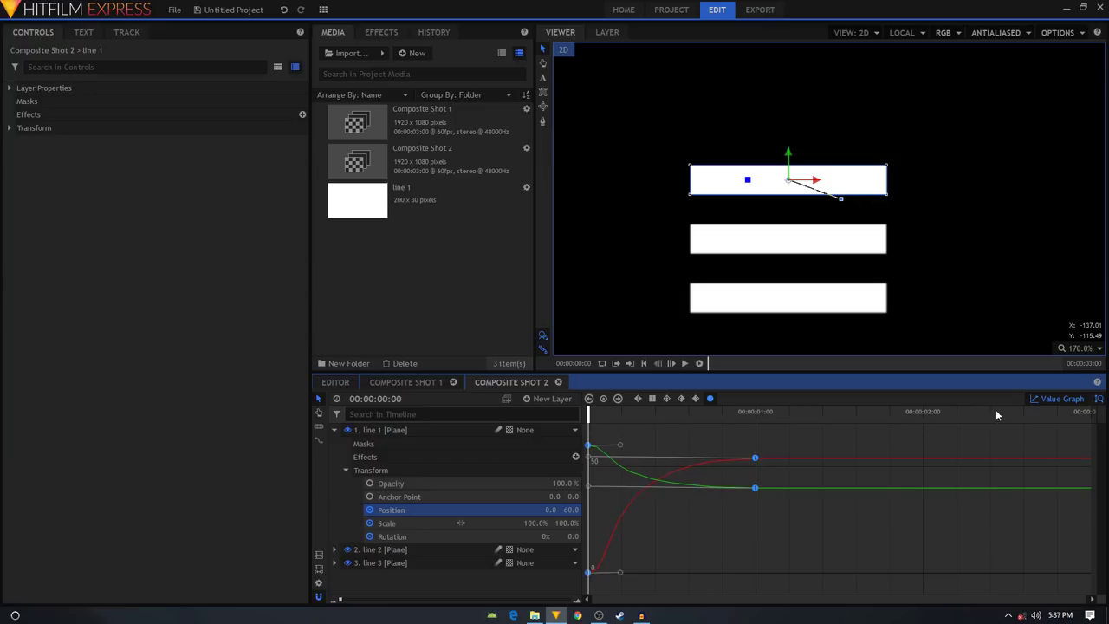
pyautogui.click(1062, 399)
# - Play back the composite from the start and examine line 1's eased motion against the other two bars
pyautogui.press('space')
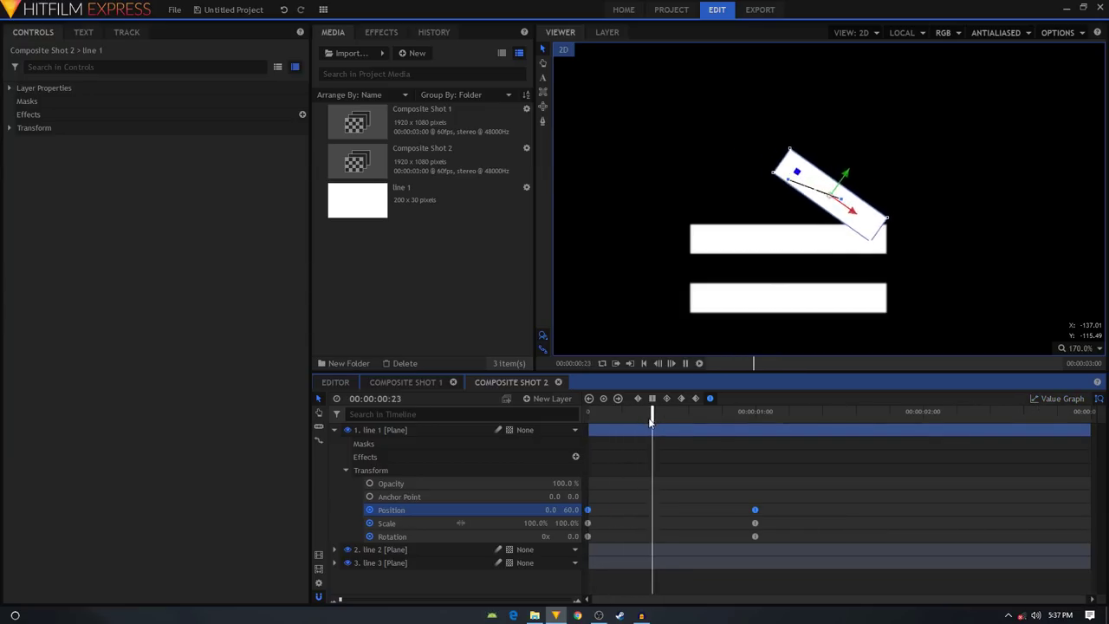
pyautogui.press('space')
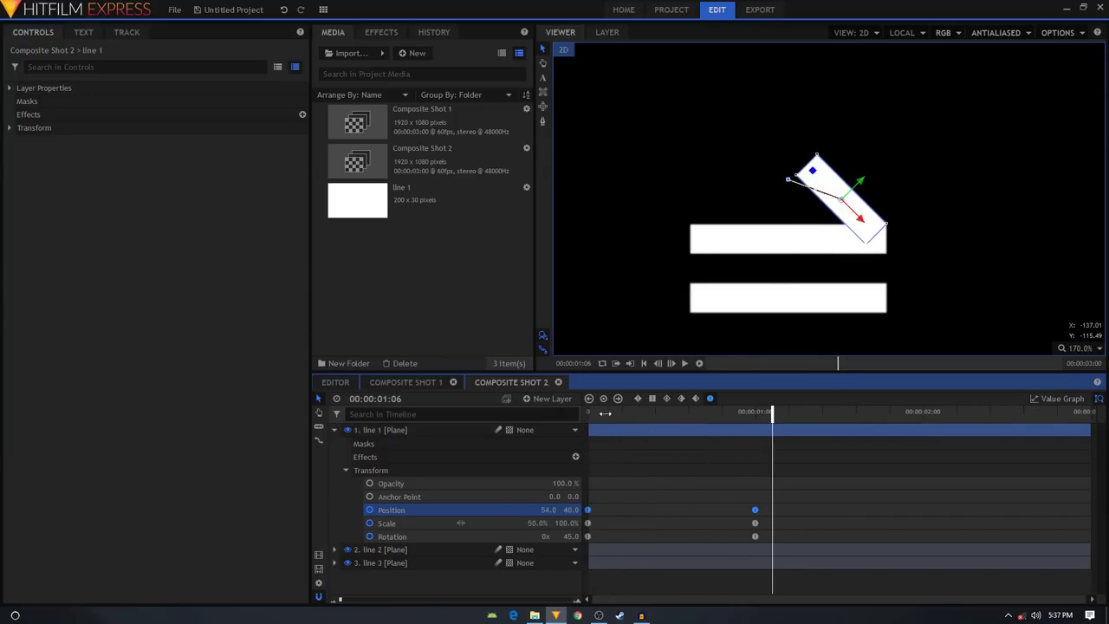
pyautogui.click(604, 413)
pyautogui.press('space')
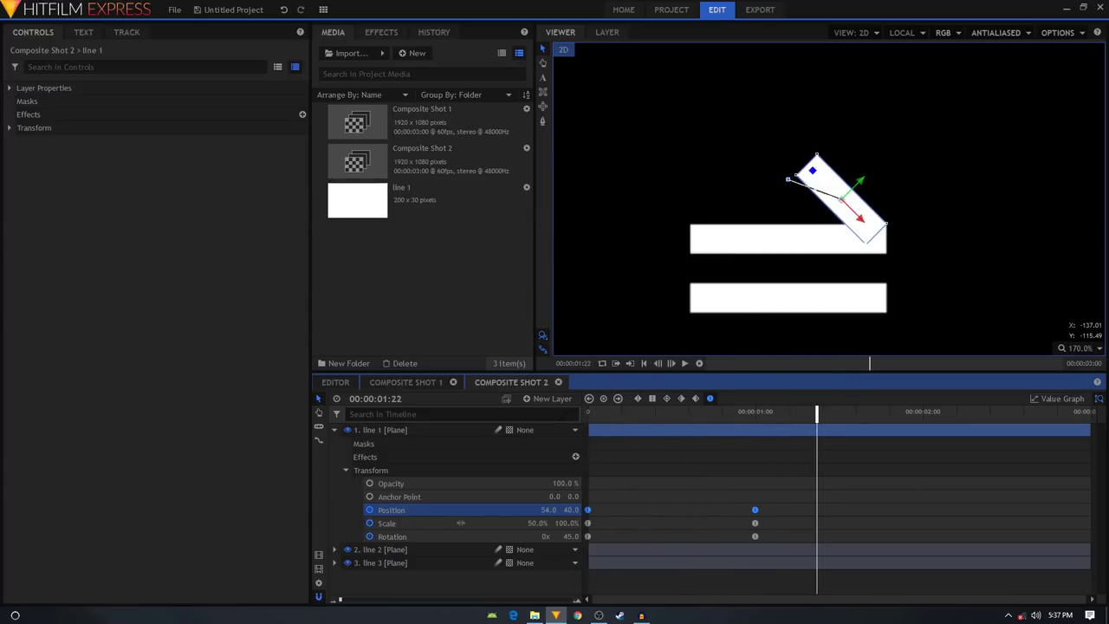
pyautogui.scroll(-3, 832, 290)
pyautogui.click(336, 429)
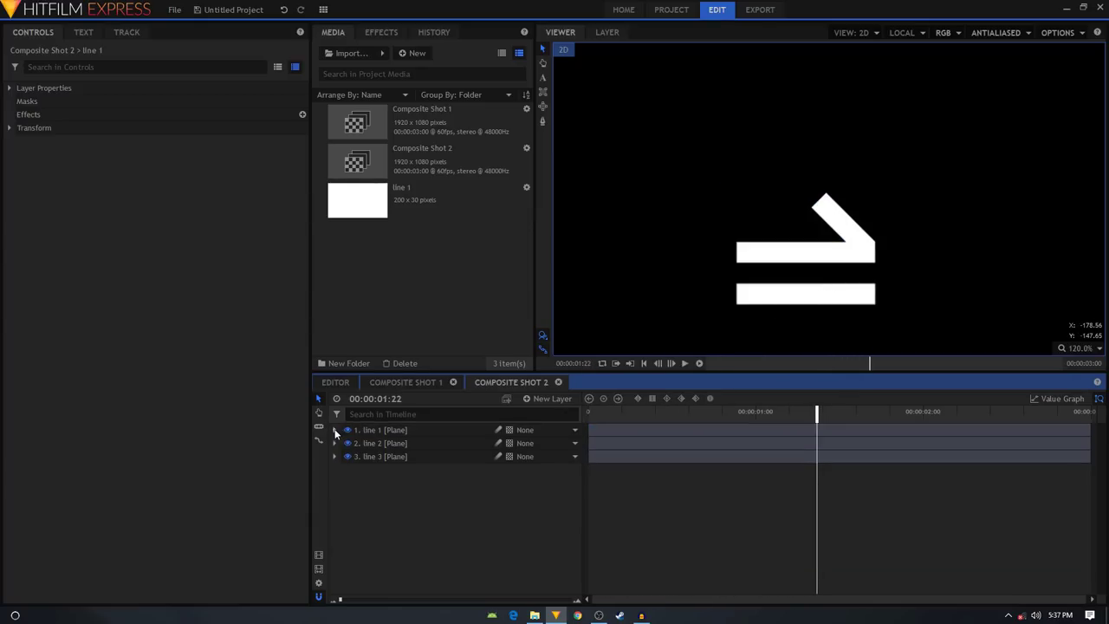
pyautogui.click(386, 459)
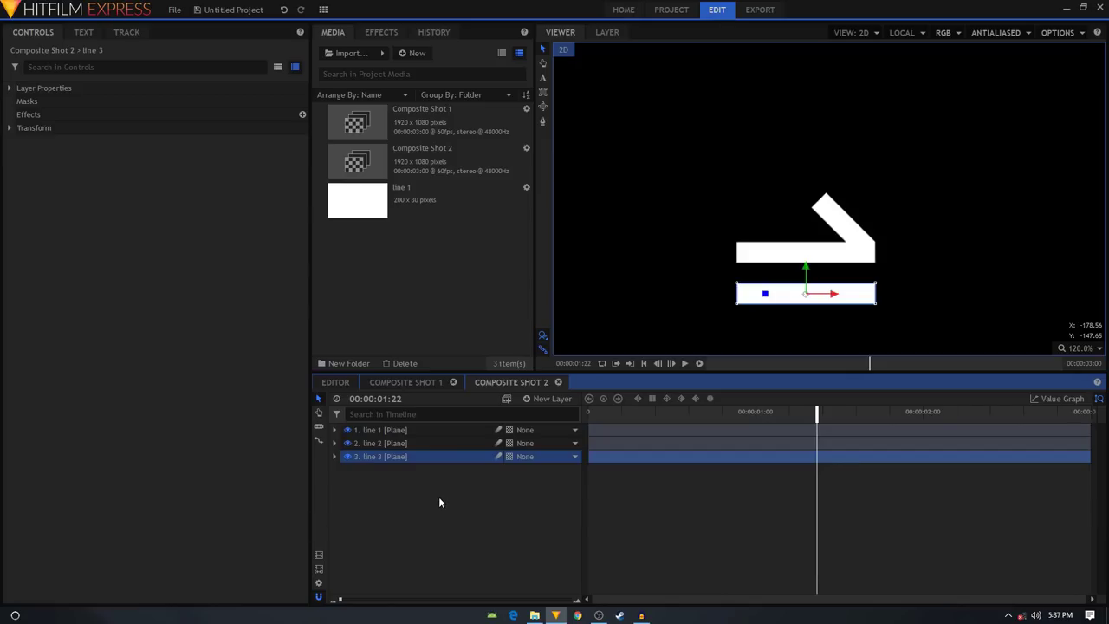
pyautogui.moveTo(745, 338); pyautogui.dragTo(760, 278)
pyautogui.click(516, 520)
pyautogui.press('Home')
pyautogui.press('space')
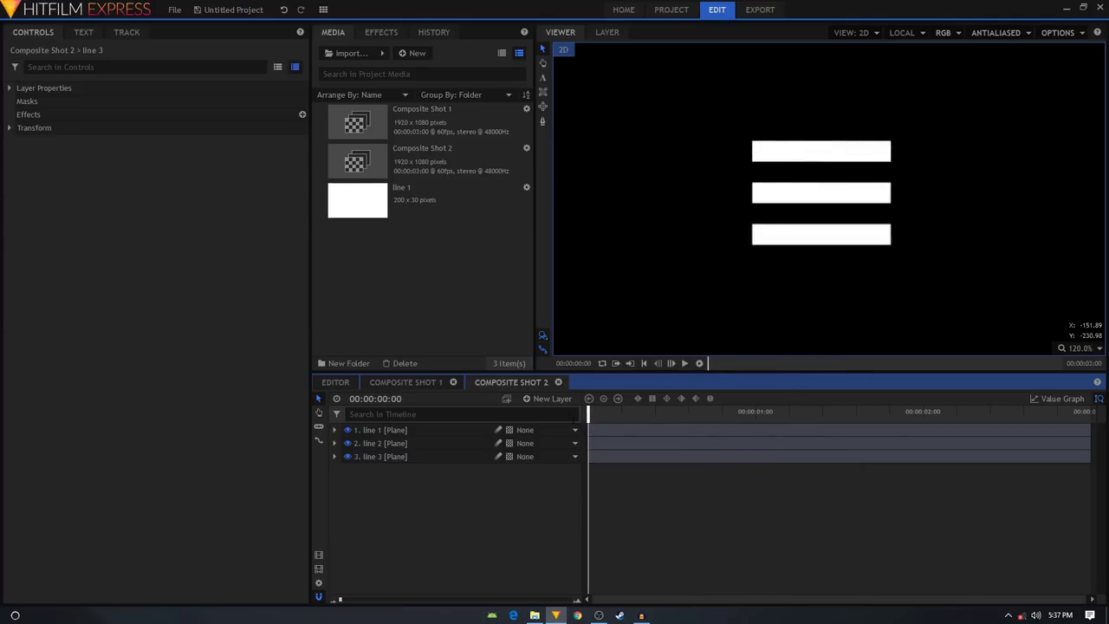
pyautogui.press('space')
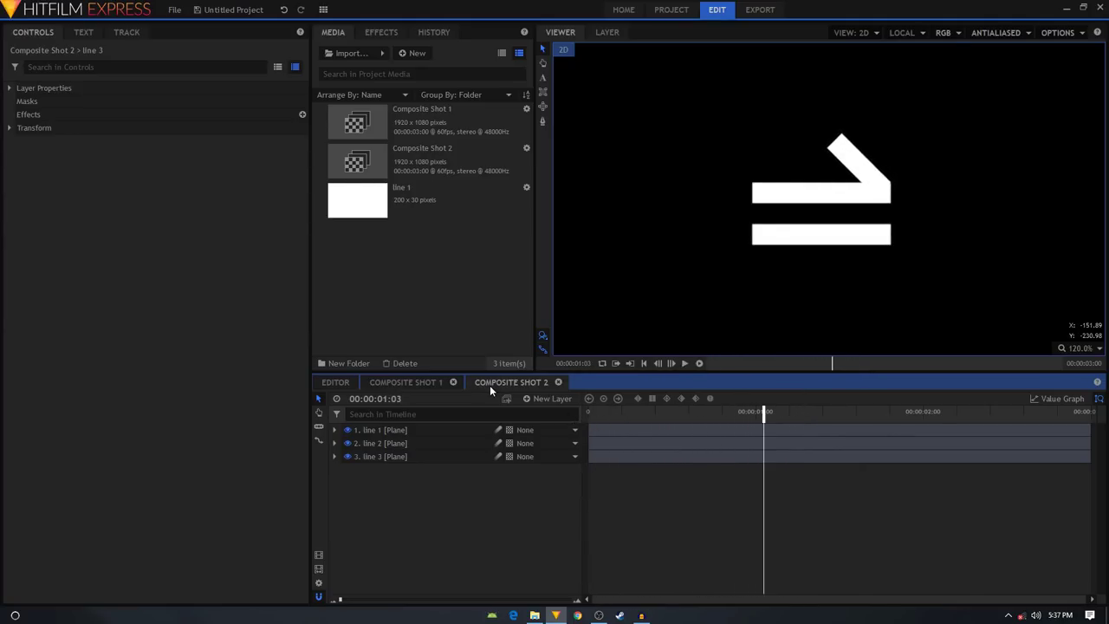
# - Copy all of line 1's position, scale and rotation keyframes
pyautogui.click(387, 430)
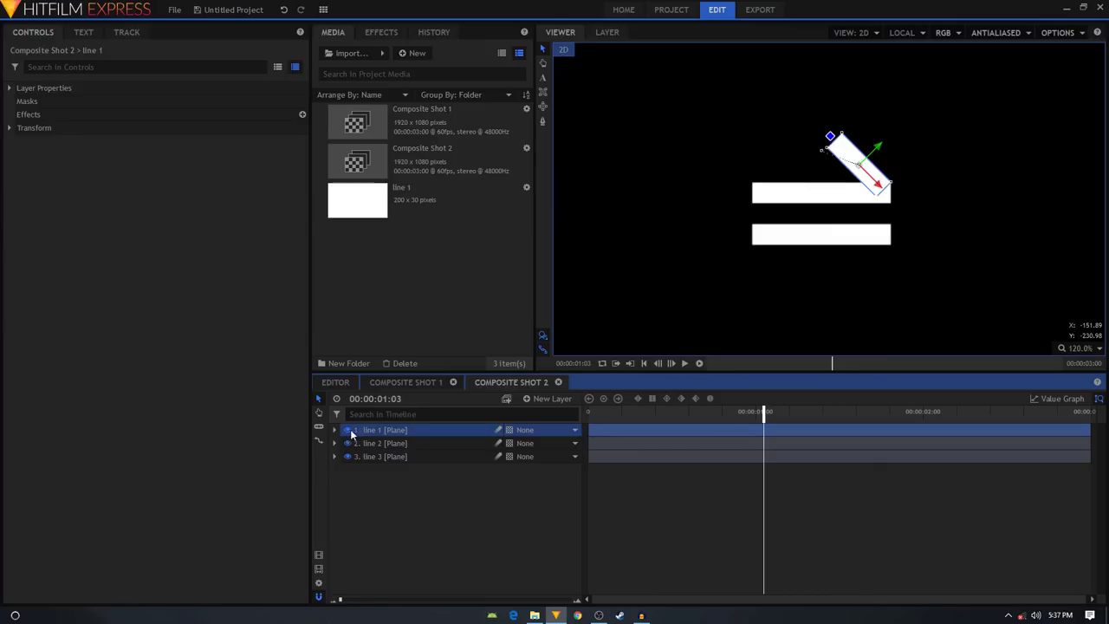
pyautogui.click(335, 430)
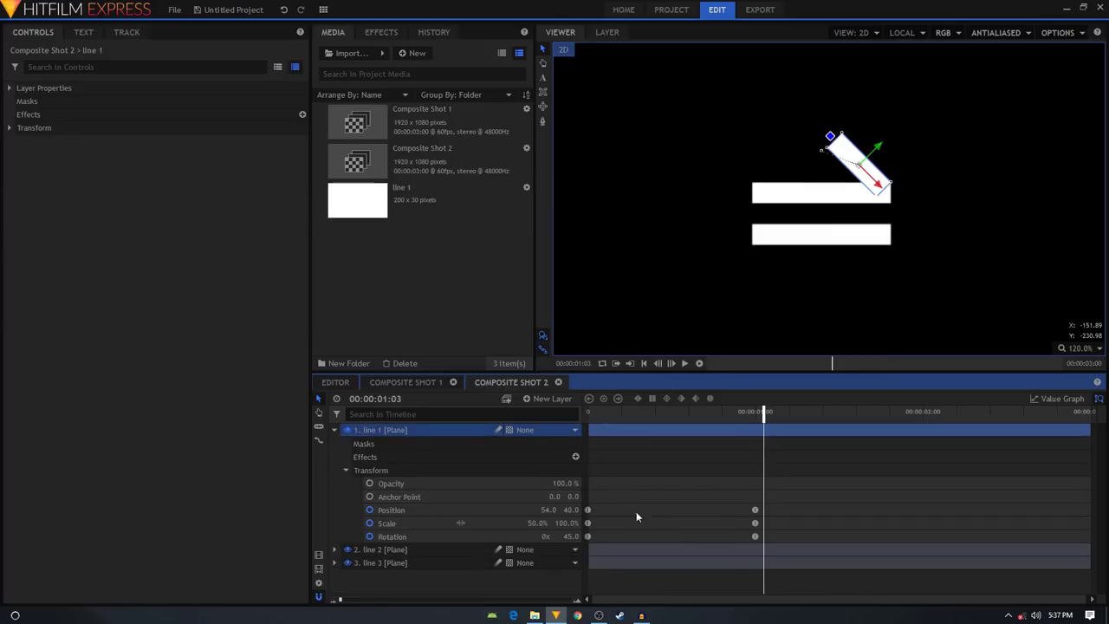
pyautogui.moveTo(765, 509); pyautogui.dragTo(582, 537)
pyautogui.rightClick(587, 513)
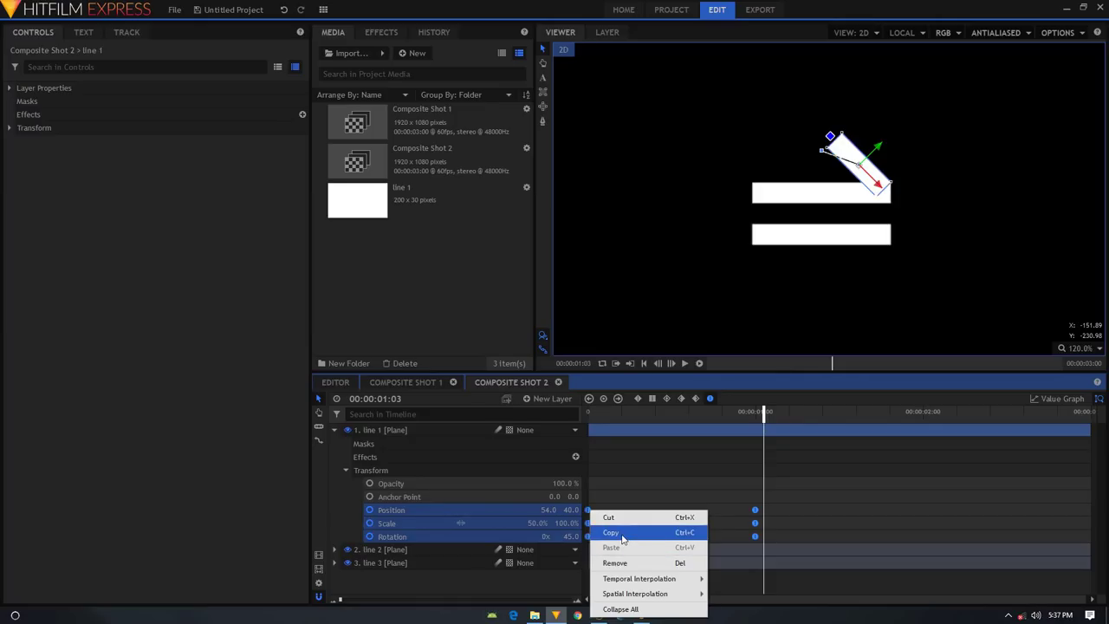
pyautogui.click(622, 528)
# - Reveal line 3's transform properties and paste the copied keyframes onto its position at 00:00:01:03
pyautogui.click(335, 562)
pyautogui.scroll(-1, 467, 562)
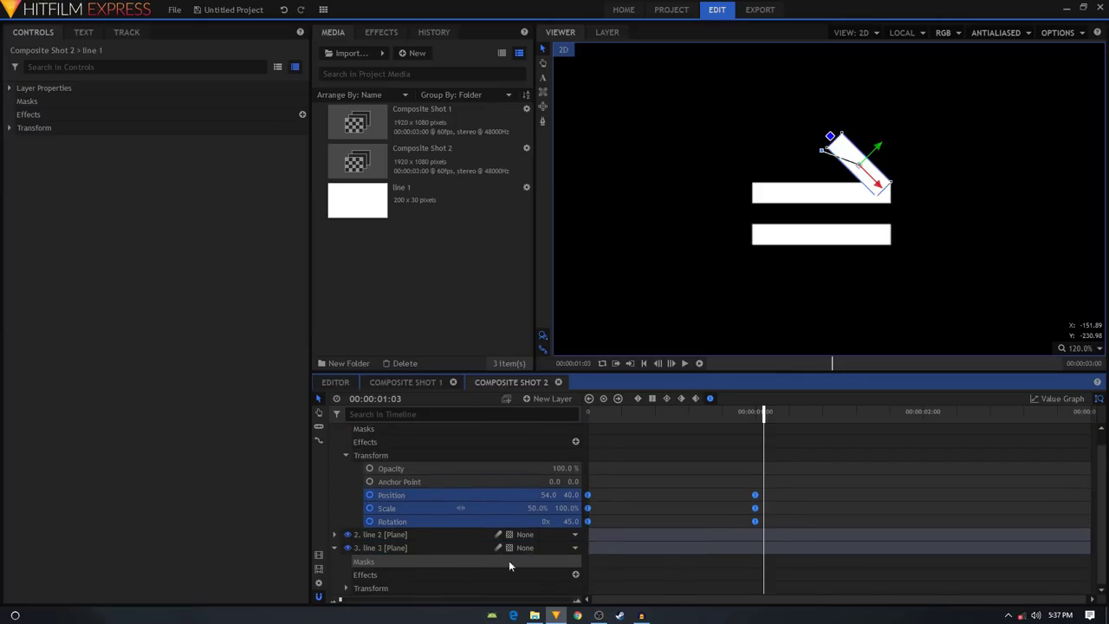
pyautogui.click(761, 567)
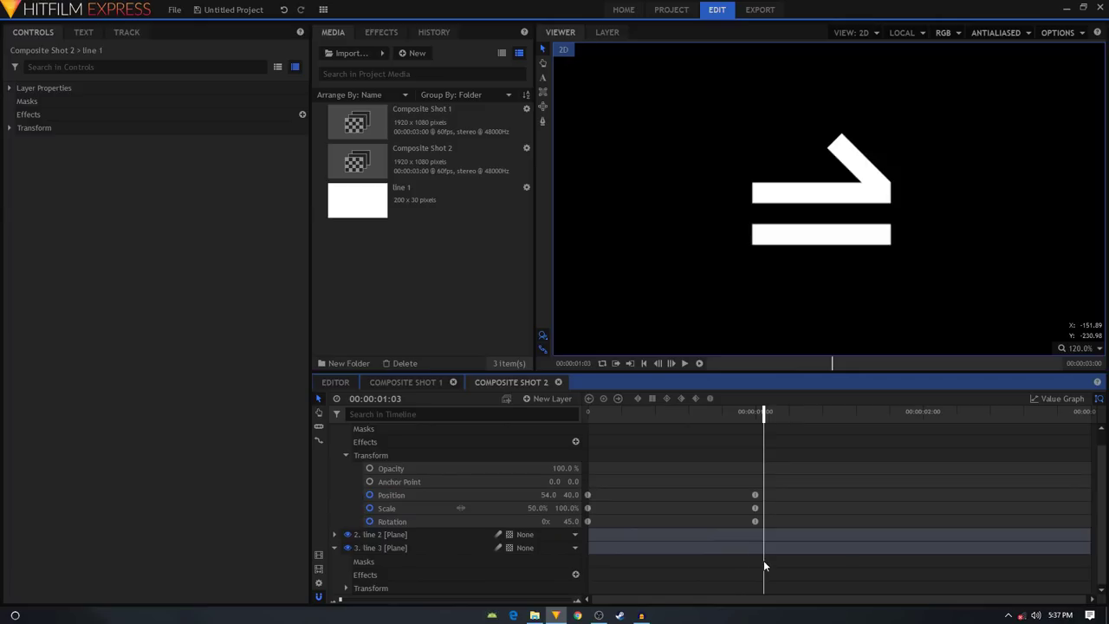
pyautogui.rightClick(763, 565)
pyautogui.click(349, 578)
pyautogui.scroll(-3, 483, 569)
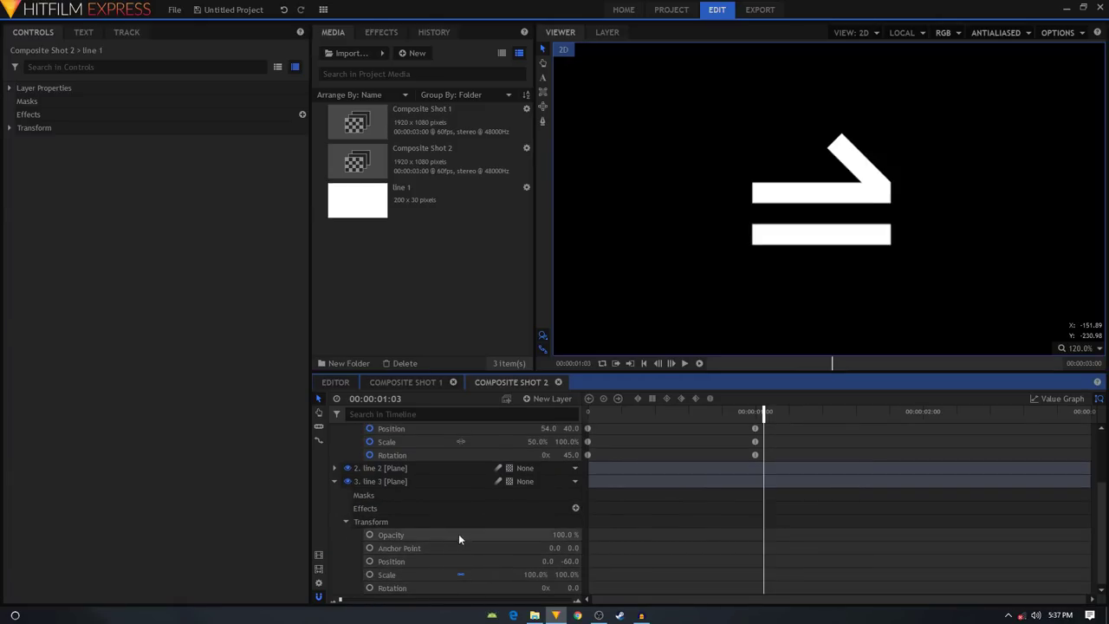
pyautogui.click(527, 520)
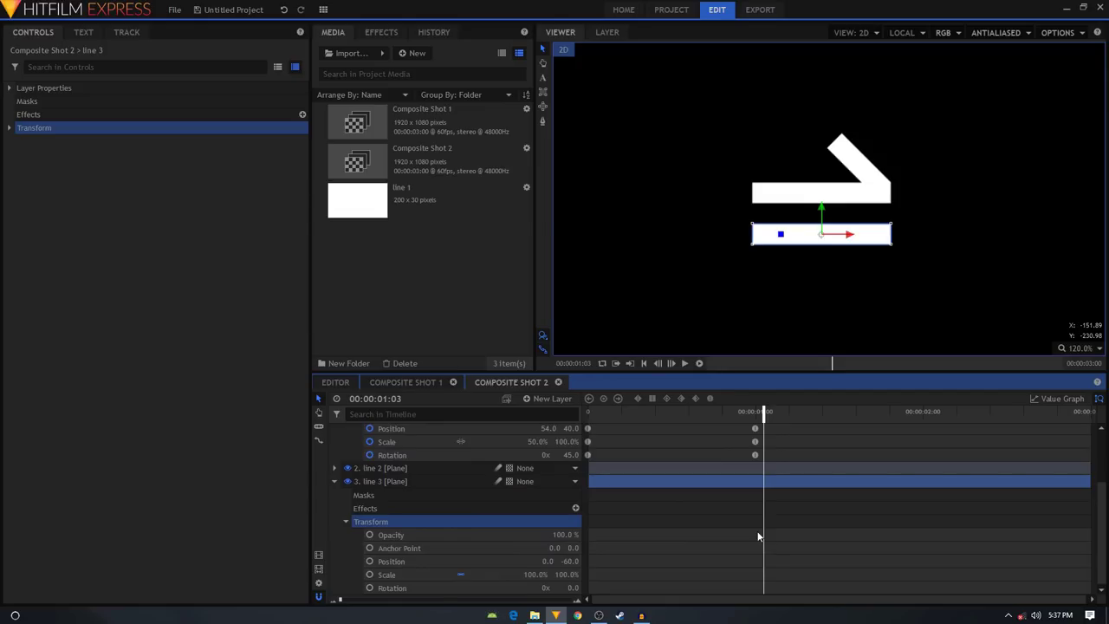
pyautogui.click(449, 560)
pyautogui.hotkey('ctrl', 'v')
# - Copy line 1's two scale keyframes and paste them onto line 3's scale at 00:00:01:03
pyautogui.click(507, 574)
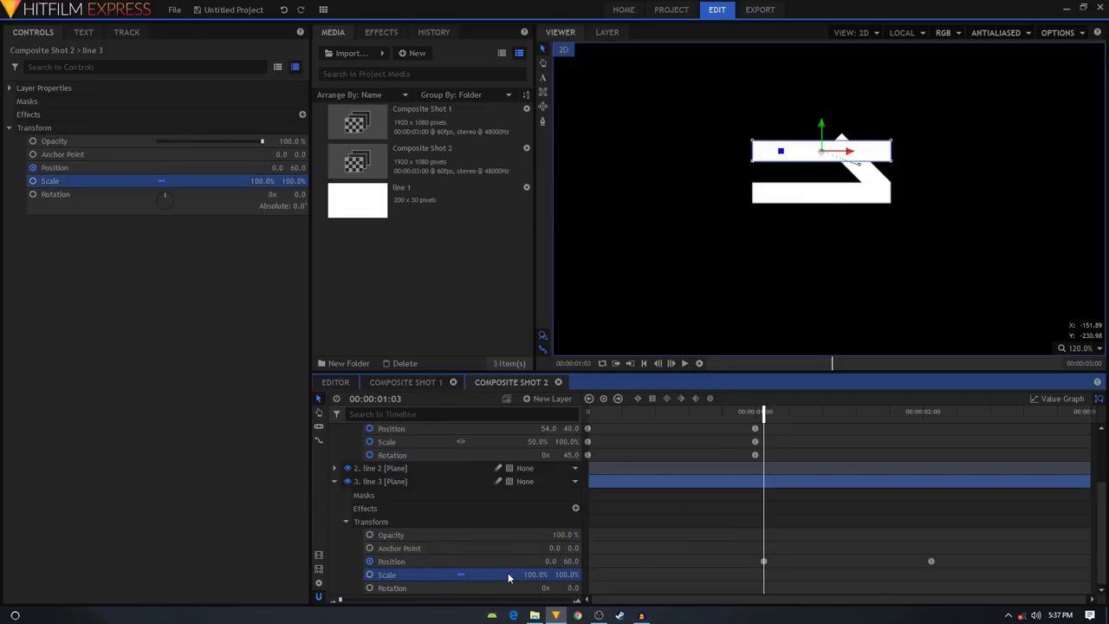
pyautogui.scroll(3, 715, 539)
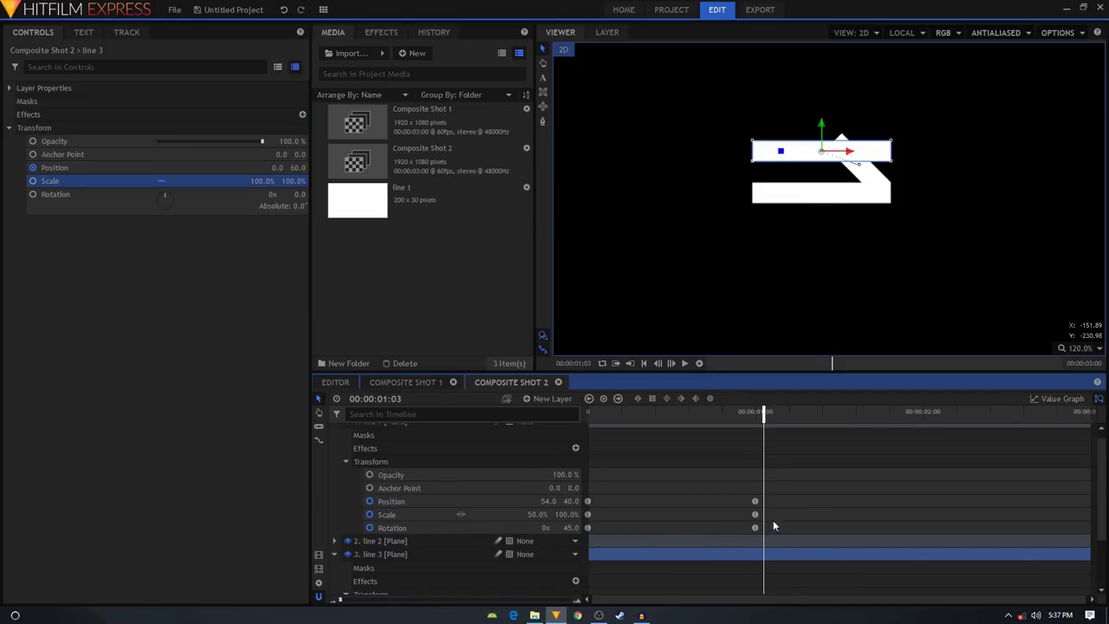
pyautogui.click(735, 516)
pyautogui.moveTo(734, 519); pyautogui.dragTo(587, 515)
pyautogui.rightClick(588, 515)
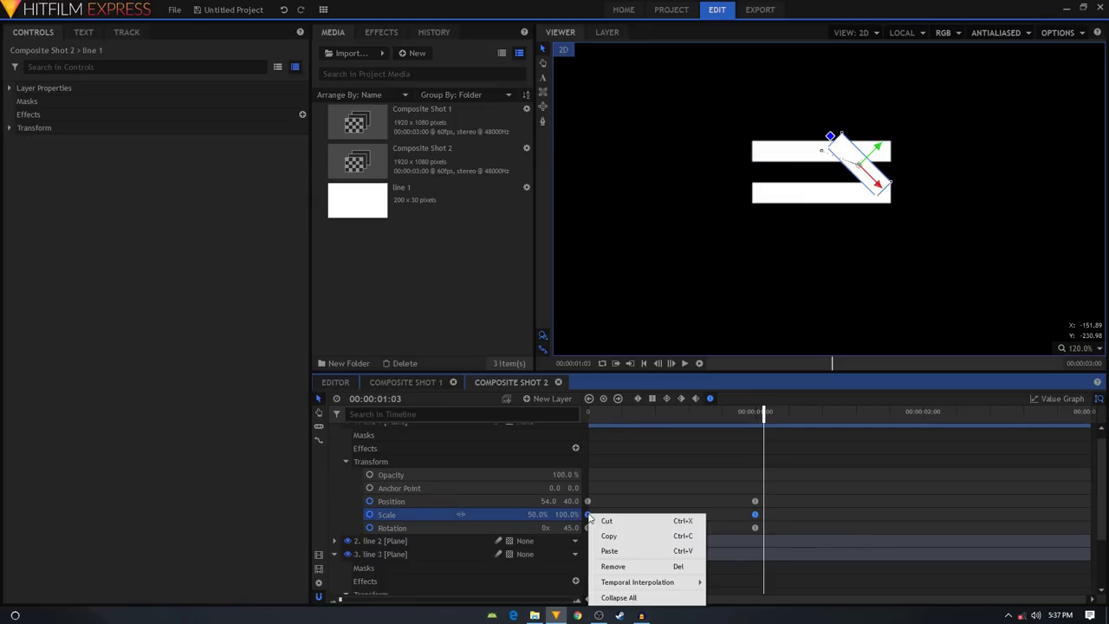
pyautogui.click(633, 537)
pyautogui.scroll(-2, 669, 551)
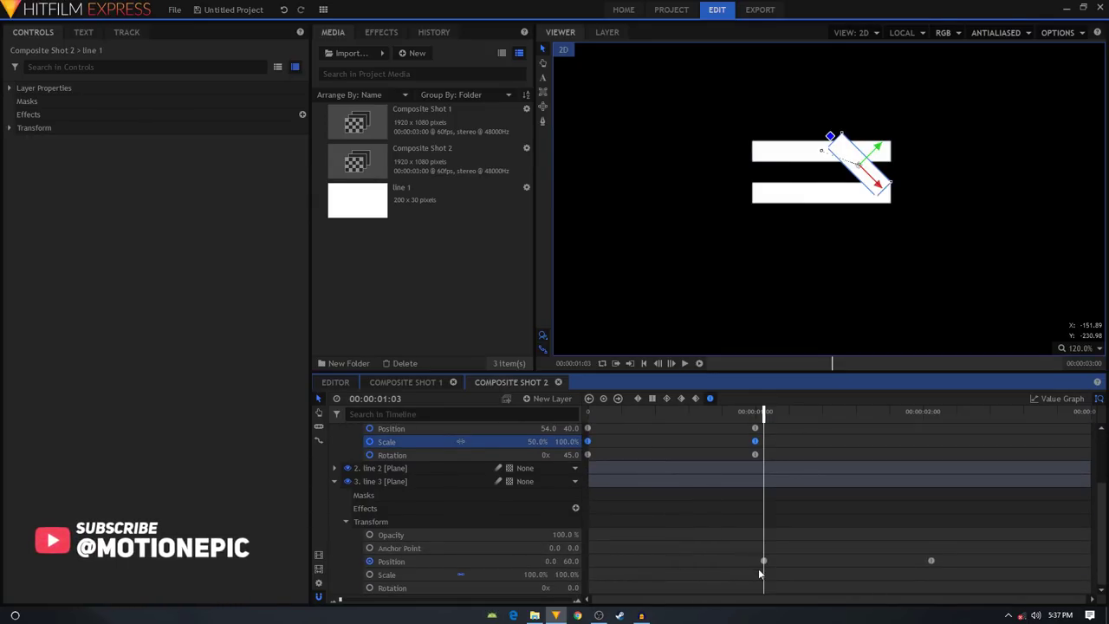
pyautogui.click(503, 571)
pyautogui.rightClick(504, 572)
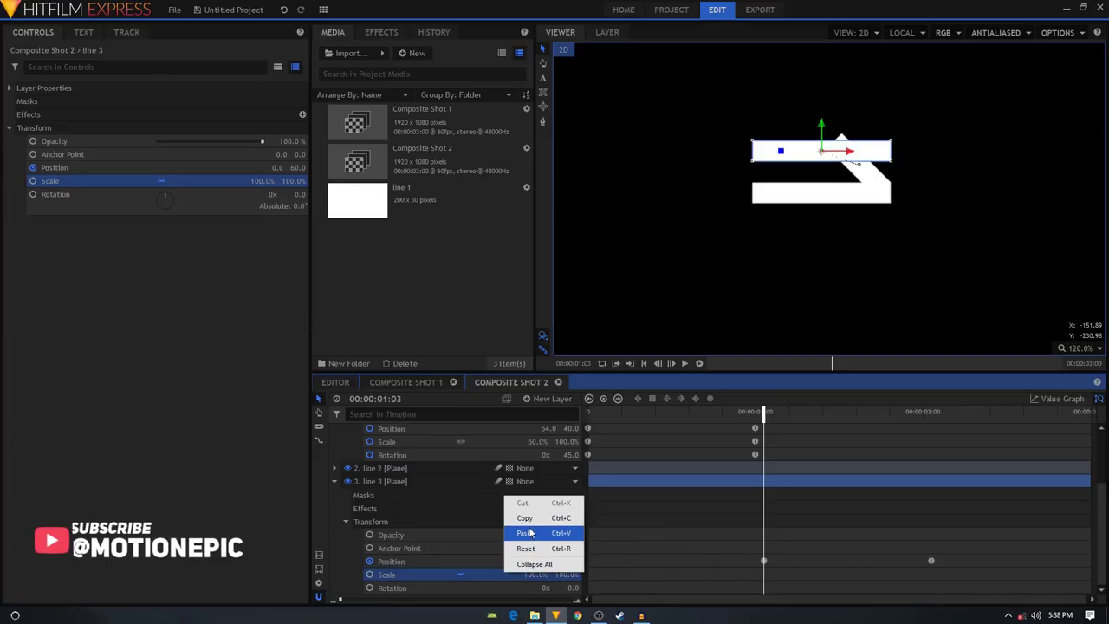
pyautogui.click(524, 532)
# - Copy line 1's two rotation keyframes and paste them onto line 3's rotation at 00:00:01:03
pyautogui.scroll(1, 672, 525)
pyautogui.moveTo(768, 476); pyautogui.dragTo(604, 476)
pyautogui.rightClick(587, 469)
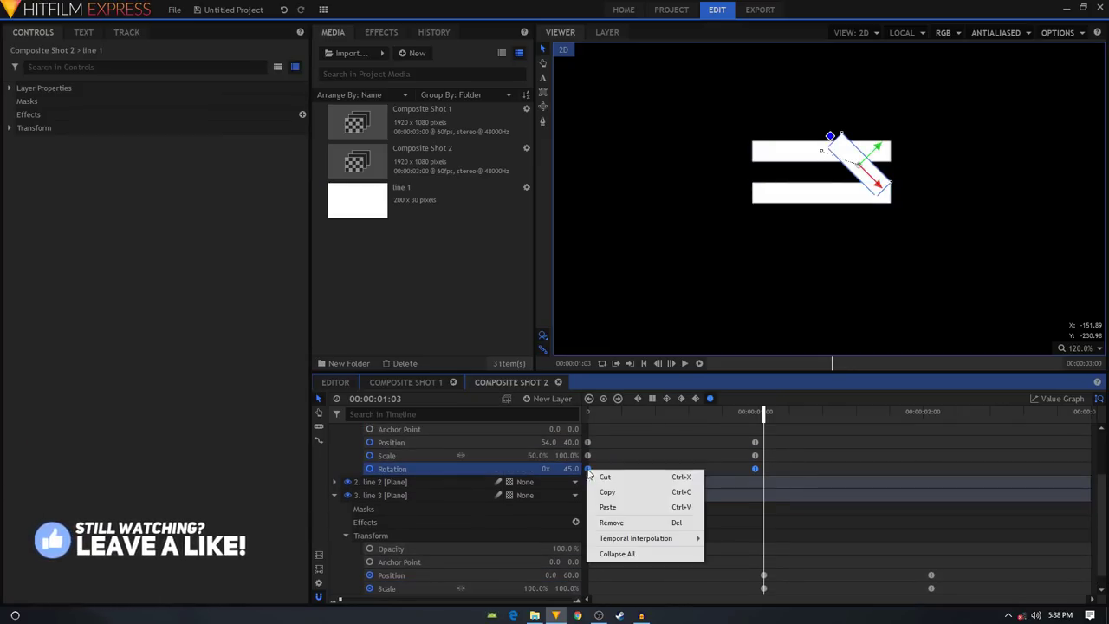
pyautogui.click(636, 494)
pyautogui.scroll(-1, 511, 574)
pyautogui.click(477, 587)
pyautogui.hotkey('ctrl', 'v')
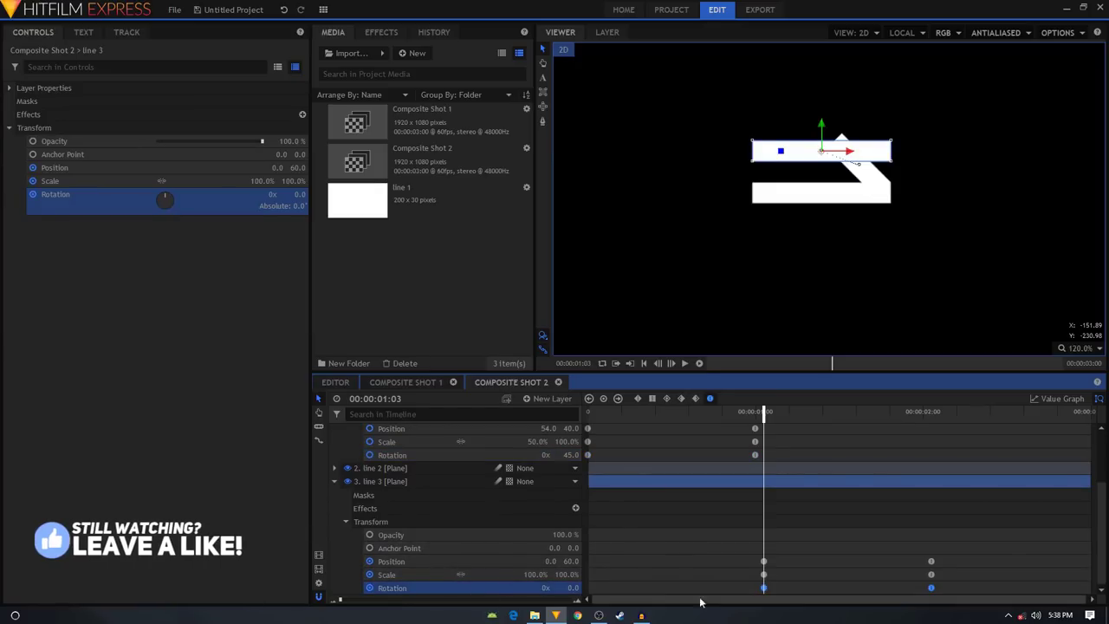
# - Shift line 3's position, scale and rotation keyframes to begin at 00:00:00:00 and set its starting Y position to -60
pyautogui.moveTo(946, 561); pyautogui.dragTo(577, 562)
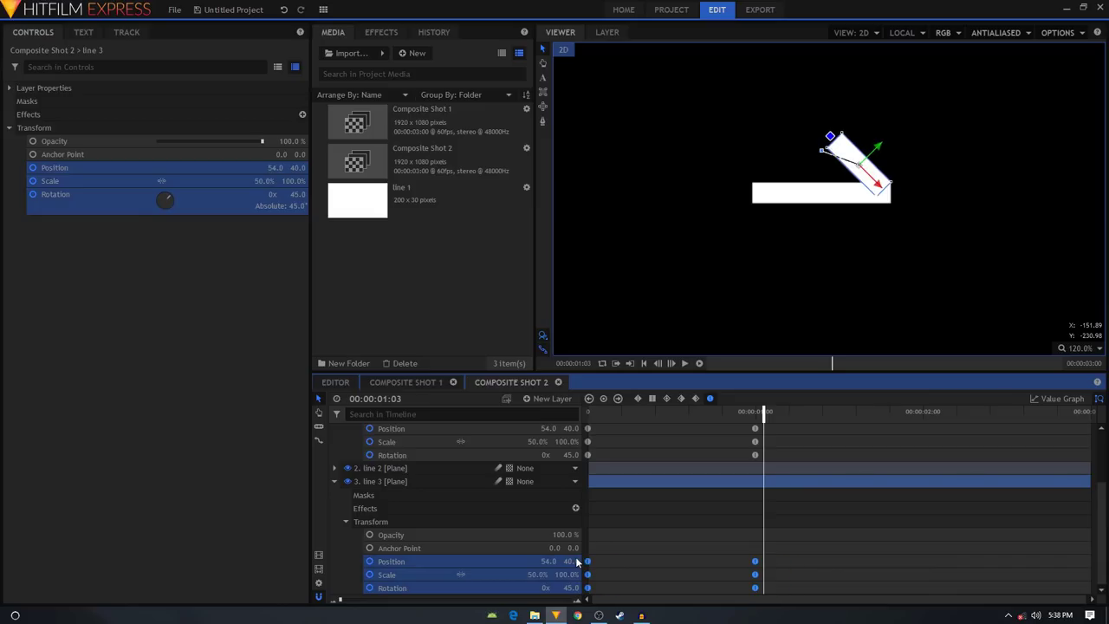
pyautogui.click(590, 412)
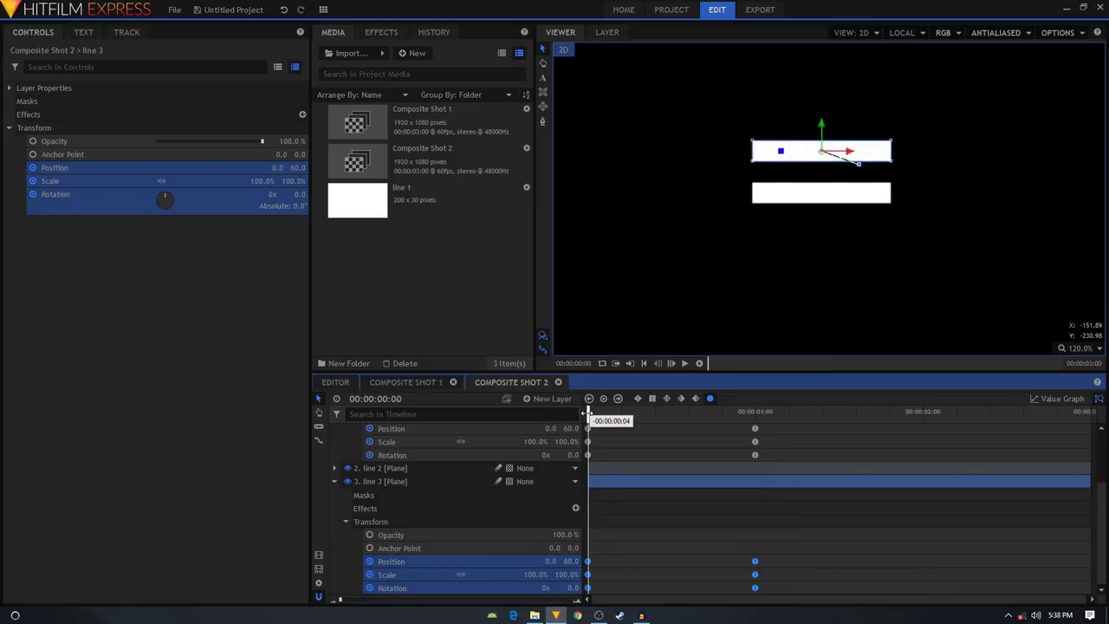
pyautogui.click(571, 561)
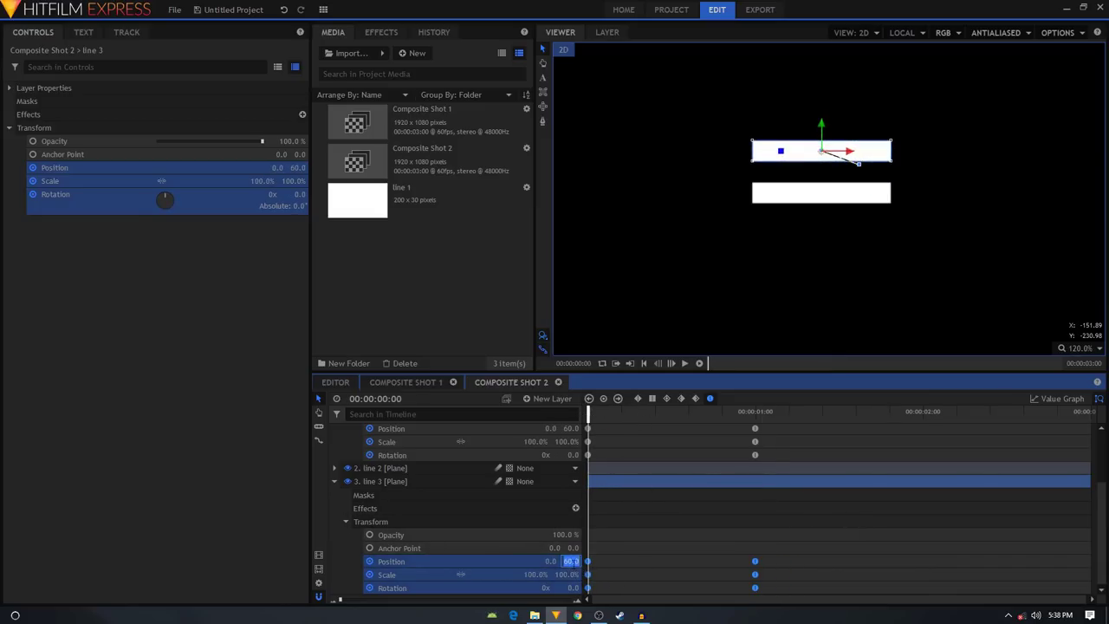
pyautogui.click(565, 561)
pyautogui.write('-')
pyautogui.press('Return')
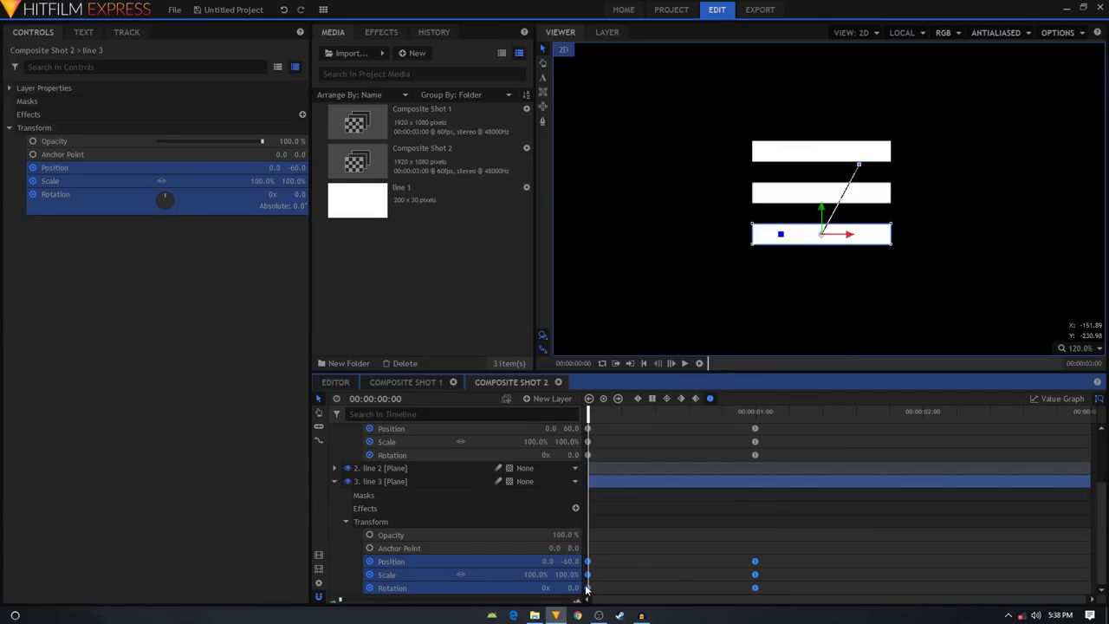
# - Set line 3's rotation at 00:00:01:00 to -45°
pyautogui.click(755, 561)
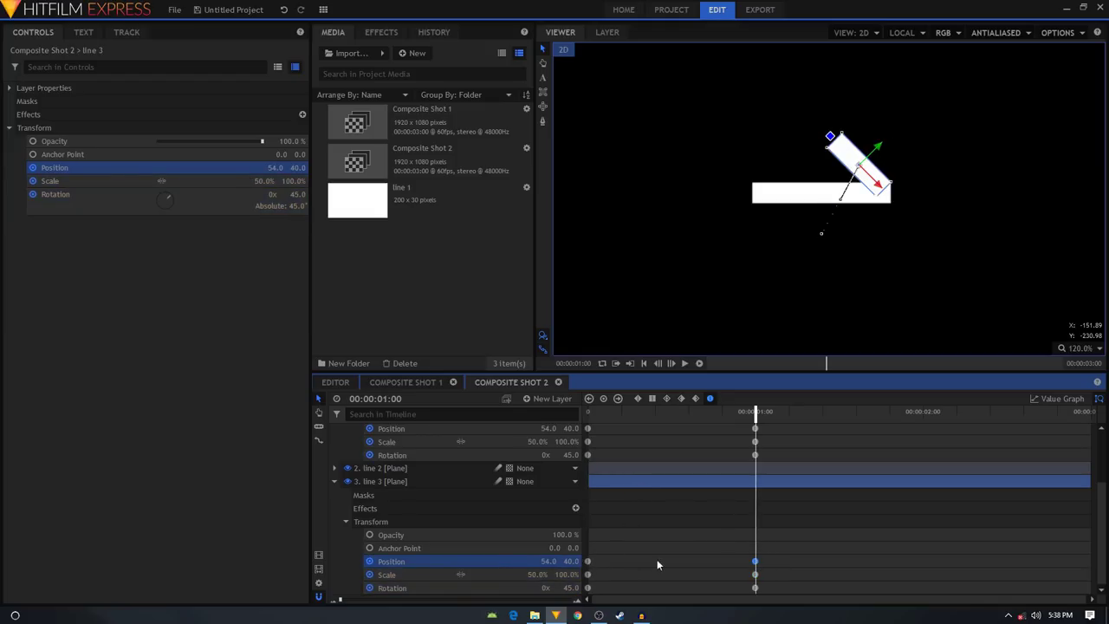
pyautogui.click(570, 588)
pyautogui.click(565, 588)
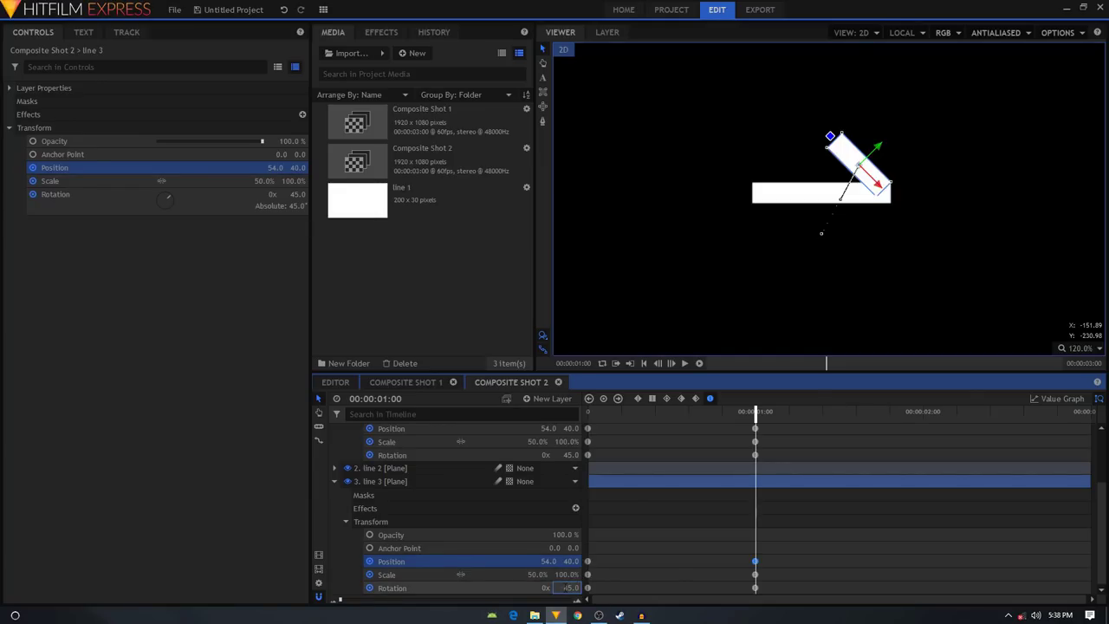
pyautogui.write('-')
pyautogui.press('Return')
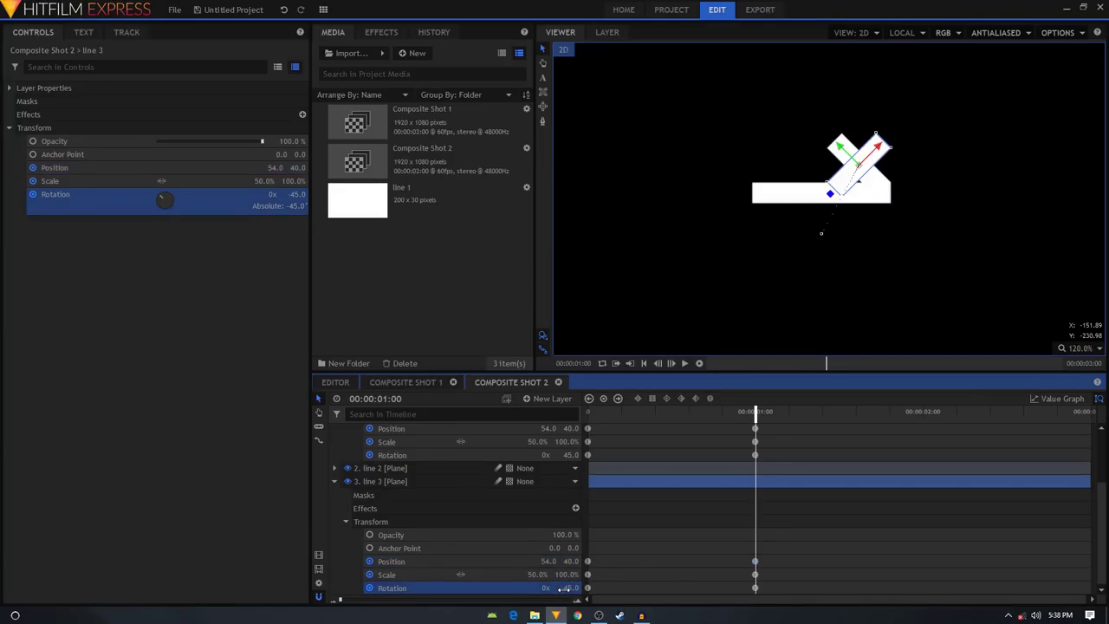
# - Set line 3's Y position at the 00:00:01:00 keyframe to -40
pyautogui.click(754, 561)
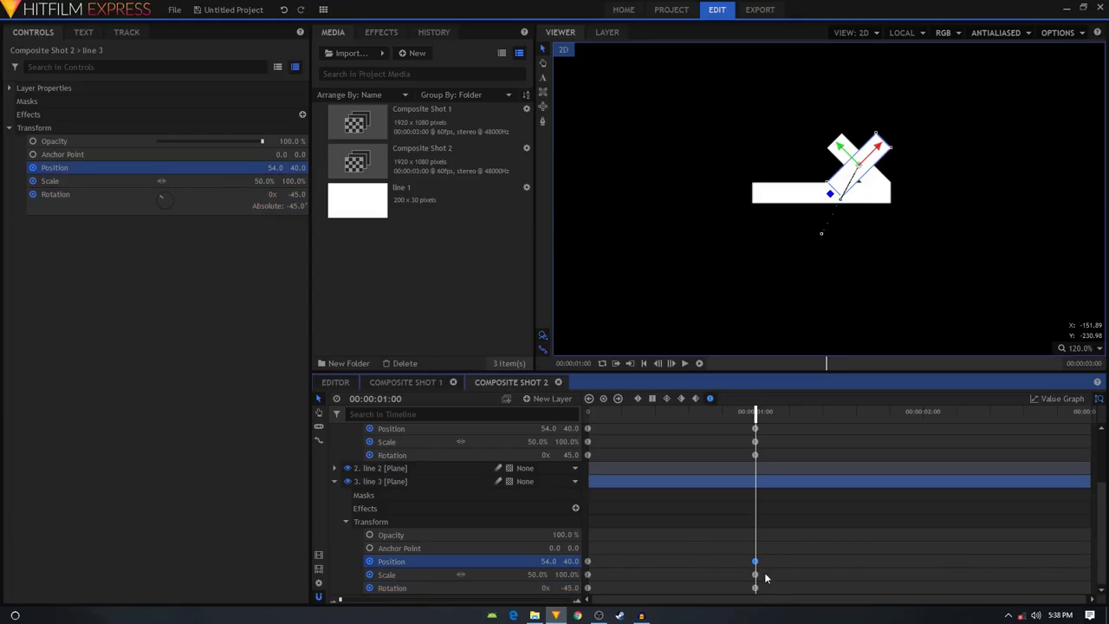
pyautogui.scroll(1, 745, 519)
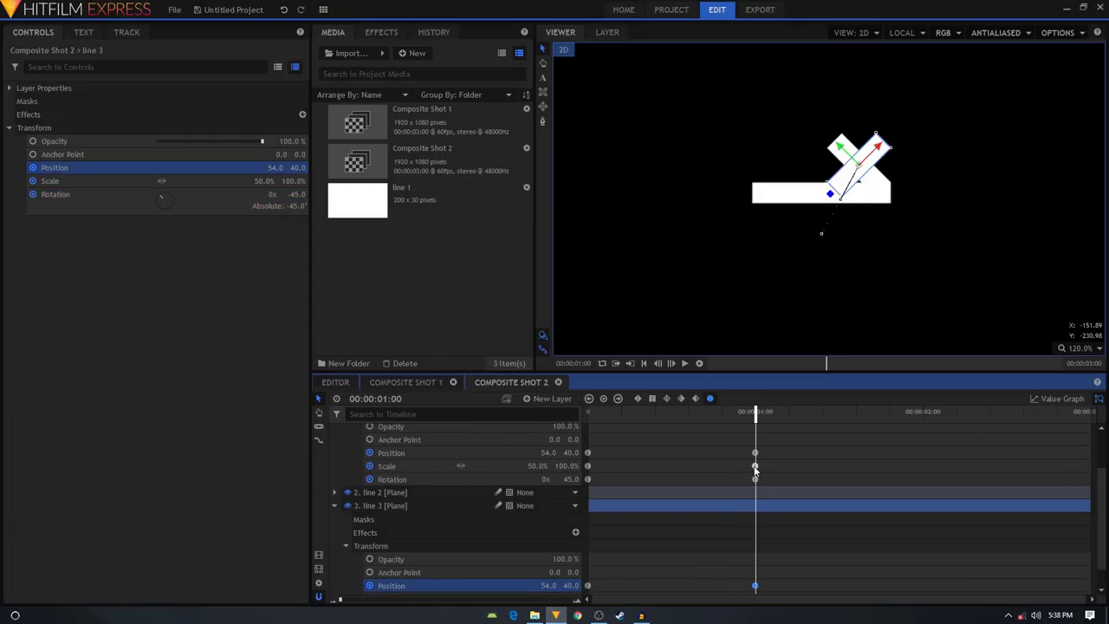
pyautogui.click(754, 466)
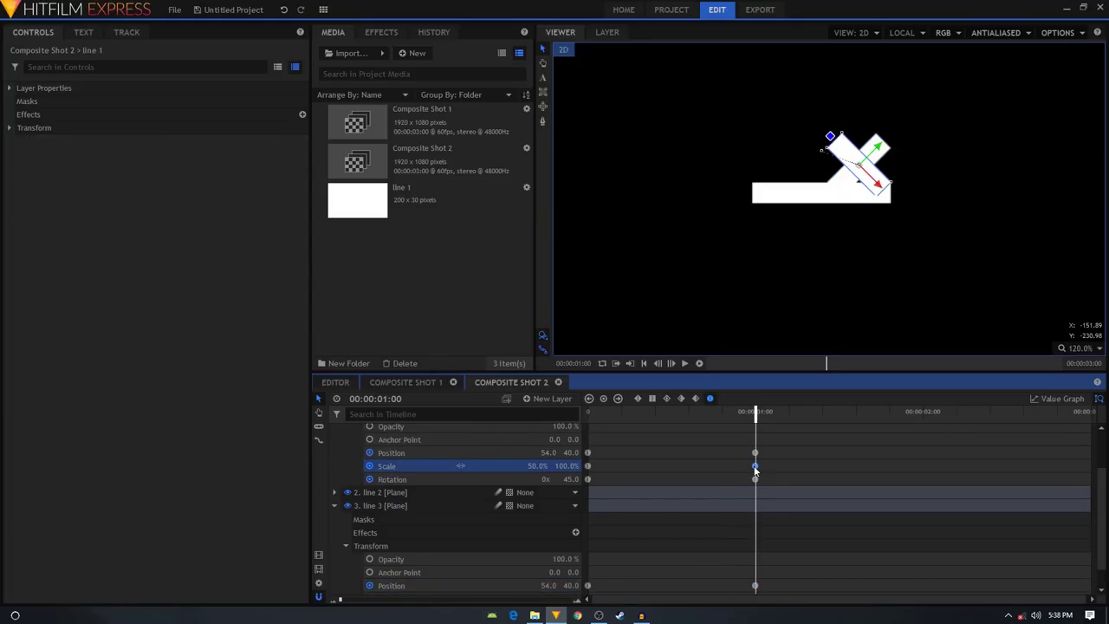
pyautogui.scroll(-1, 752, 582)
pyautogui.click(754, 574)
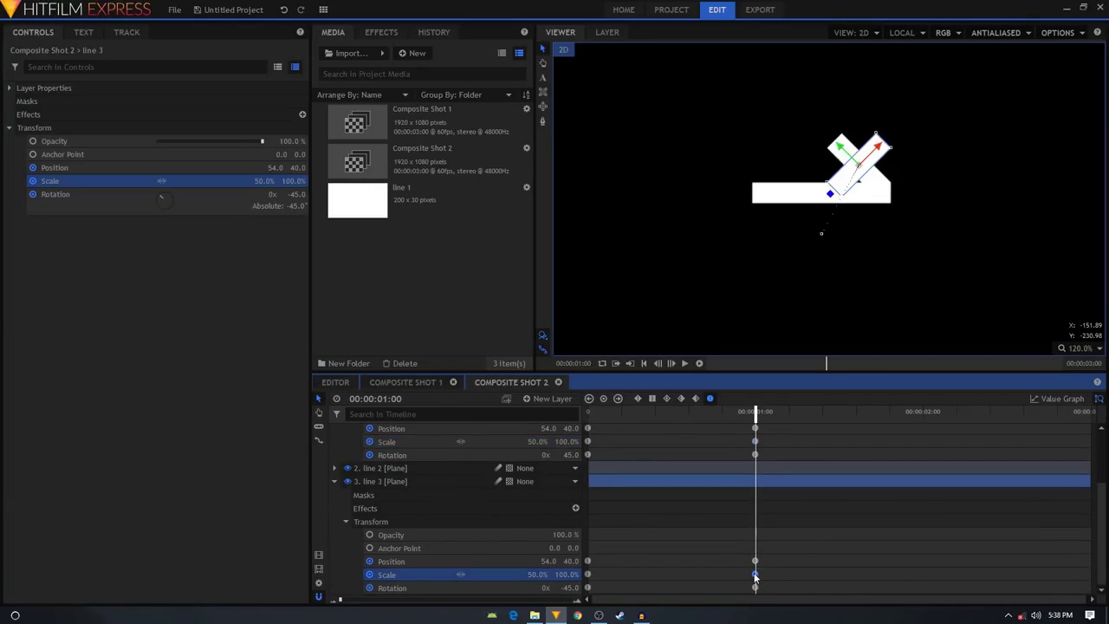
pyautogui.click(755, 562)
pyautogui.click(571, 561)
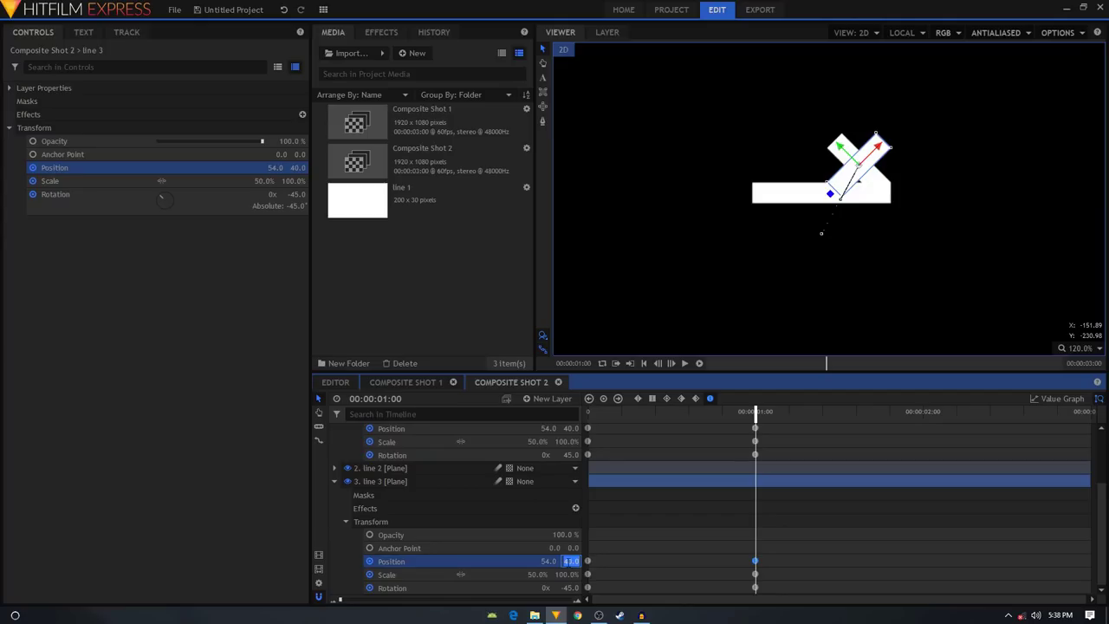
pyautogui.press('Home')
pyautogui.write('-')
pyautogui.press('Return')
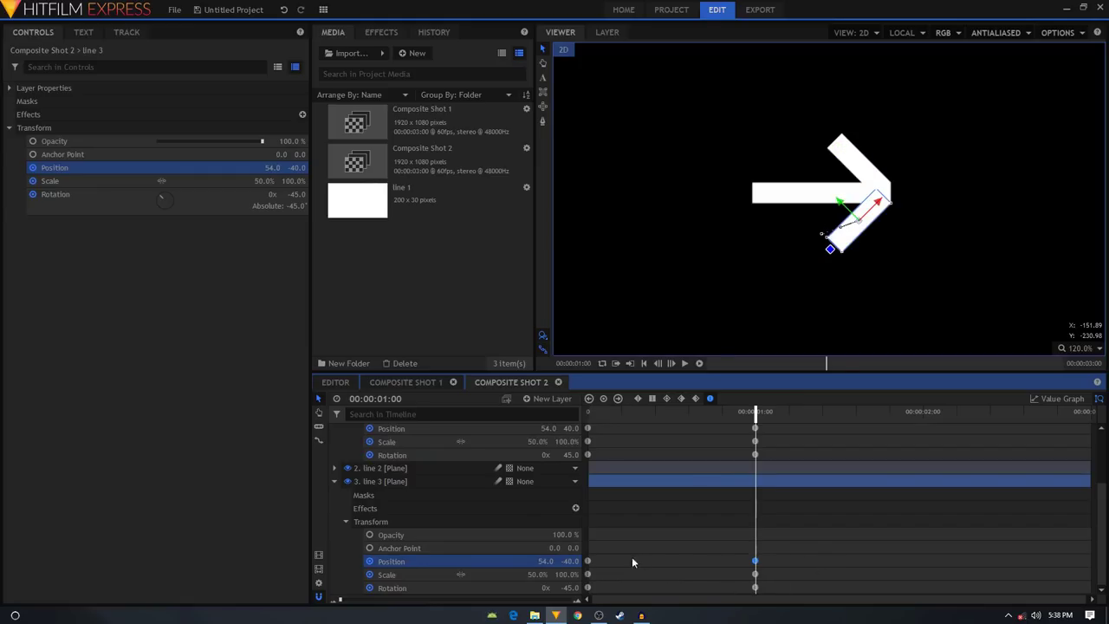
# - Collapse the line 1 and line 3 layers and play Composite Shot 2 from the start to examine the bars-to-arrow motion
pyautogui.click(334, 481)
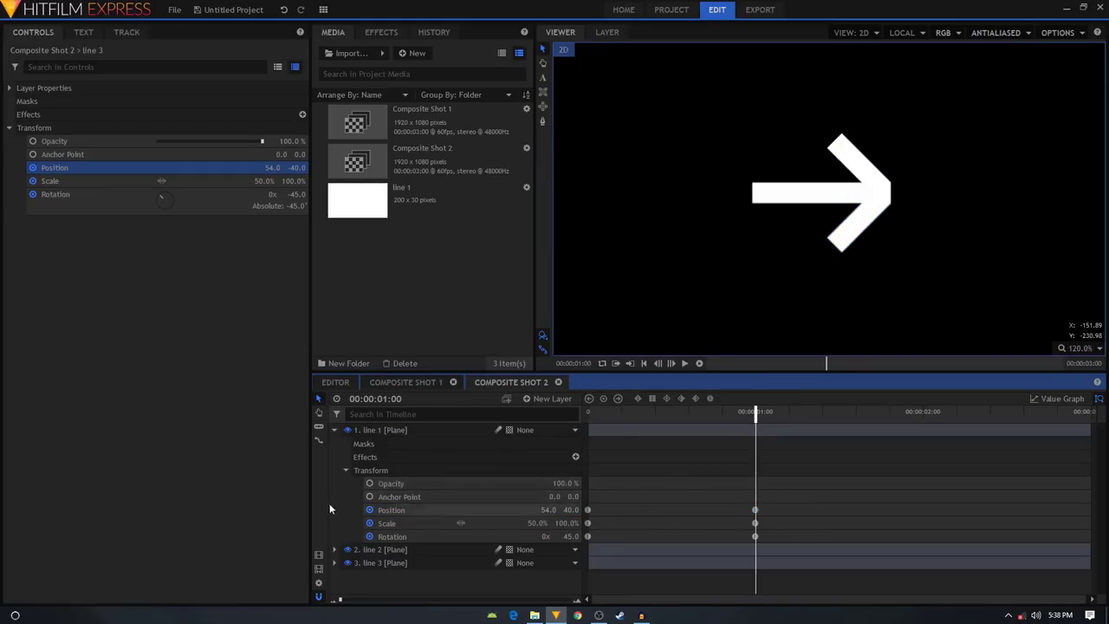
pyautogui.click(334, 431)
pyautogui.press('Home')
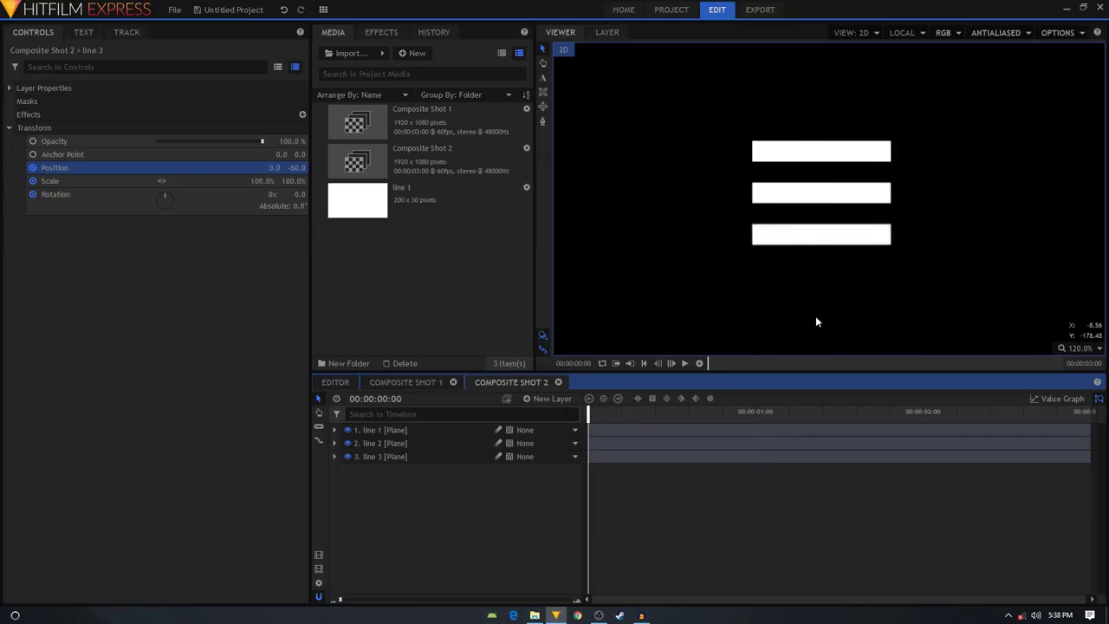
pyautogui.press('space')
pyautogui.press('Home')
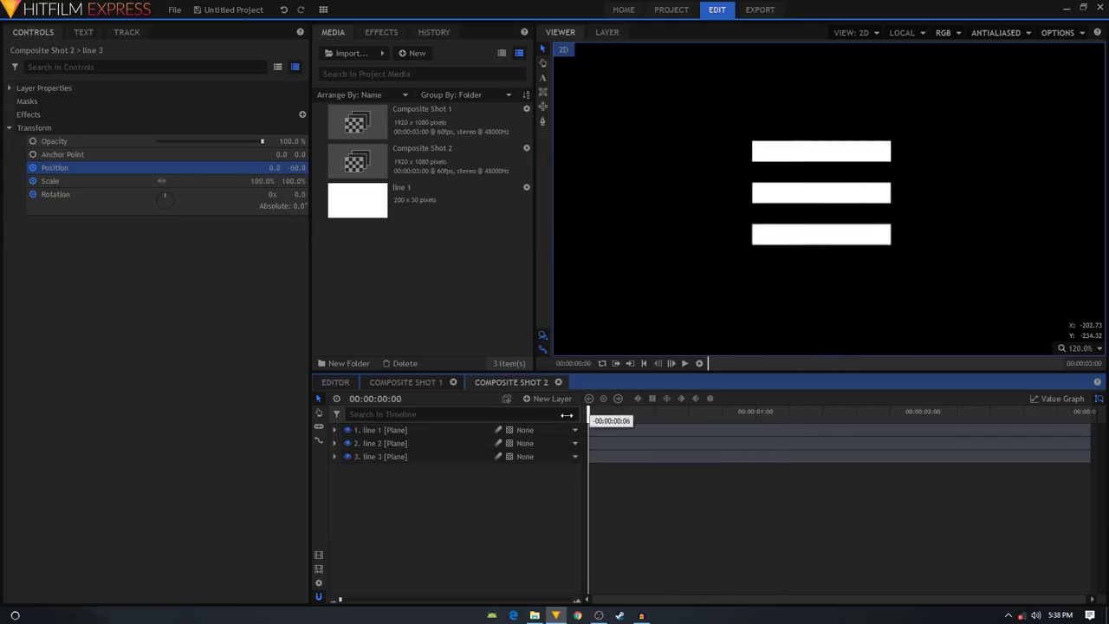
pyautogui.press('space')
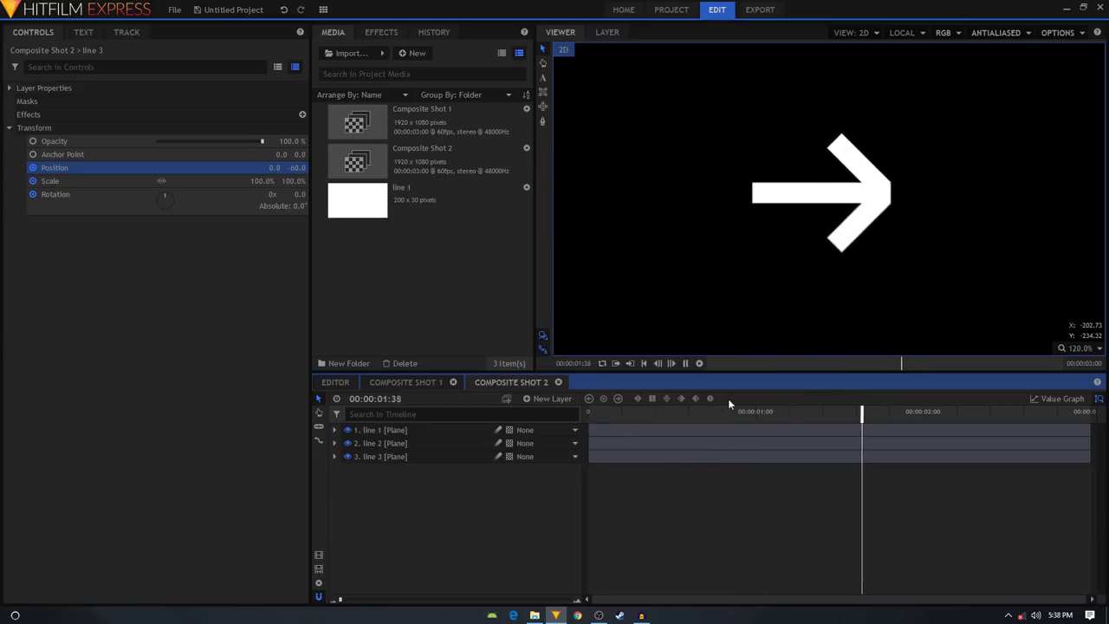
pyautogui.press('space')
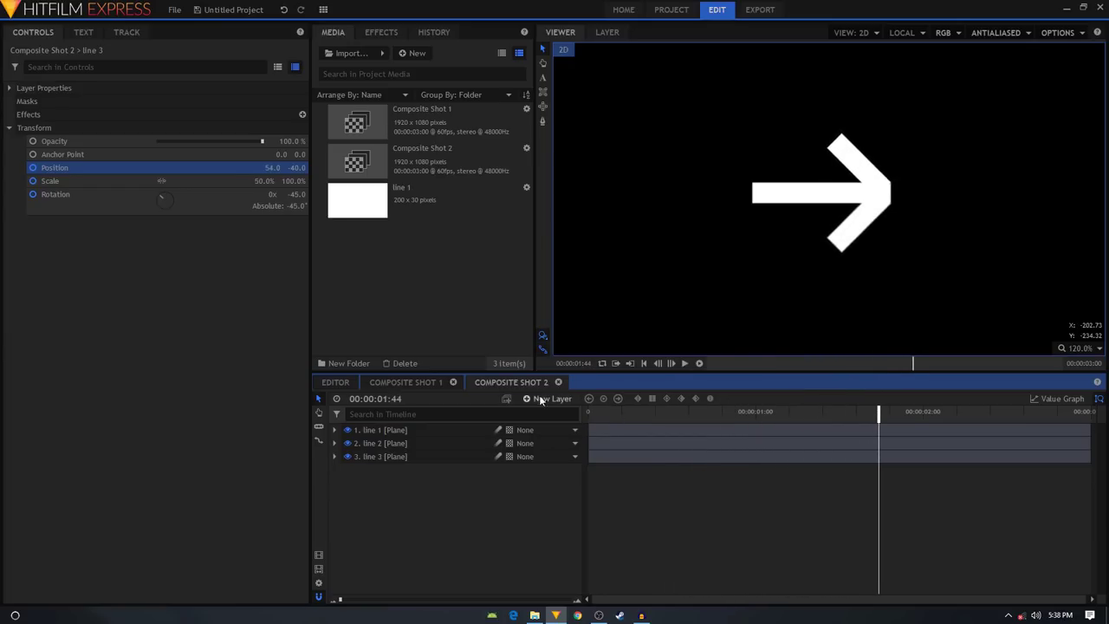
# - Open Composite Shot 1 and play and scrub through it to examine the nested arrow's rotation
pyautogui.click(410, 383)
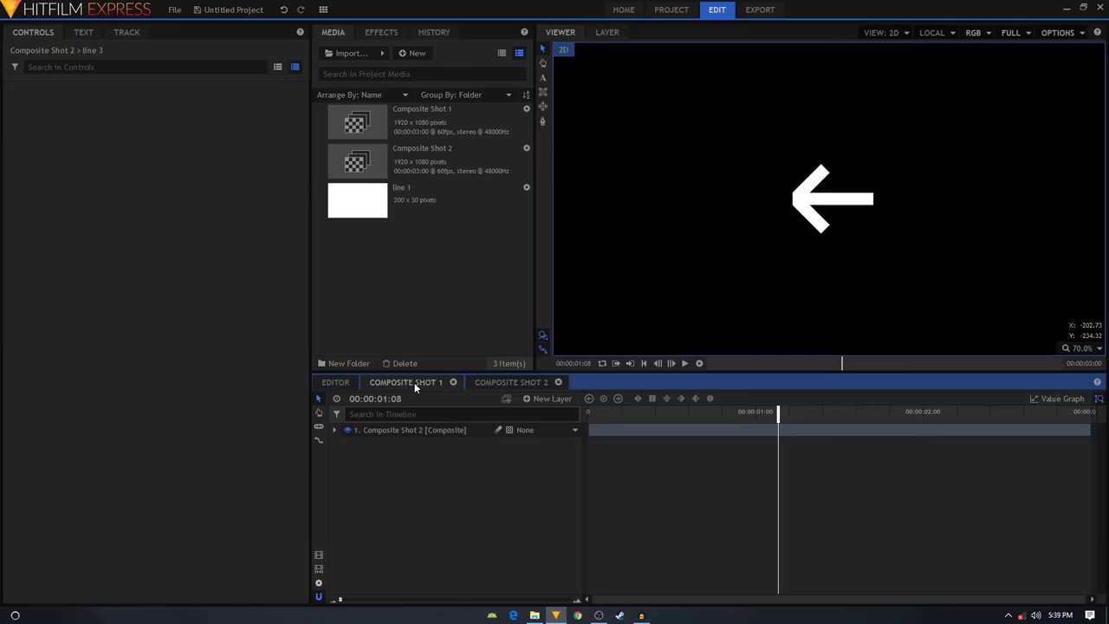
pyautogui.moveTo(616, 420); pyautogui.dragTo(573, 417)
pyautogui.press('space')
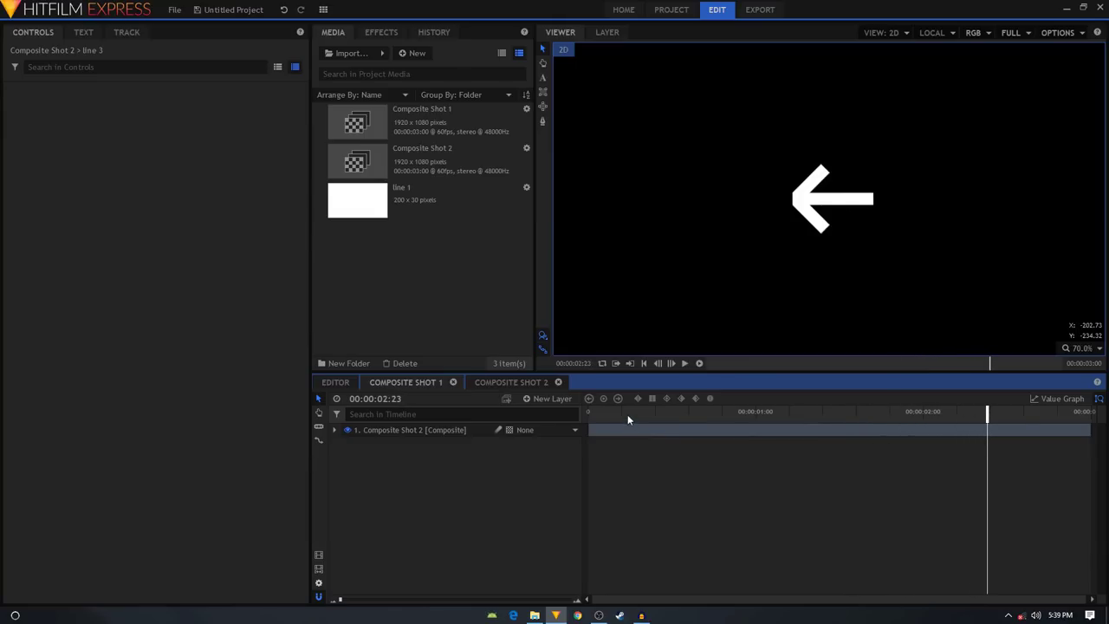
pyautogui.moveTo(627, 414); pyautogui.dragTo(589, 414)
pyautogui.press('space')
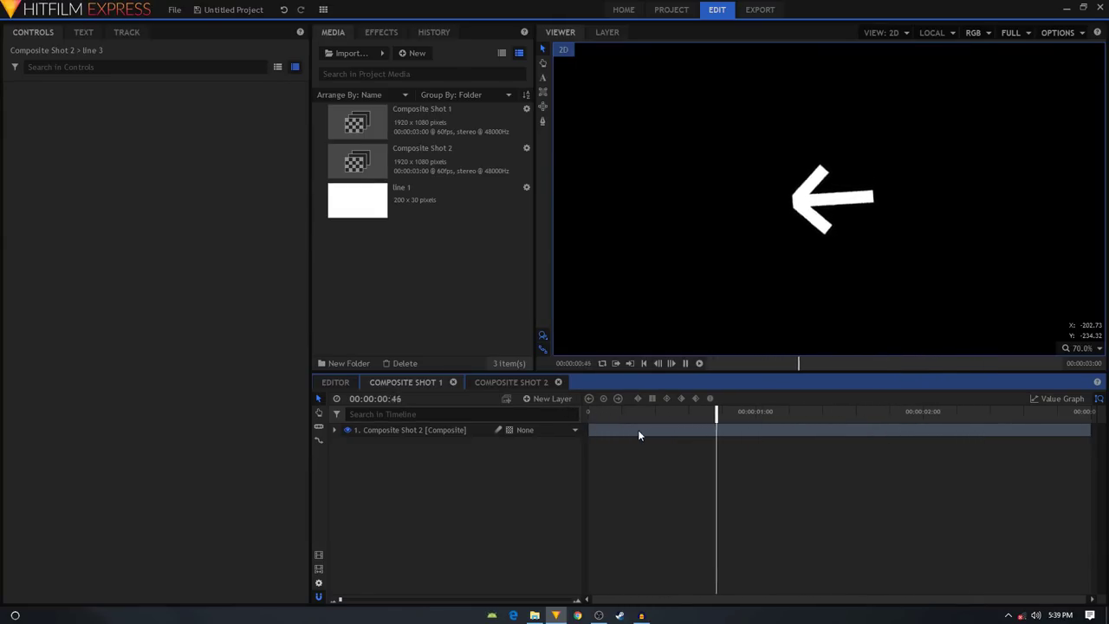
pyautogui.press('space')
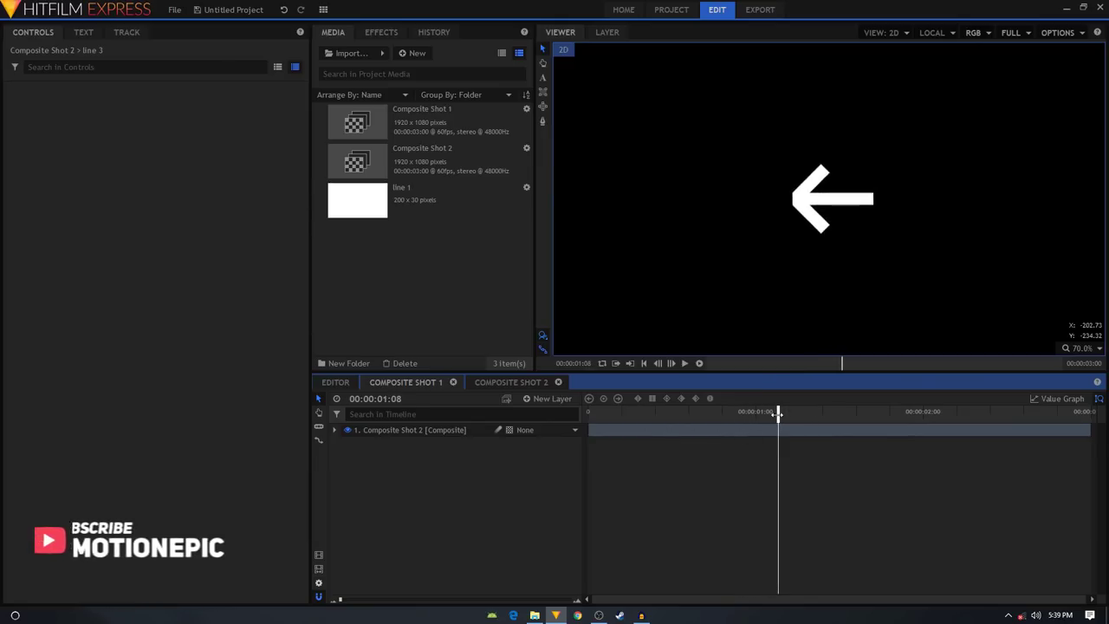
pyautogui.moveTo(777, 414); pyautogui.dragTo(589, 413)
pyautogui.moveTo(659, 414); pyautogui.dragTo(755, 414)
# - Reveal the Composite Shot 2 layer's transform and keyframe its rotation to one full turn (1x 0.0) at 00:00:02:00
pyautogui.click(335, 430)
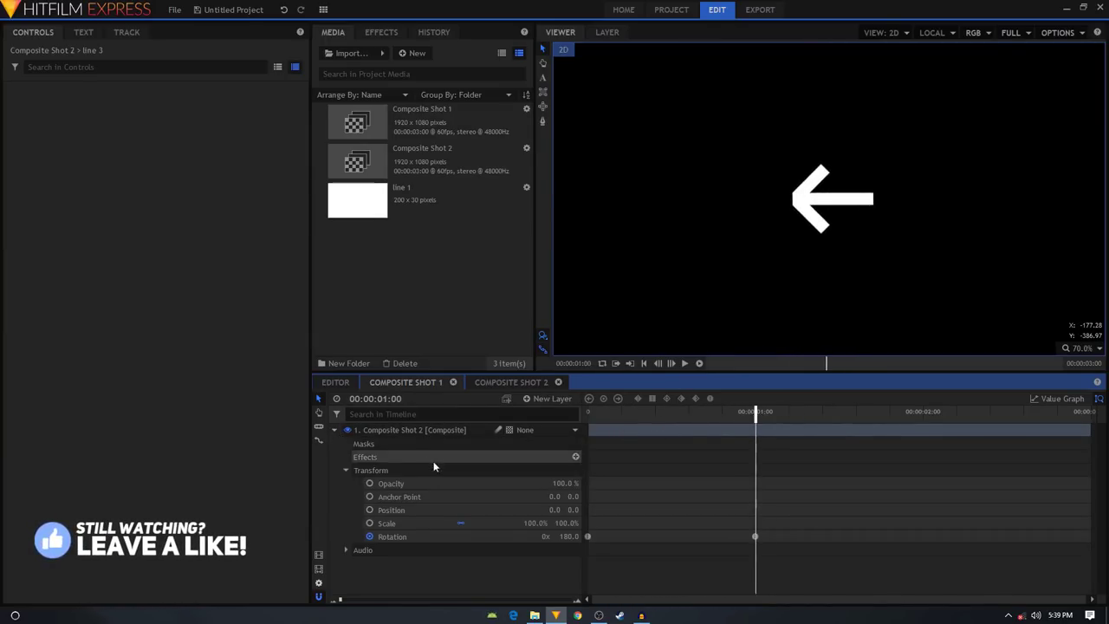
pyautogui.click(755, 537)
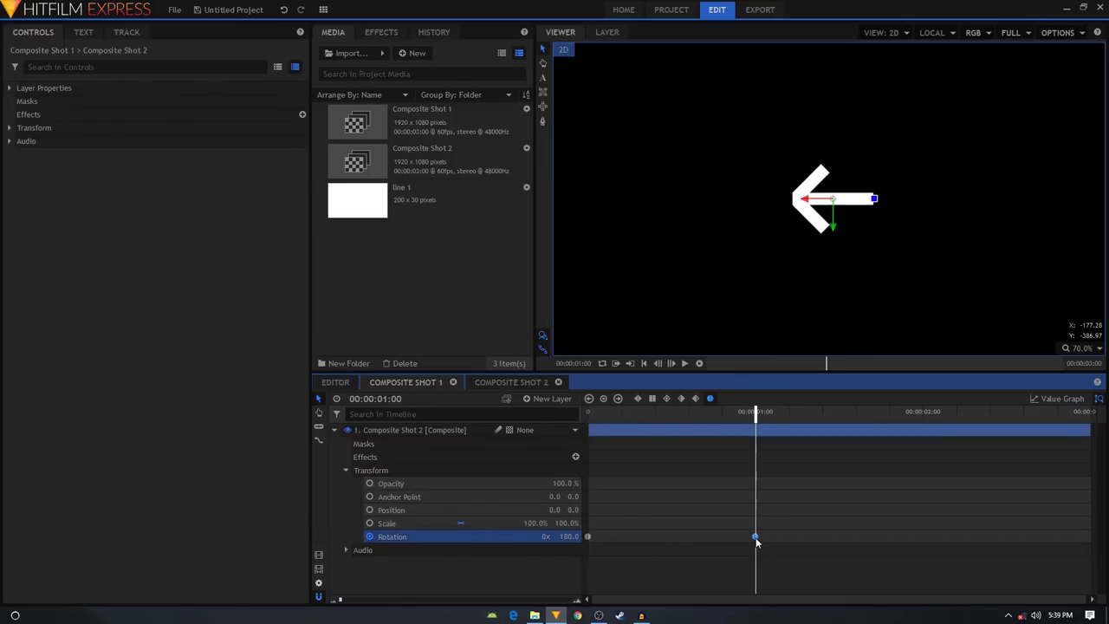
pyautogui.click(823, 414)
pyautogui.moveTo(825, 415); pyautogui.dragTo(923, 414)
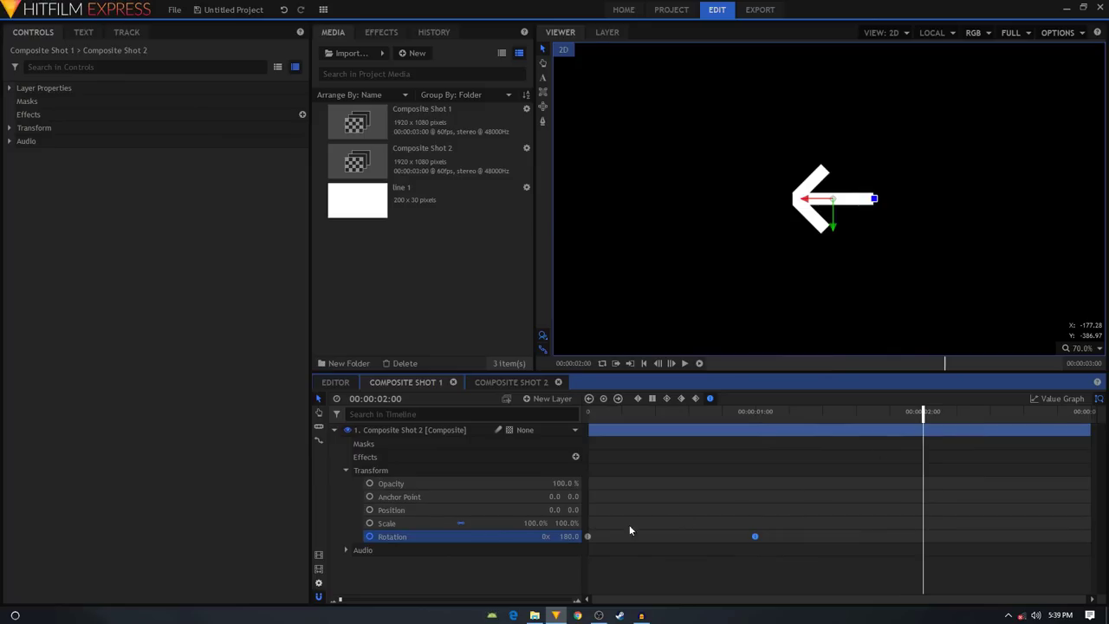
pyautogui.moveTo(567, 536); pyautogui.dragTo(681, 536)
pyautogui.click(568, 536)
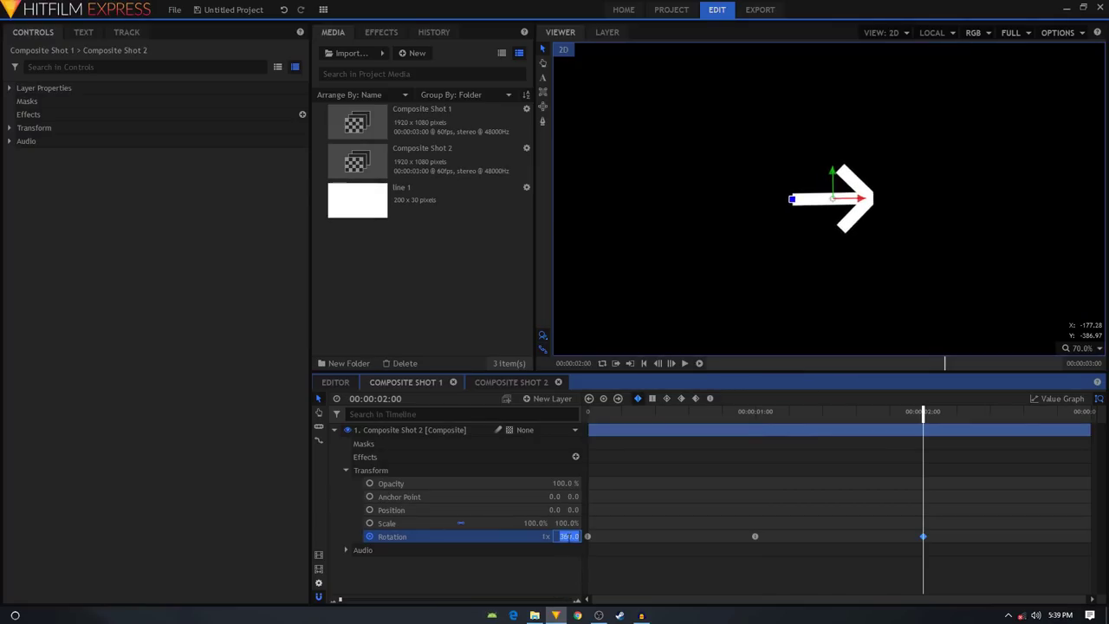
pyautogui.press('Return')
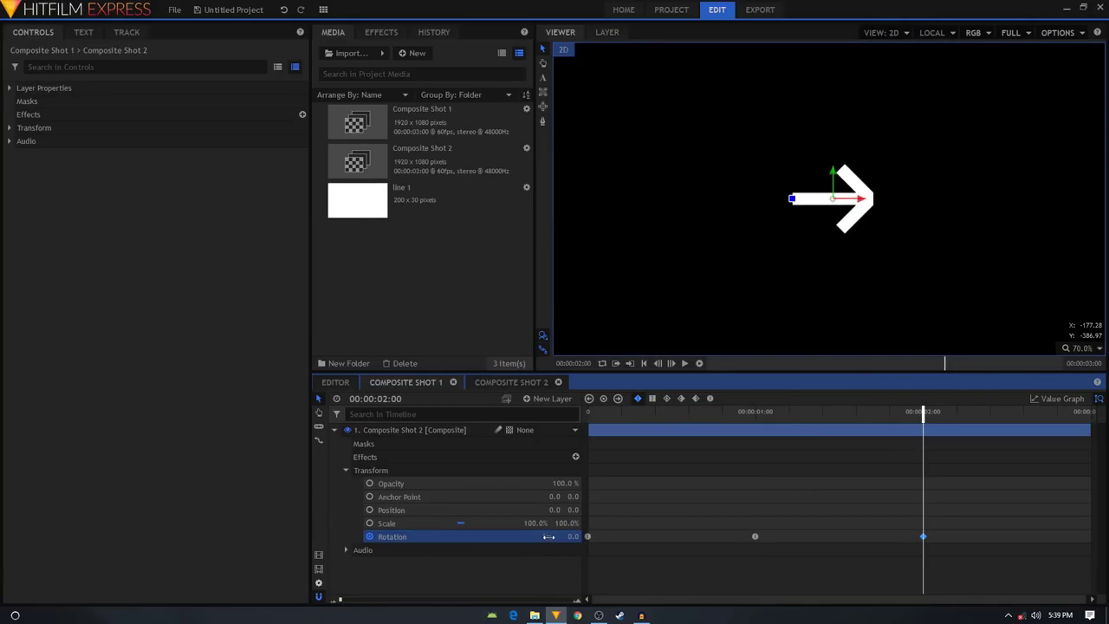
# - Smooth the interpolation of the 00:00:02:00 rotation keyframe and show the rotation curve in the value graph
pyautogui.moveTo(756, 416); pyautogui.dragTo(925, 414)
pyautogui.press('Left')
pyautogui.click(1053, 400)
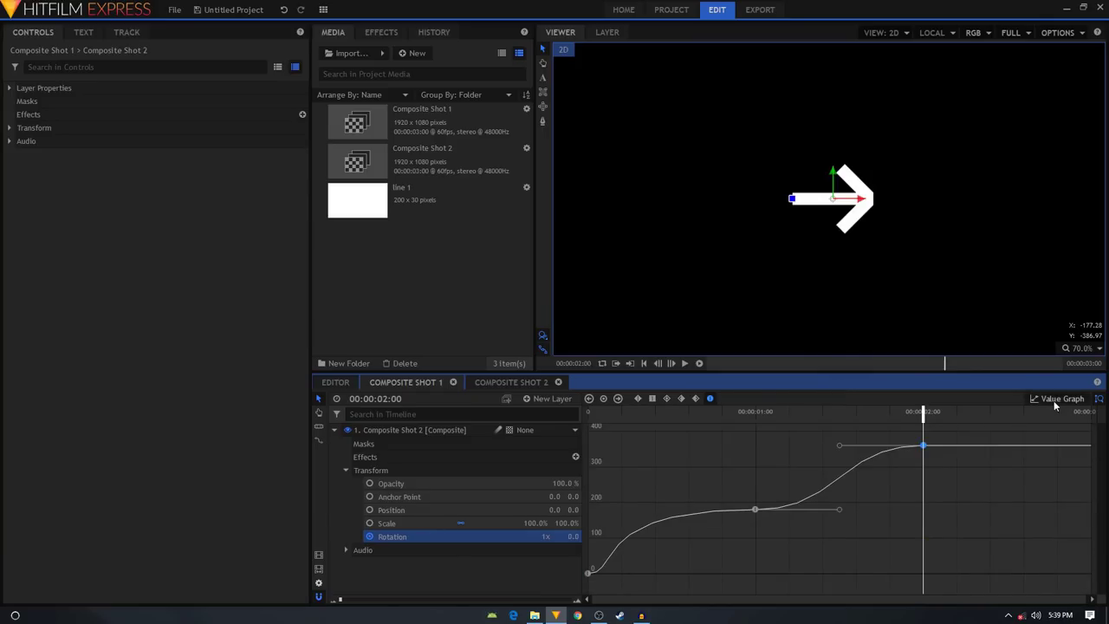
# - Try extending the 00:00:01:00 rotation keyframe's outgoing handle to 00:00:02:00 and shortening the final keyframe's incoming handle, play it back, and undo both handle changes
pyautogui.click(838, 512)
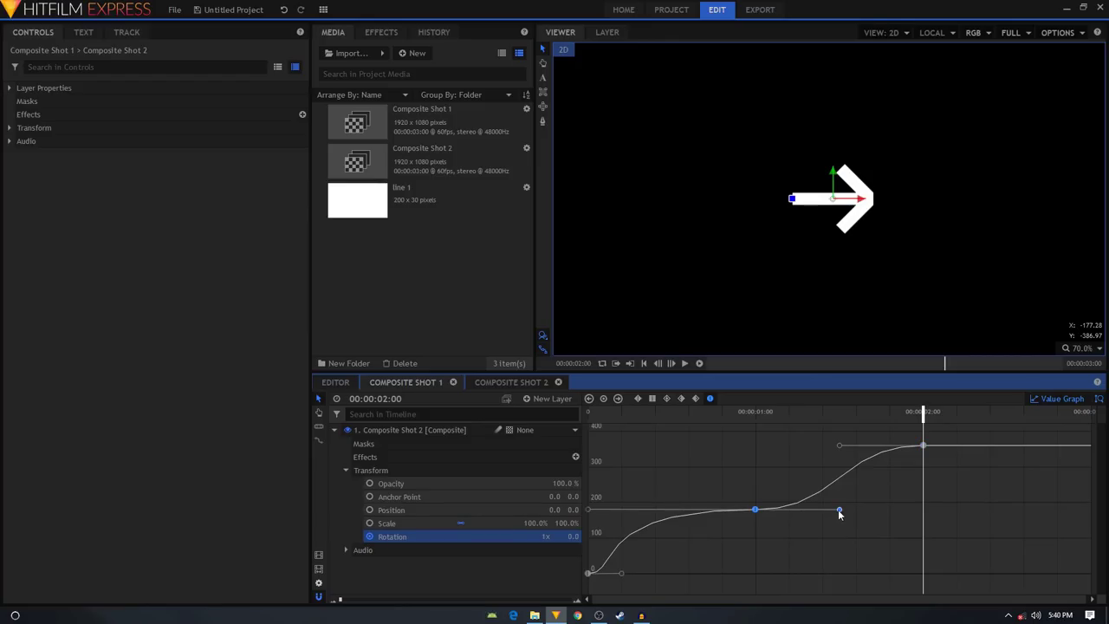
pyautogui.moveTo(839, 512); pyautogui.dragTo(926, 509)
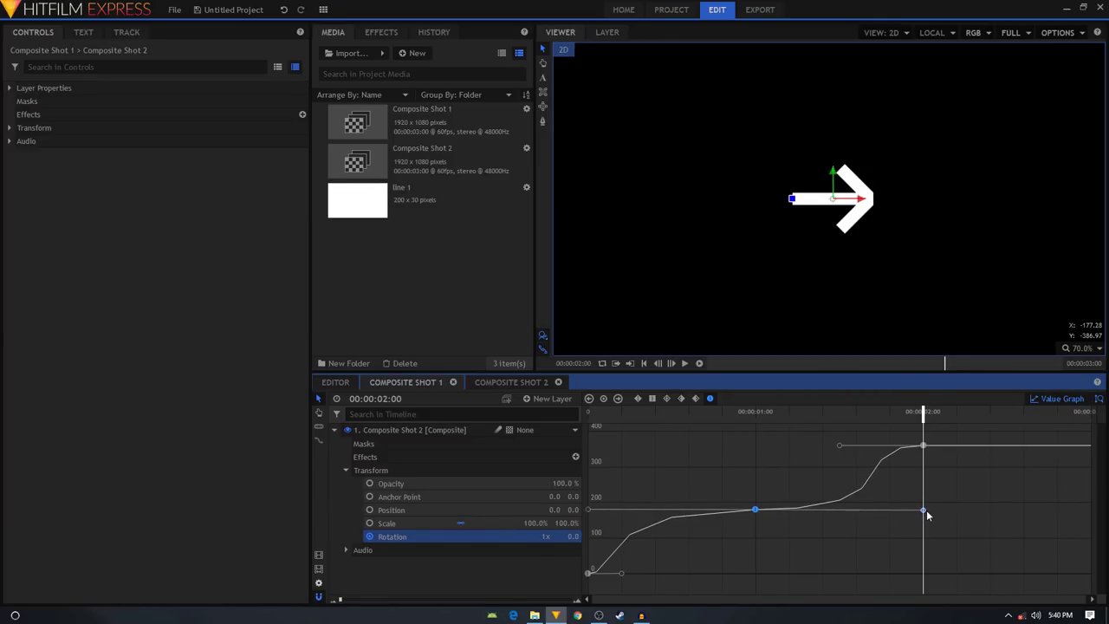
pyautogui.moveTo(842, 445); pyautogui.dragTo(890, 445)
pyautogui.click(591, 414)
pyautogui.press('space')
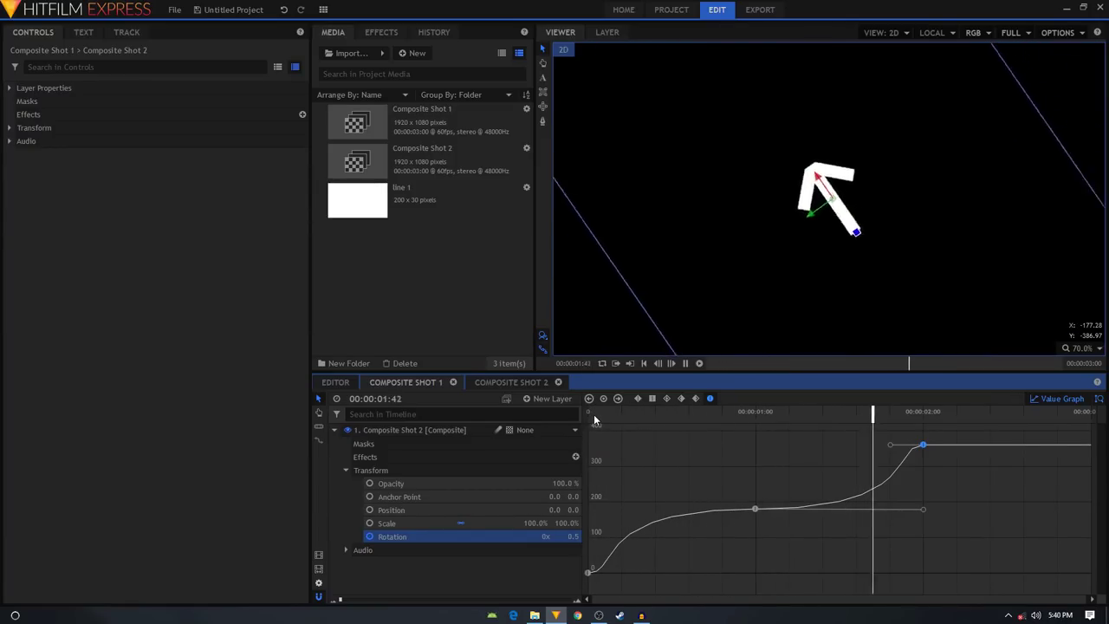
pyautogui.press('space')
pyautogui.moveTo(924, 479); pyautogui.dragTo(894, 488)
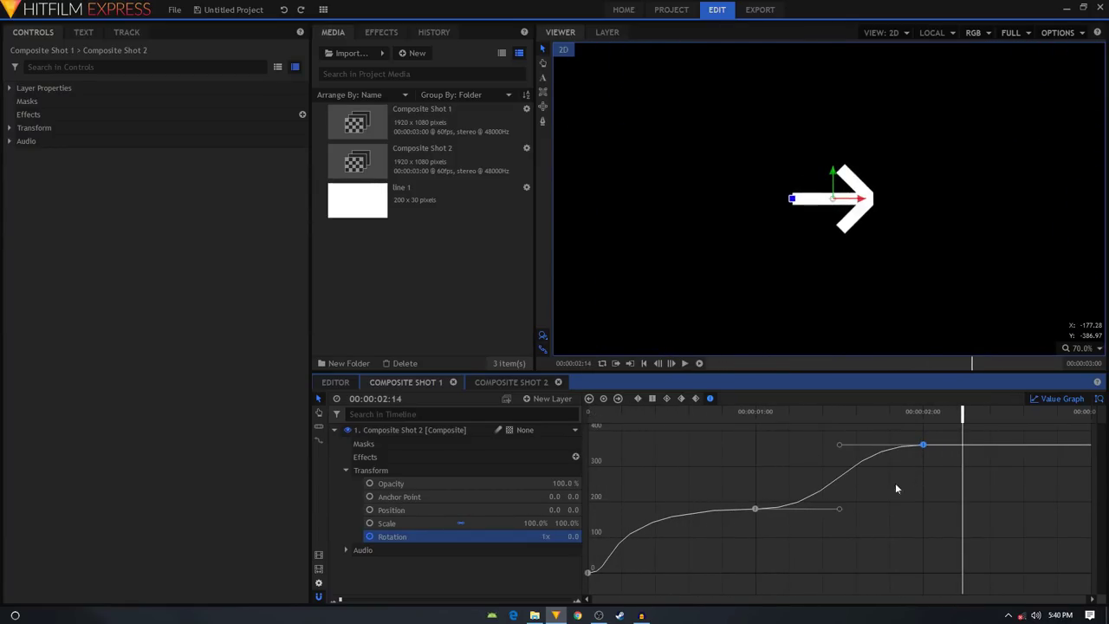
# - Shorten the 00:00:01:00 rotation keyframe's outgoing handle to about 12 frames, extend the final keyframe's incoming handle to 00:00:01:00, and play it back
pyautogui.moveTo(837, 510); pyautogui.dragTo(790, 510)
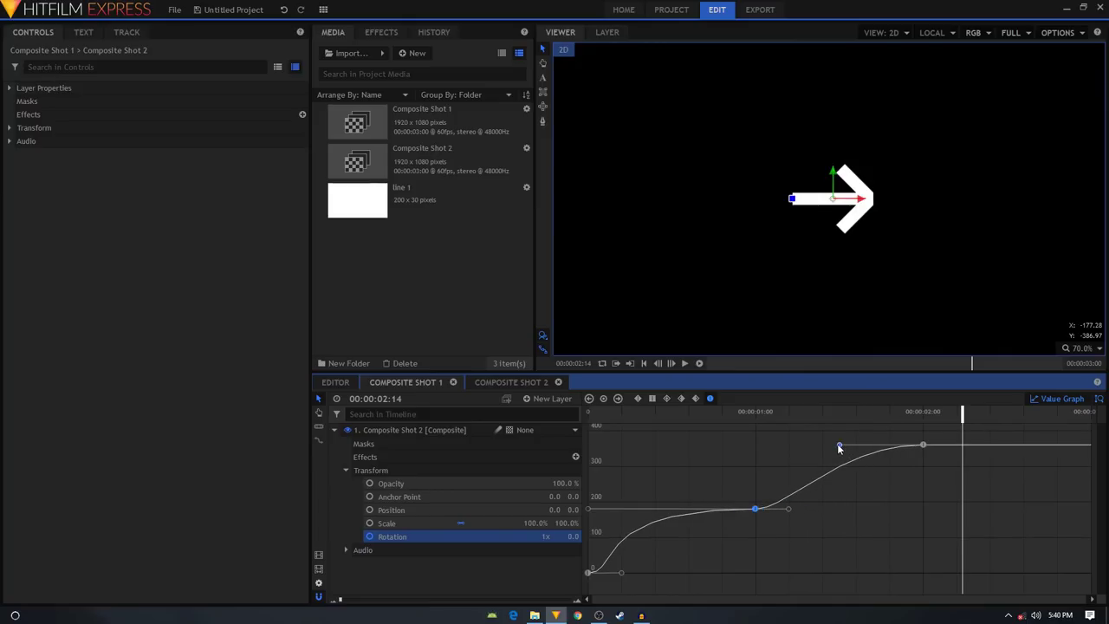
pyautogui.moveTo(838, 445); pyautogui.dragTo(738, 453)
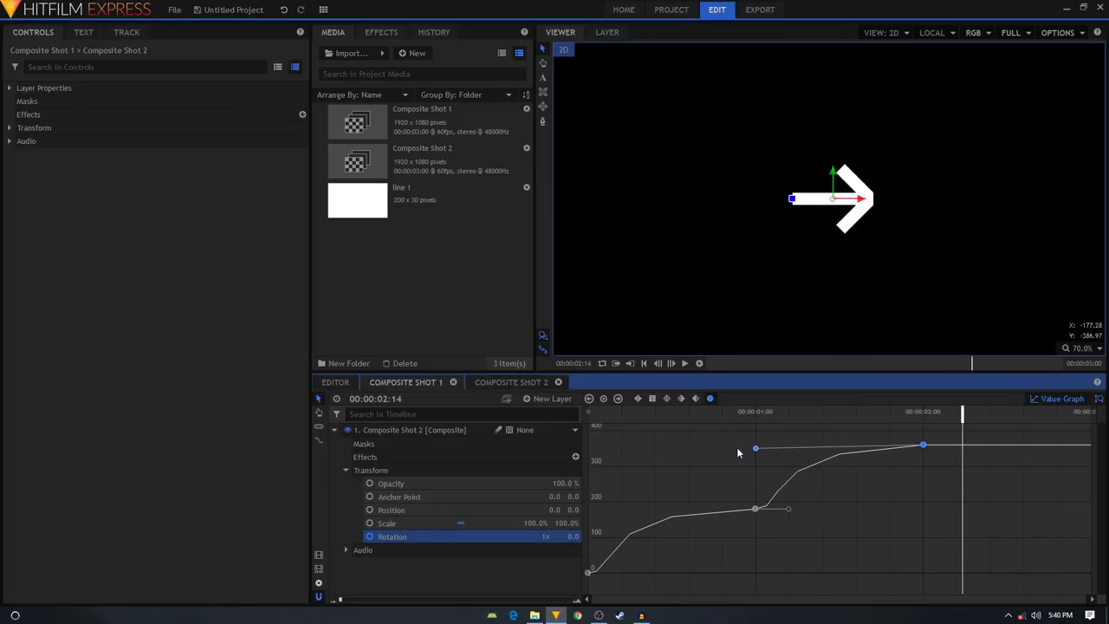
pyautogui.press('space')
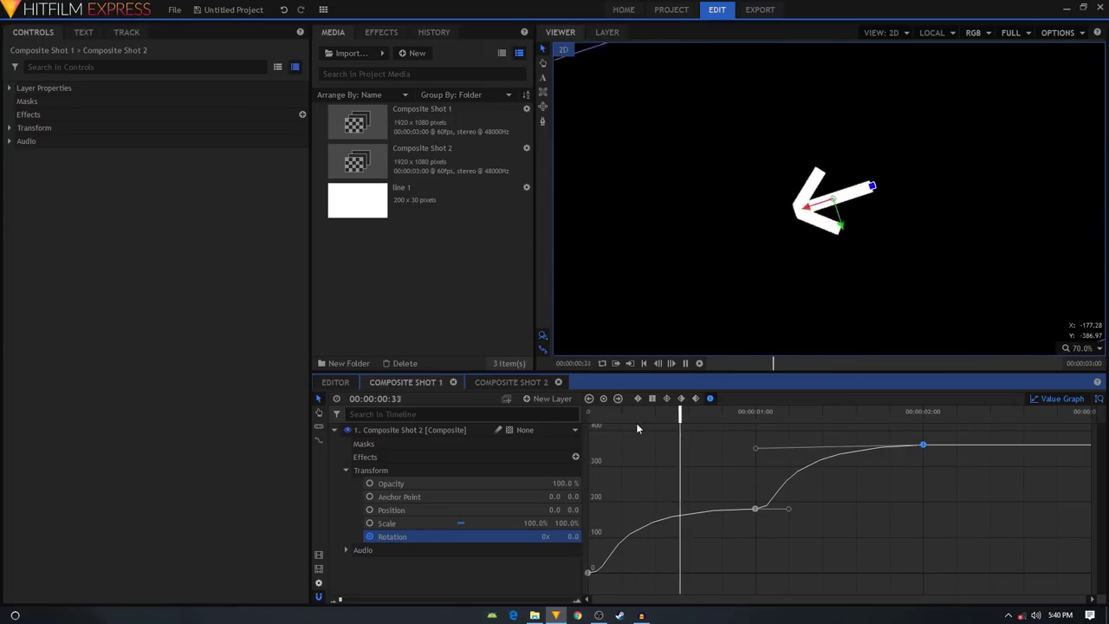
pyautogui.press('space')
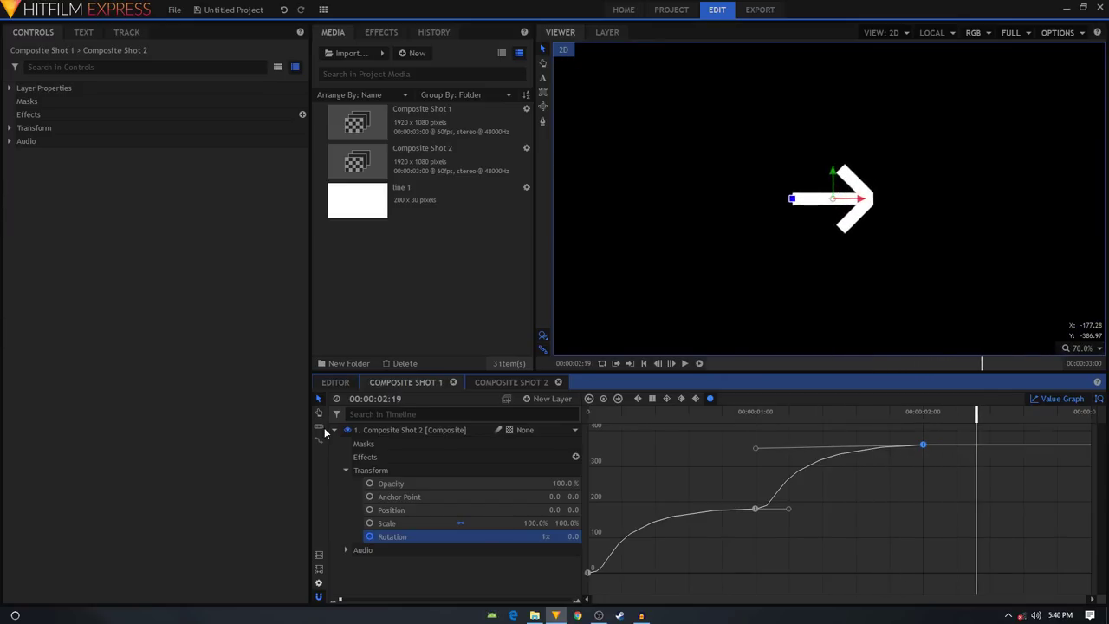
pyautogui.click(334, 429)
pyautogui.click(1051, 398)
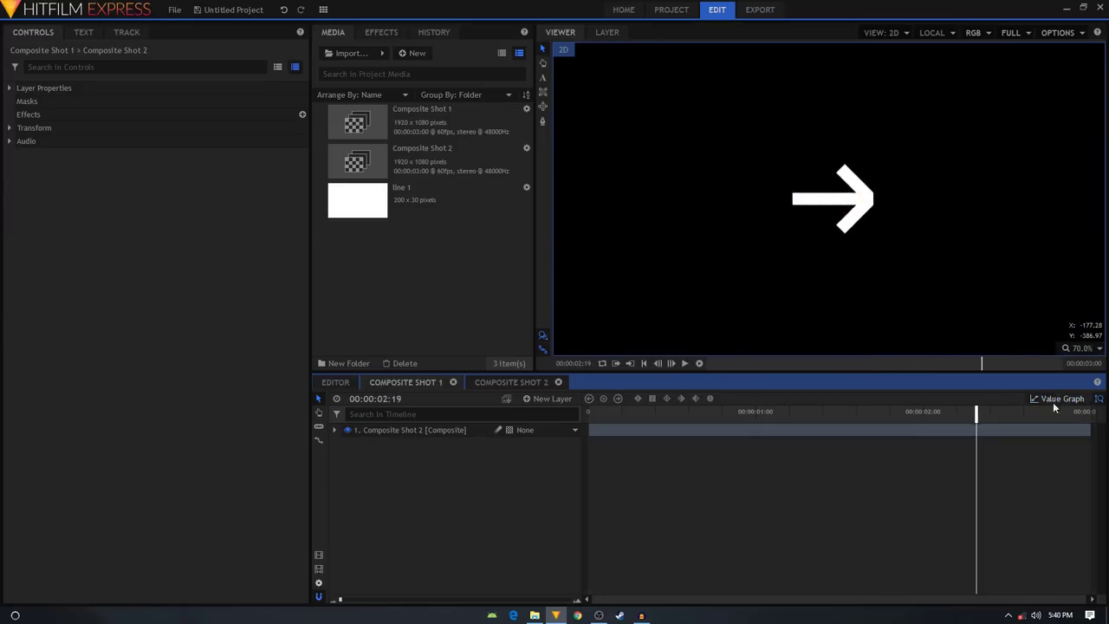
# - In Composite Shot 2, reveal line 1's transform and copy its position, scale and rotation keyframes at the start
pyautogui.click(512, 383)
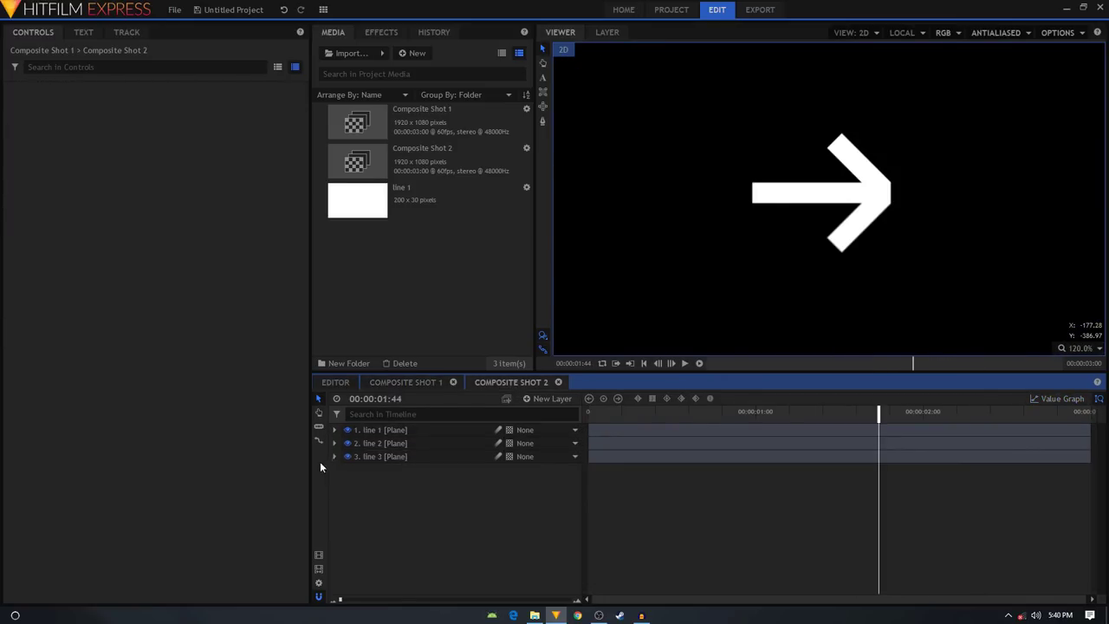
pyautogui.click(335, 430)
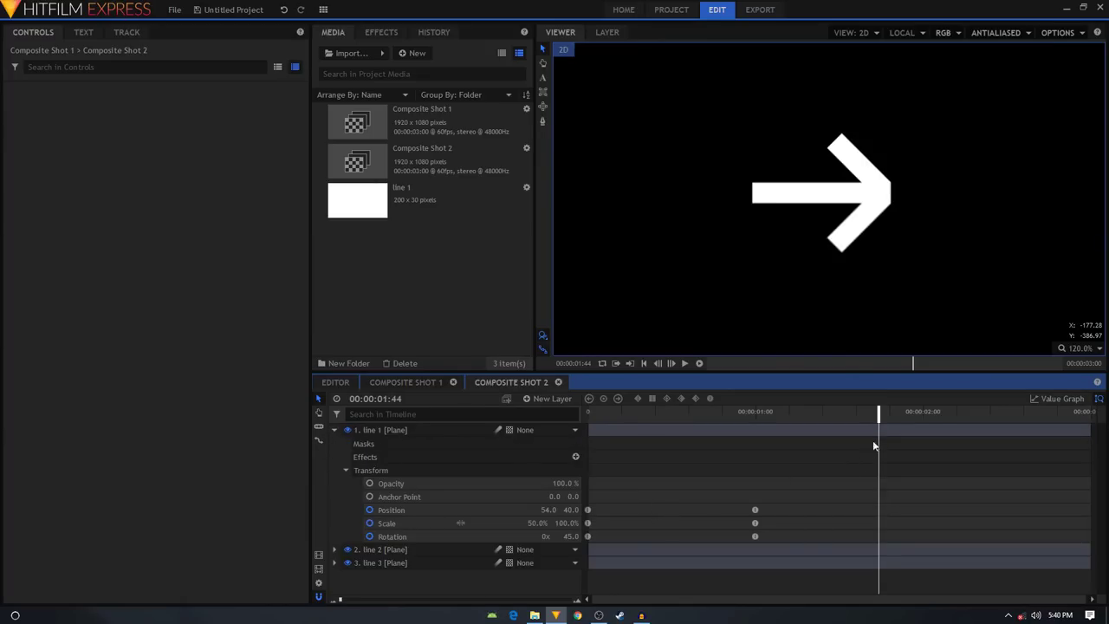
pyautogui.moveTo(592, 512); pyautogui.dragTo(584, 544)
pyautogui.click(587, 510)
pyautogui.rightClick(591, 512)
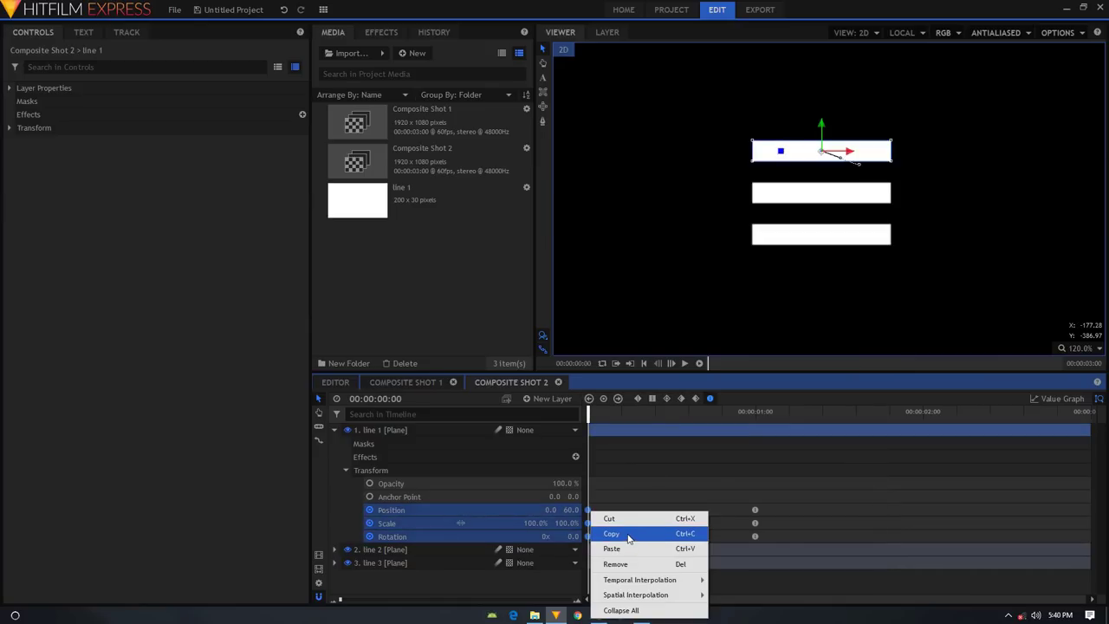
pyautogui.click(629, 534)
# - Paste line 1's starting position, scale and rotation keyframes at 00:00:02:00, copying them again first
pyautogui.click(923, 413)
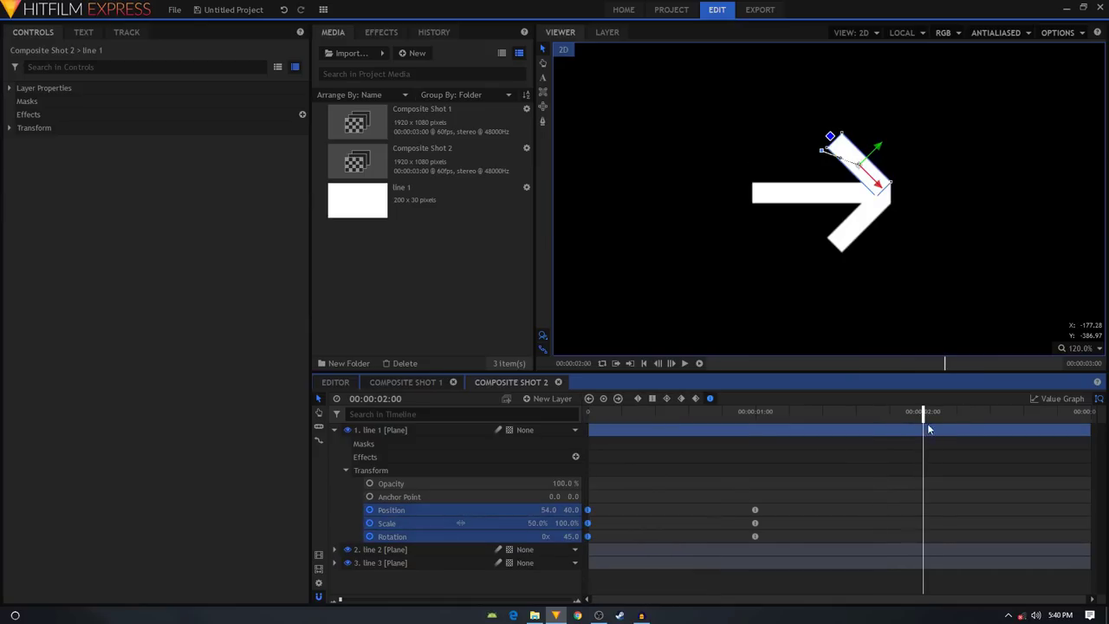
pyautogui.click(925, 515)
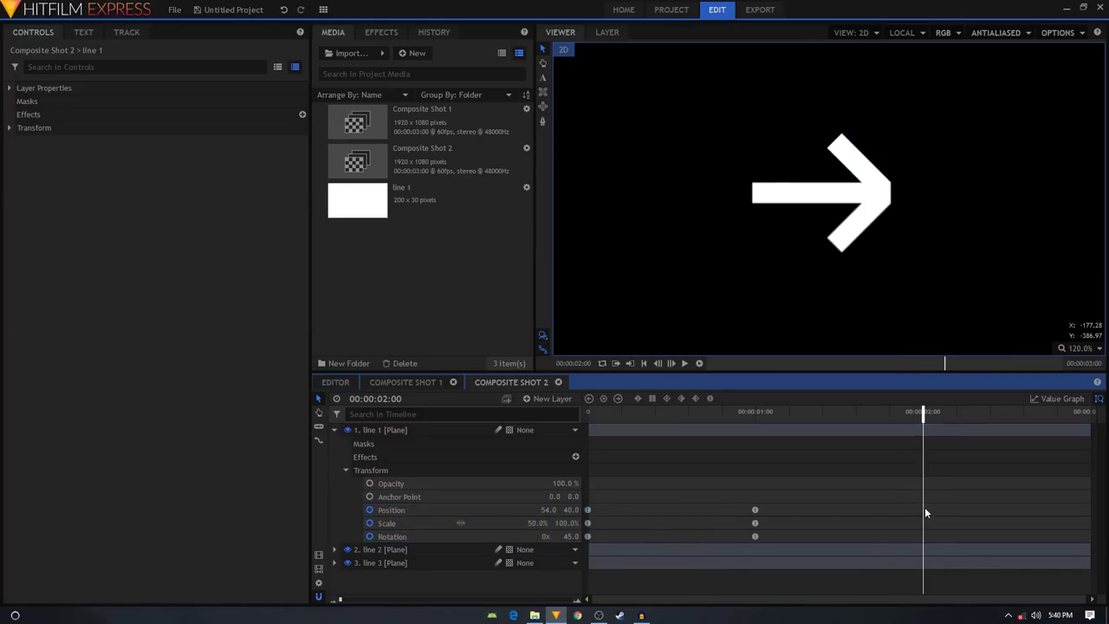
pyautogui.rightClick(925, 514)
pyautogui.press('Escape')
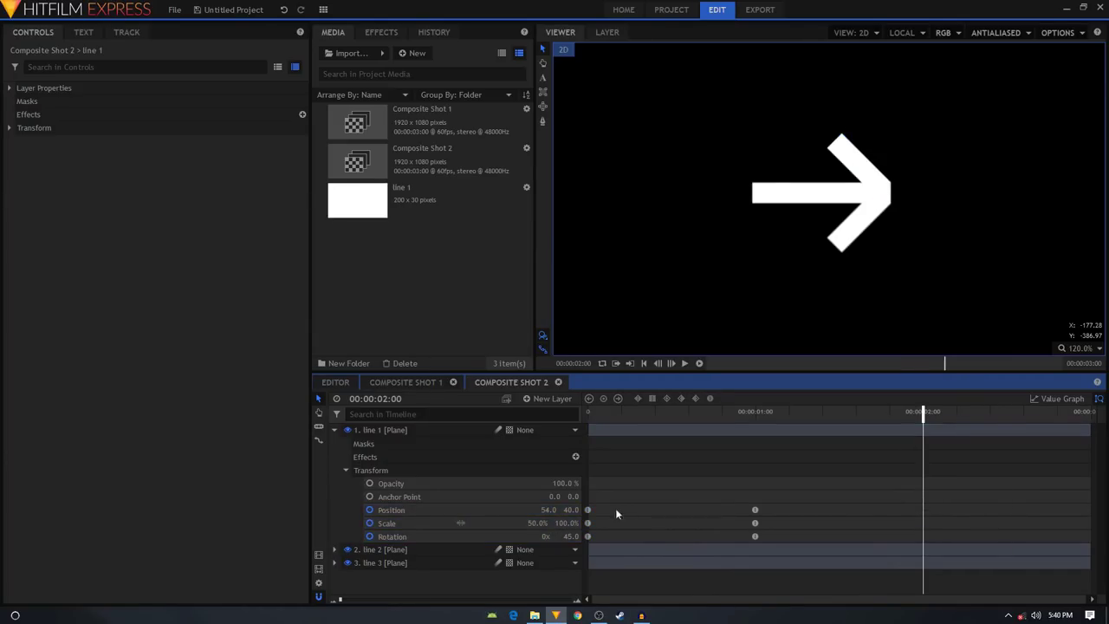
pyautogui.rightClick(518, 511)
pyautogui.click(923, 513)
pyautogui.moveTo(604, 503); pyautogui.dragTo(582, 540)
pyautogui.hotkey('ctrl', 'c')
pyautogui.hotkey('ctrl', 'v')
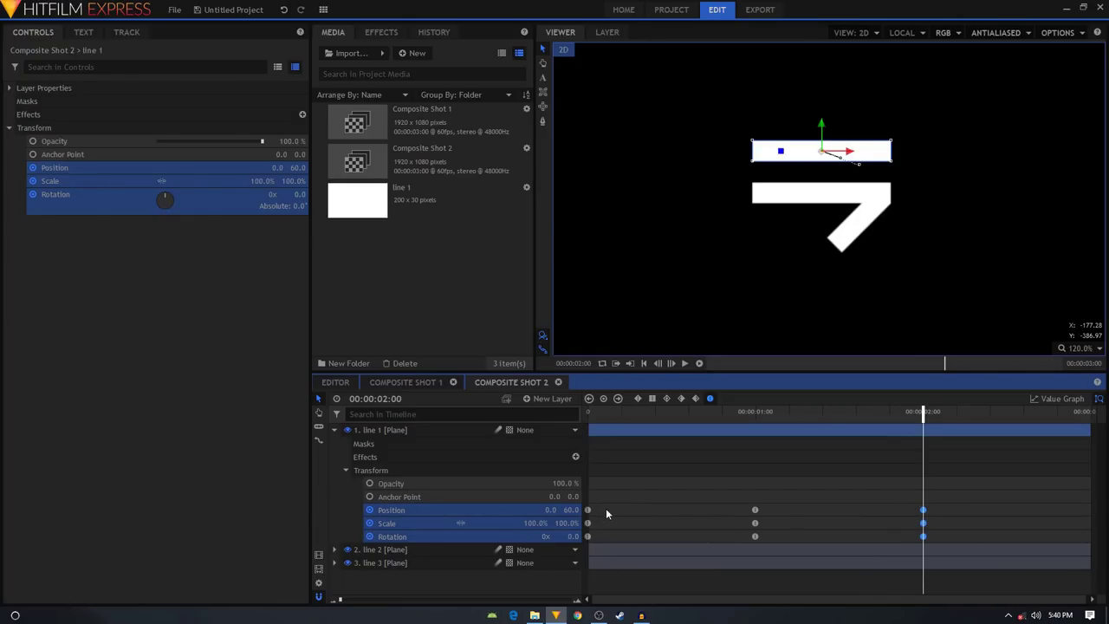
# - In line 1's position graph, extend the final keyframe's incoming handle to 00:00:01:00 and shorten the middle keyframe's outgoing handle to about 12 frames
pyautogui.click(923, 511)
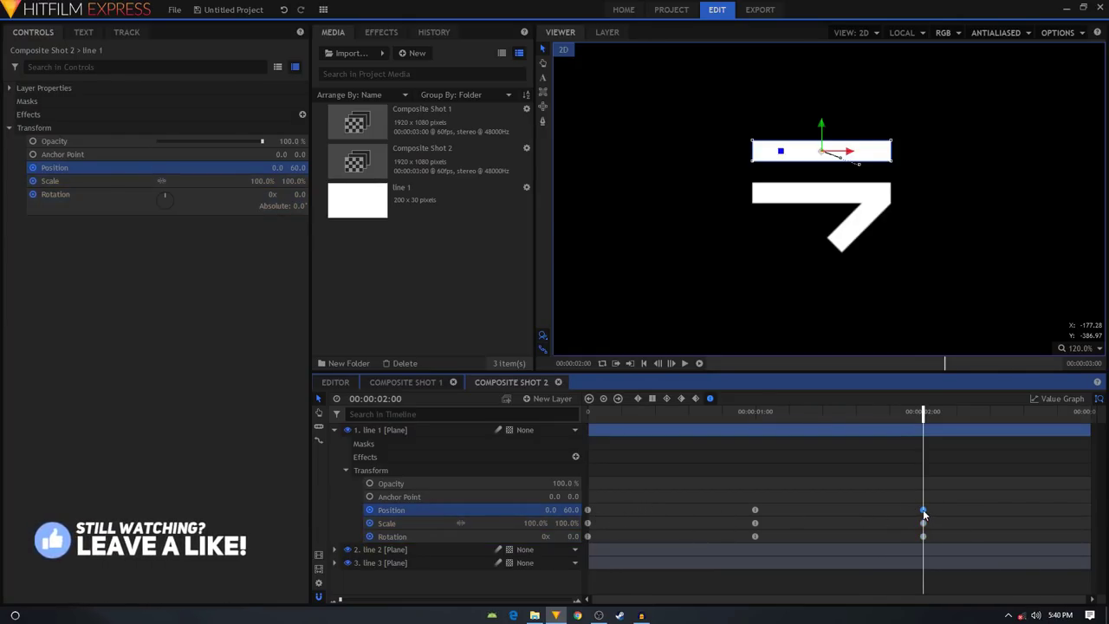
pyautogui.click(587, 509)
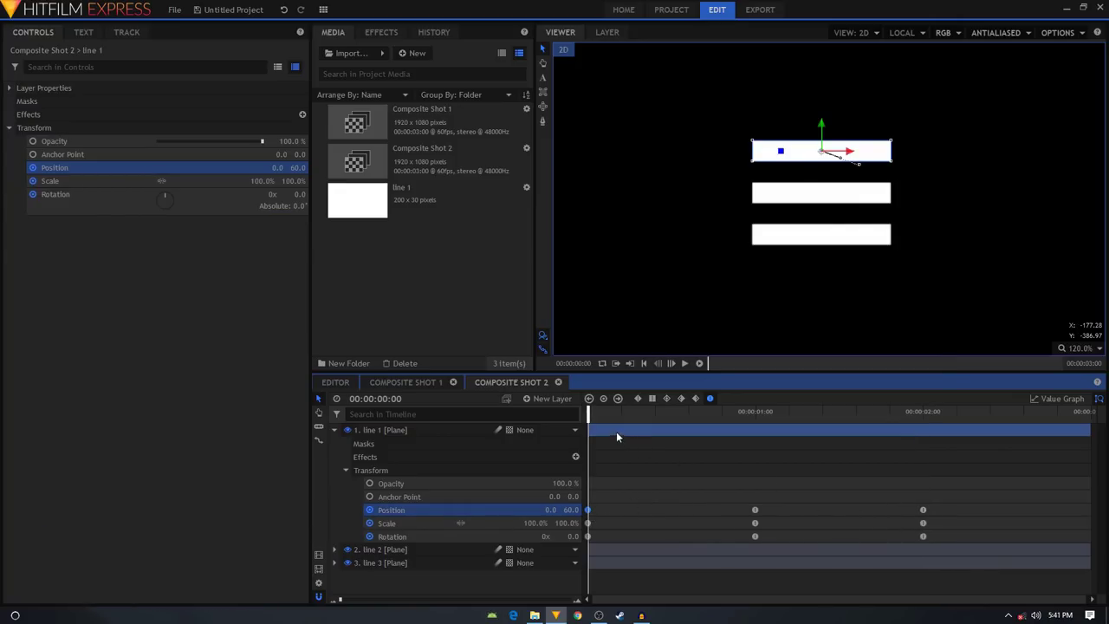
pyautogui.moveTo(616, 431); pyautogui.dragTo(921, 478)
pyautogui.moveTo(761, 468); pyautogui.dragTo(532, 507)
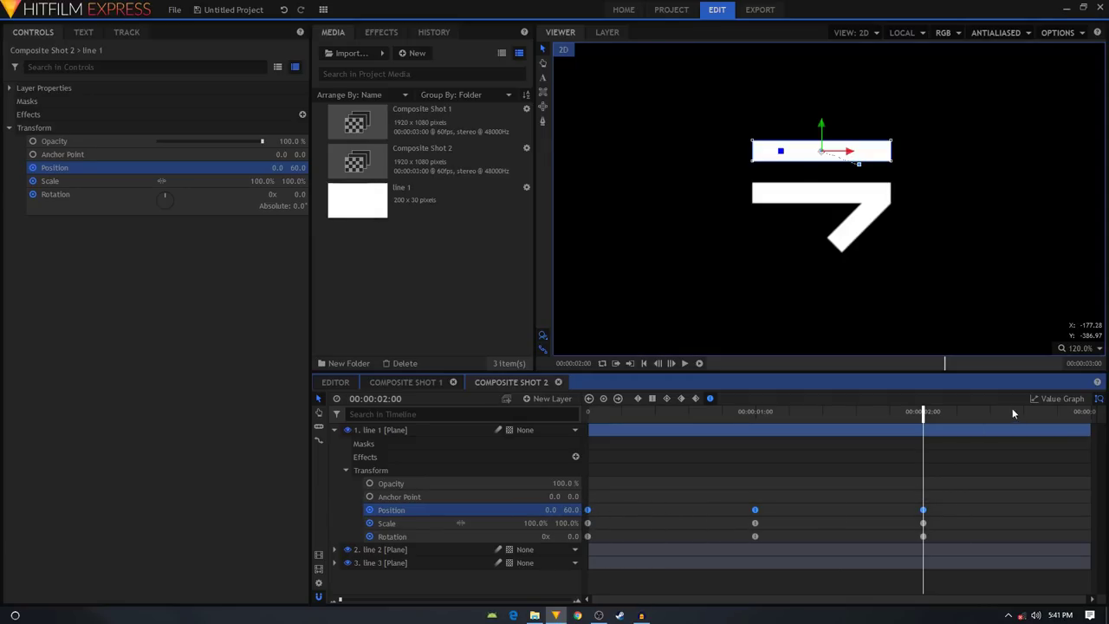
pyautogui.click(1045, 401)
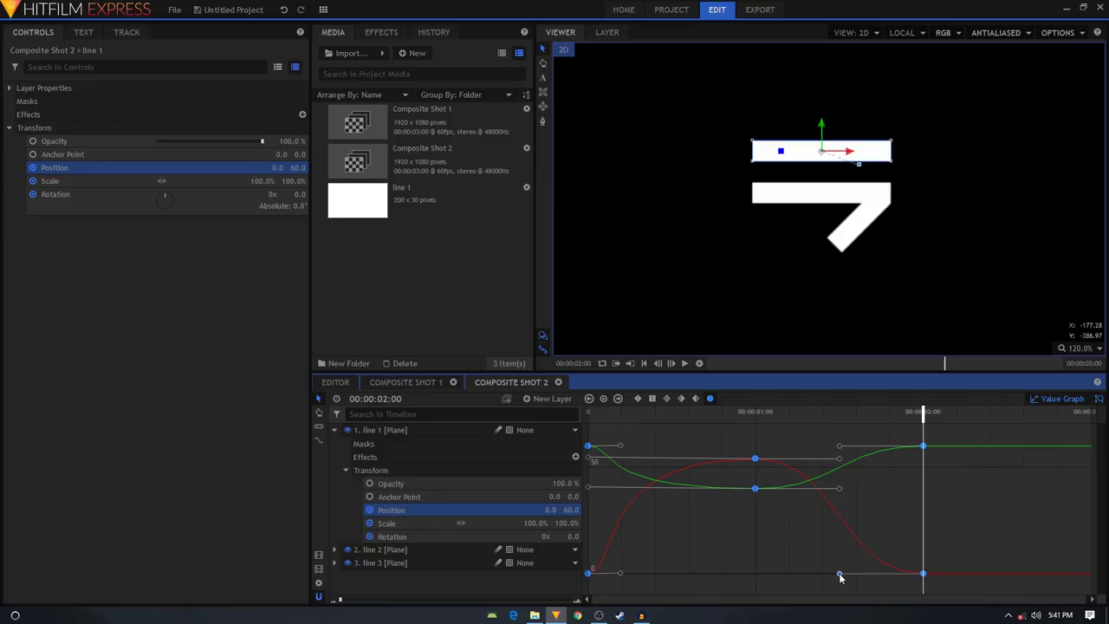
pyautogui.moveTo(839, 573); pyautogui.dragTo(753, 571)
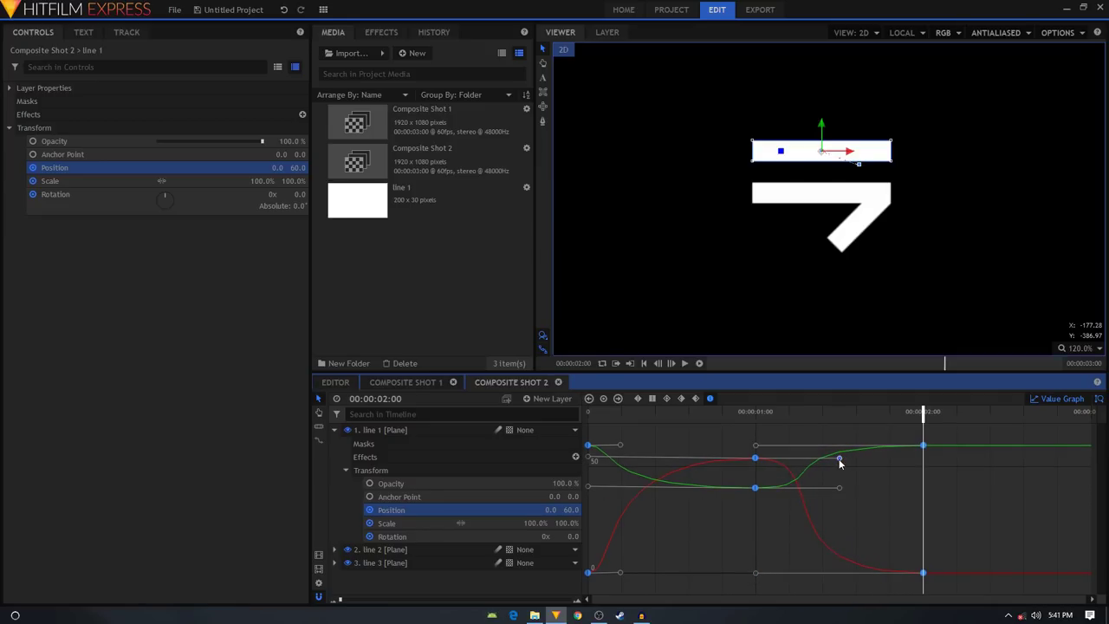
pyautogui.moveTo(839, 458); pyautogui.dragTo(787, 458)
# - In line 1's scale graph, extend the final keyframe's incoming handle to 00:00:01:00 and shorten the middle keyframe's outgoing handle to about 12 frames
pyautogui.click(505, 522)
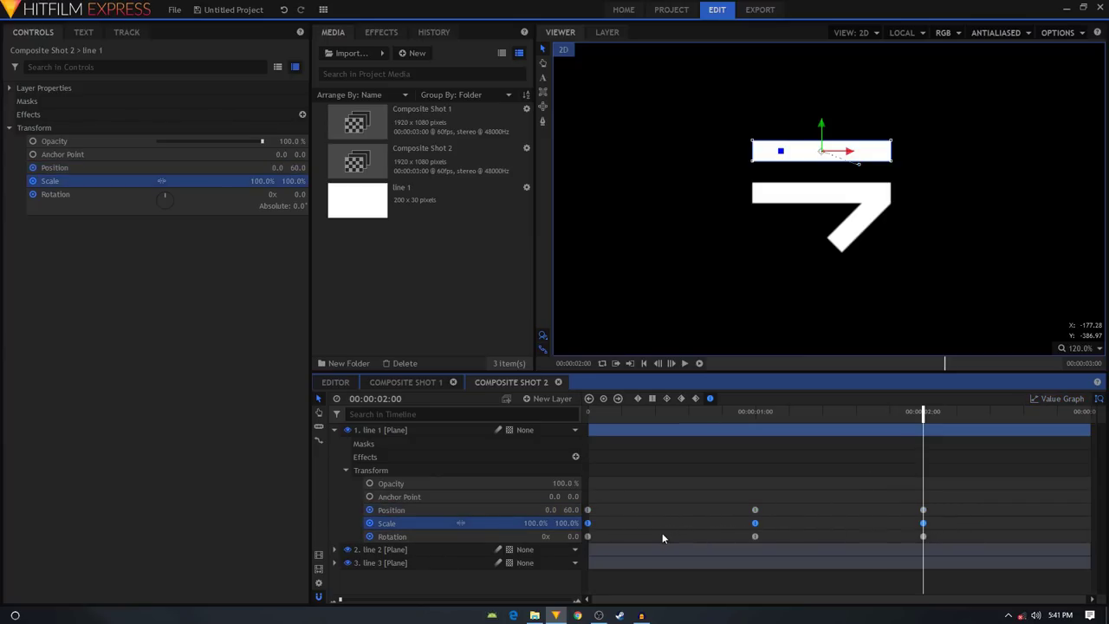
pyautogui.click(1061, 398)
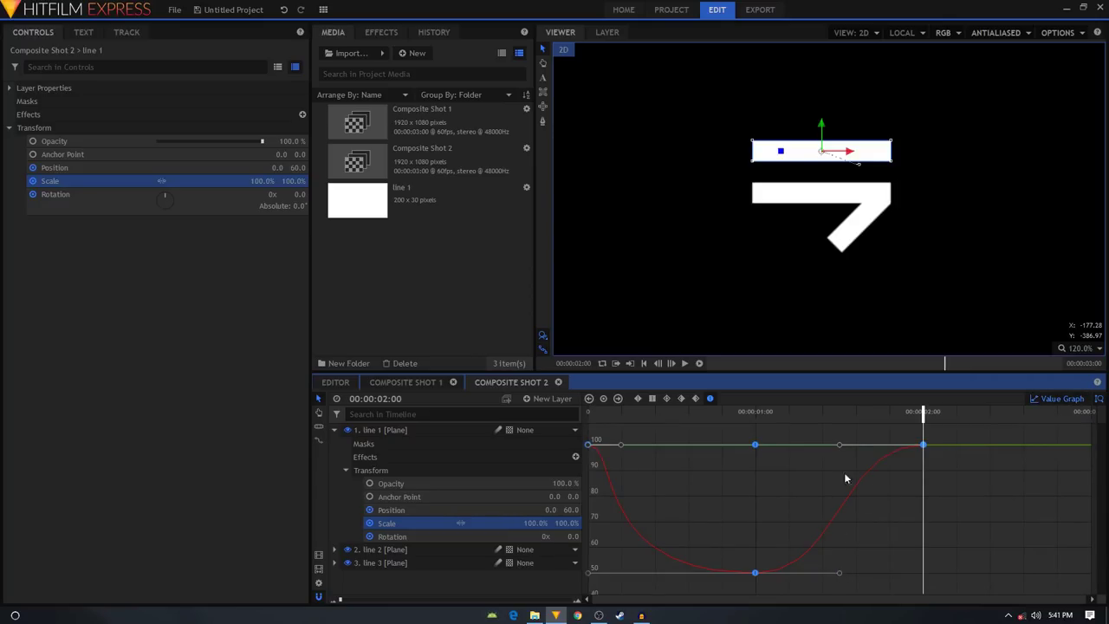
pyautogui.moveTo(840, 446); pyautogui.dragTo(754, 446)
pyautogui.moveTo(836, 572); pyautogui.dragTo(789, 573)
pyautogui.moveTo(748, 413); pyautogui.dragTo(826, 416)
pyautogui.click(598, 414)
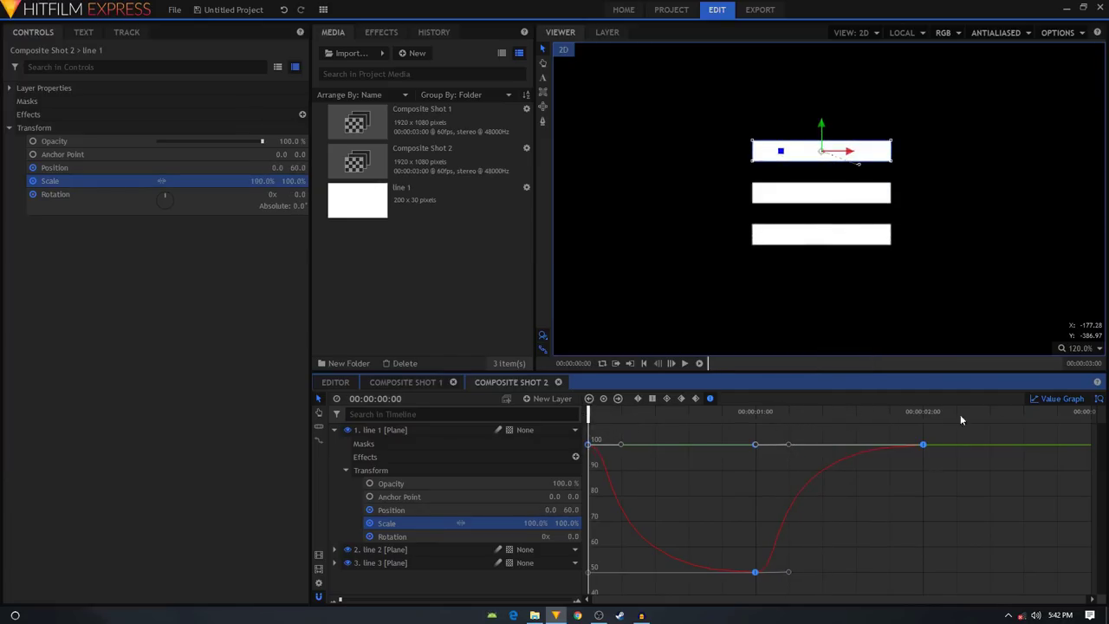
pyautogui.click(1049, 399)
# - Ease line 1's rotation curve with an incoming handle back to 00:00:01:00 and a 12-frame outgoing handle on the middle keyframe, and preview it
pyautogui.click(482, 537)
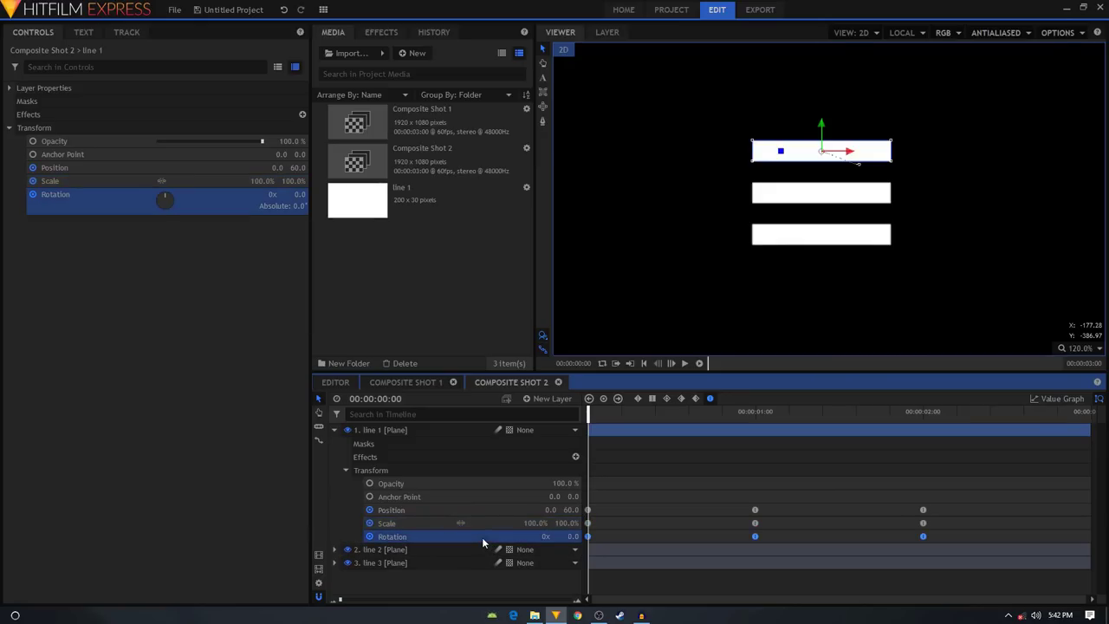
pyautogui.click(1051, 400)
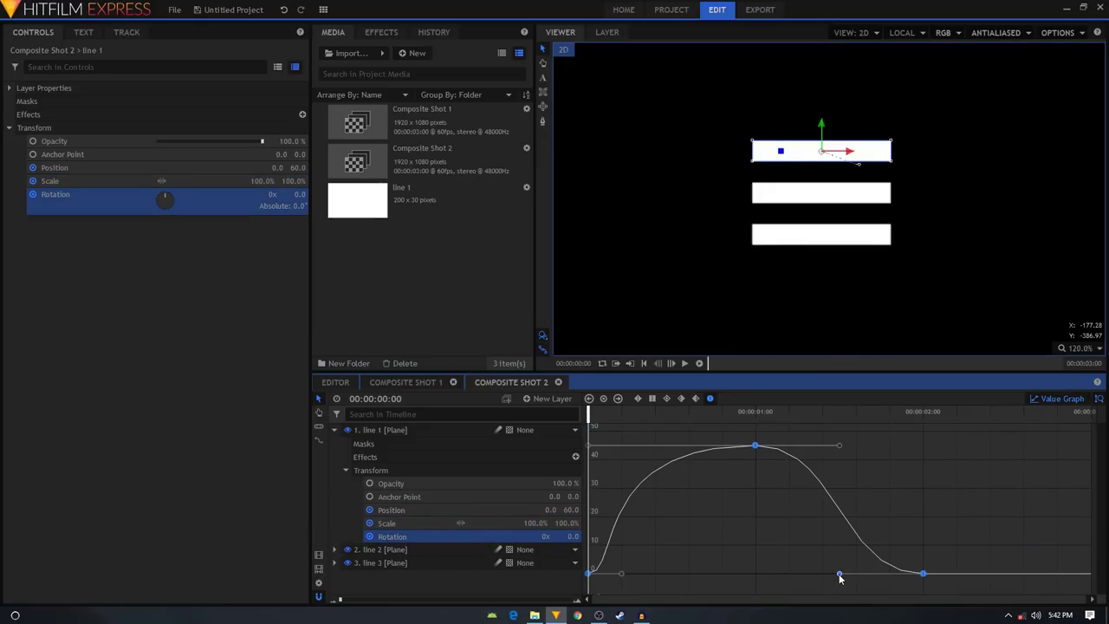
pyautogui.moveTo(839, 574); pyautogui.dragTo(745, 572)
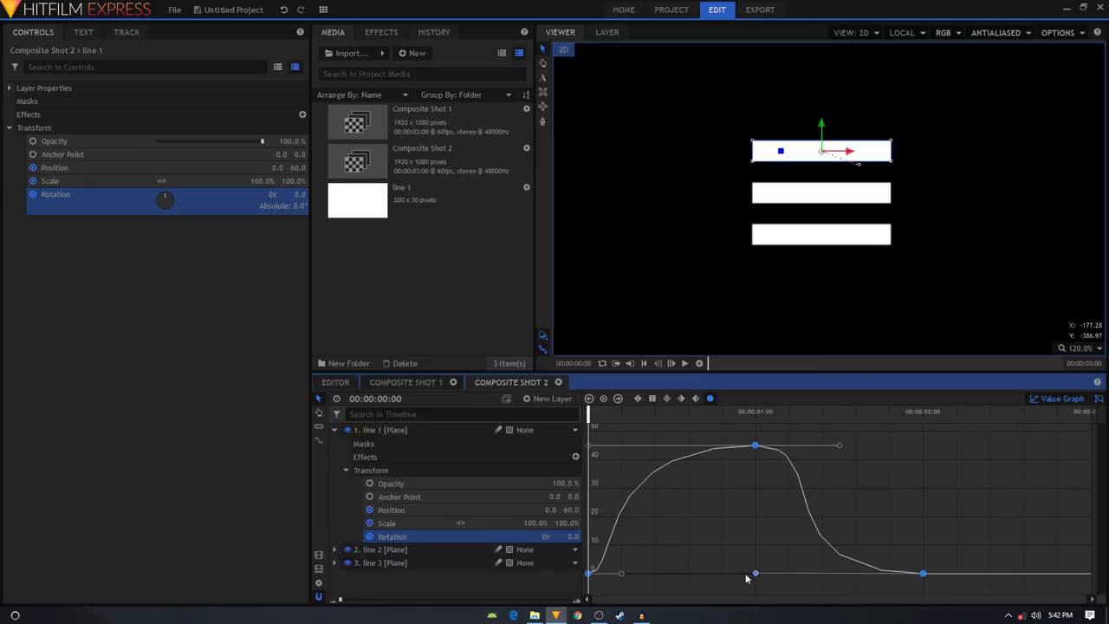
pyautogui.moveTo(838, 445); pyautogui.dragTo(788, 449)
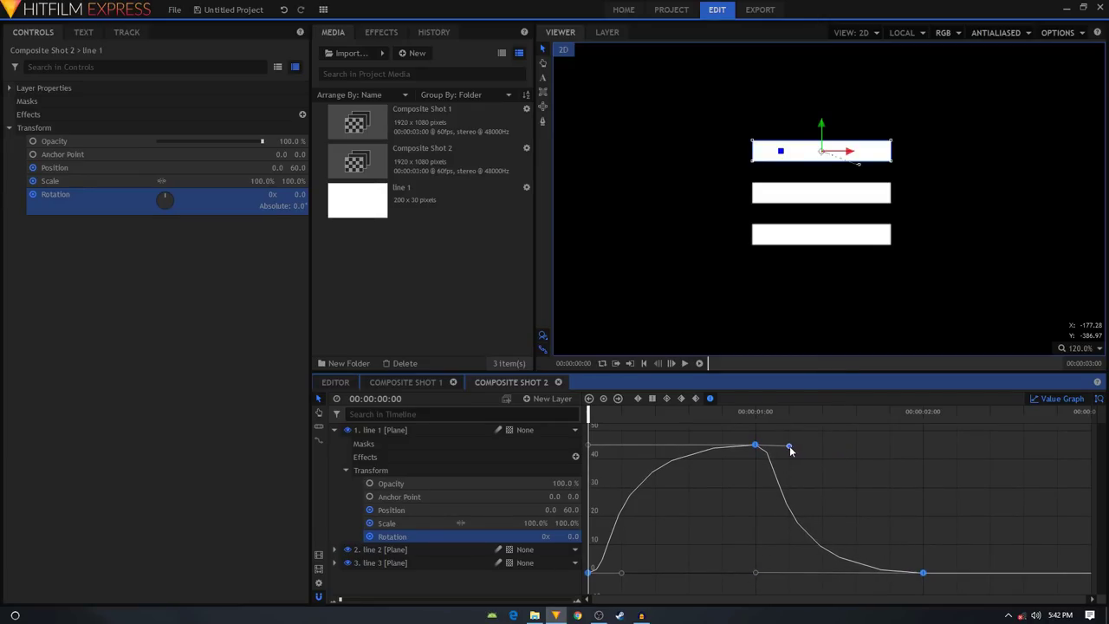
pyautogui.click(1048, 400)
pyautogui.click(683, 366)
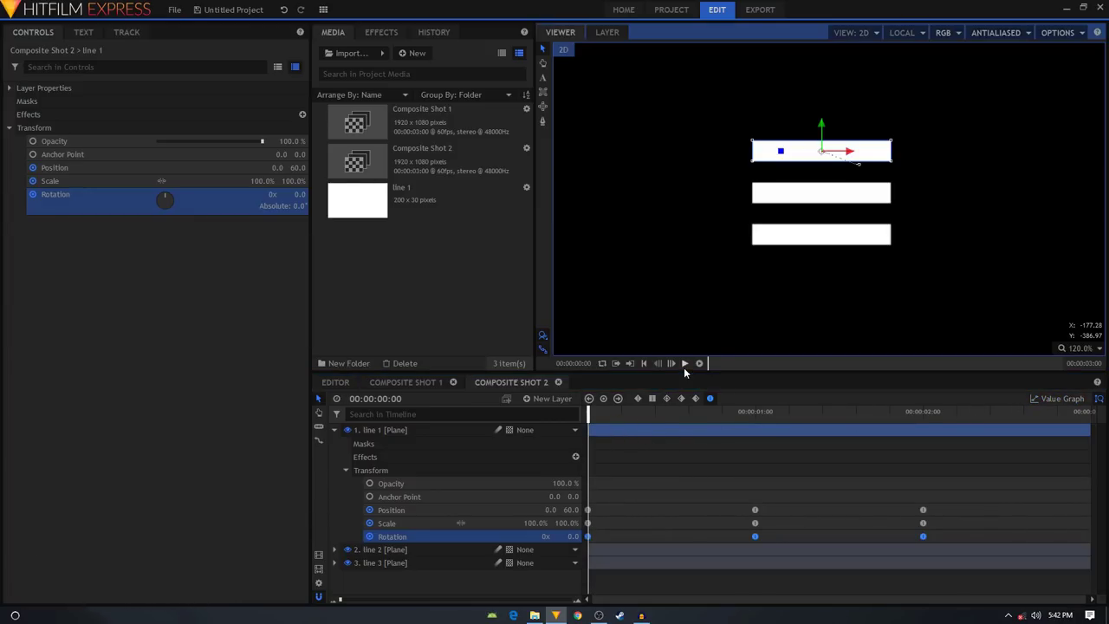
pyautogui.click(684, 365)
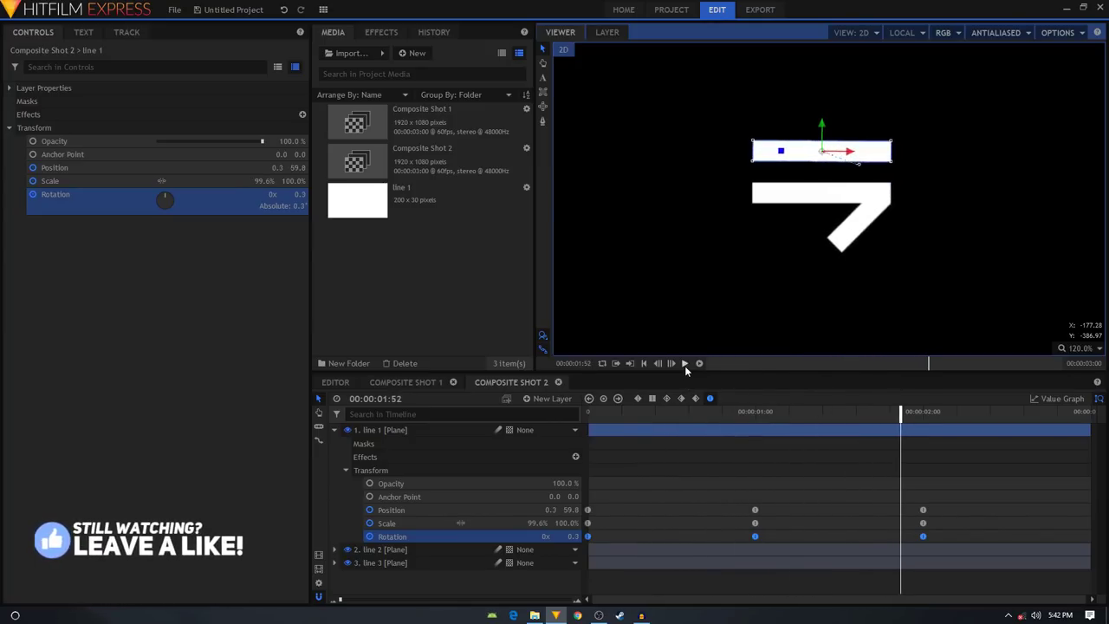
# - Copy line 3's starting position, scale and rotation keyframes and place the copies at 00:00:02:00
pyautogui.click(334, 430)
pyautogui.click(380, 457)
pyautogui.click(334, 457)
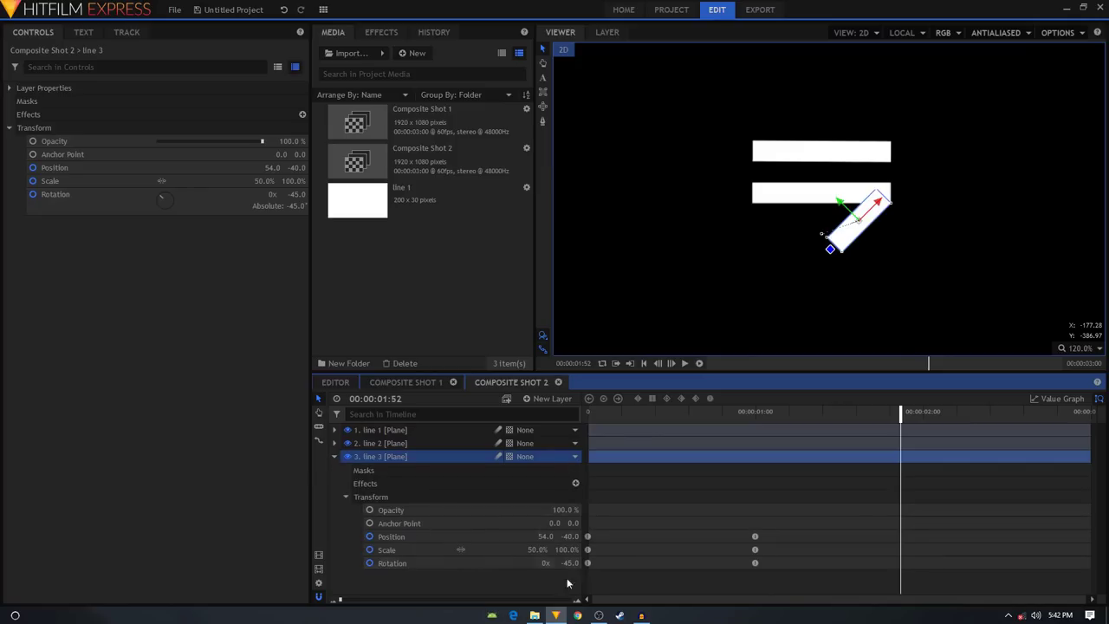
pyautogui.moveTo(598, 537); pyautogui.dragTo(582, 573)
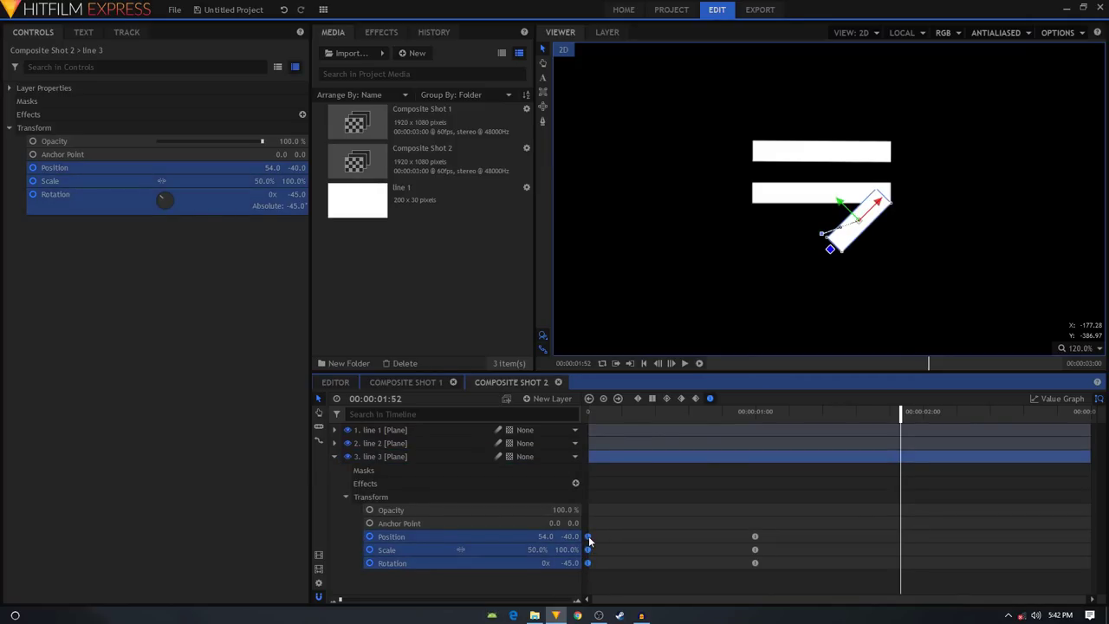
pyautogui.rightClick(588, 538)
pyautogui.click(615, 452)
pyautogui.hotkey('ctrl', 'v')
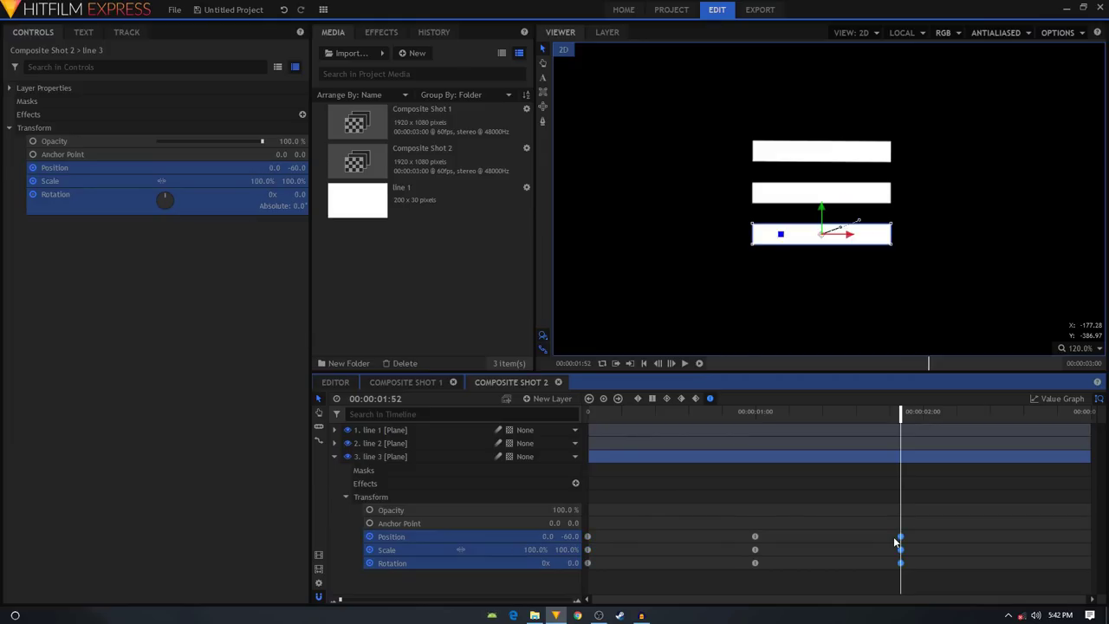
pyautogui.click(923, 412)
pyautogui.moveTo(900, 537); pyautogui.dragTo(922, 538)
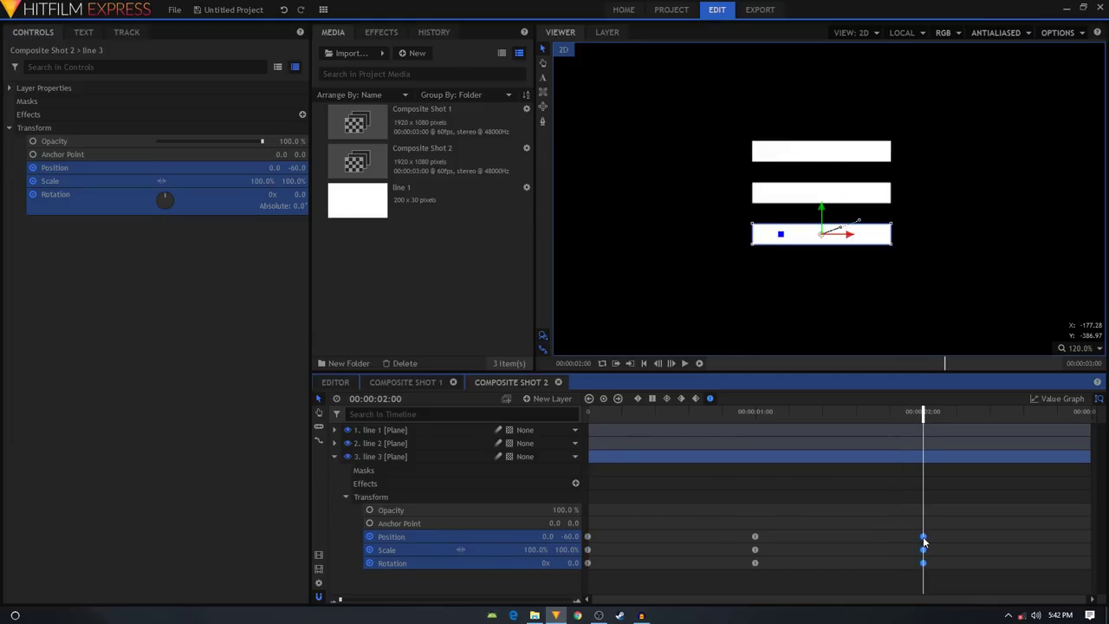
pyautogui.click(335, 431)
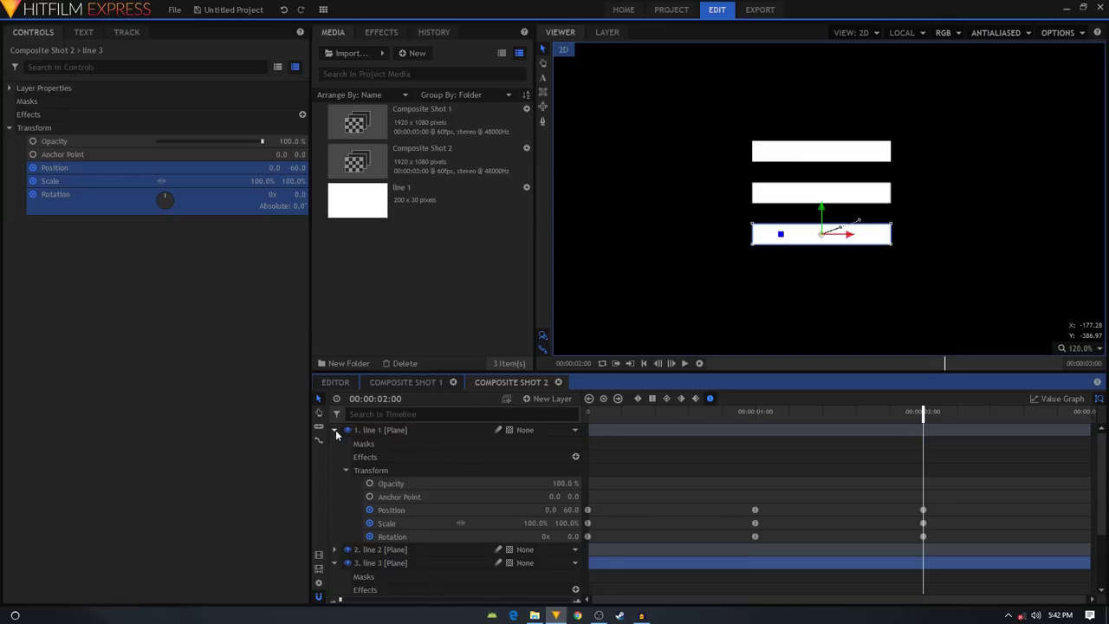
pyautogui.click(335, 431)
# - In line 3's position graph, shorten the middle keyframe's outgoing handle to about 12 frames and extend the final keyframe's incoming handle to 00:00:01:00
pyautogui.click(923, 537)
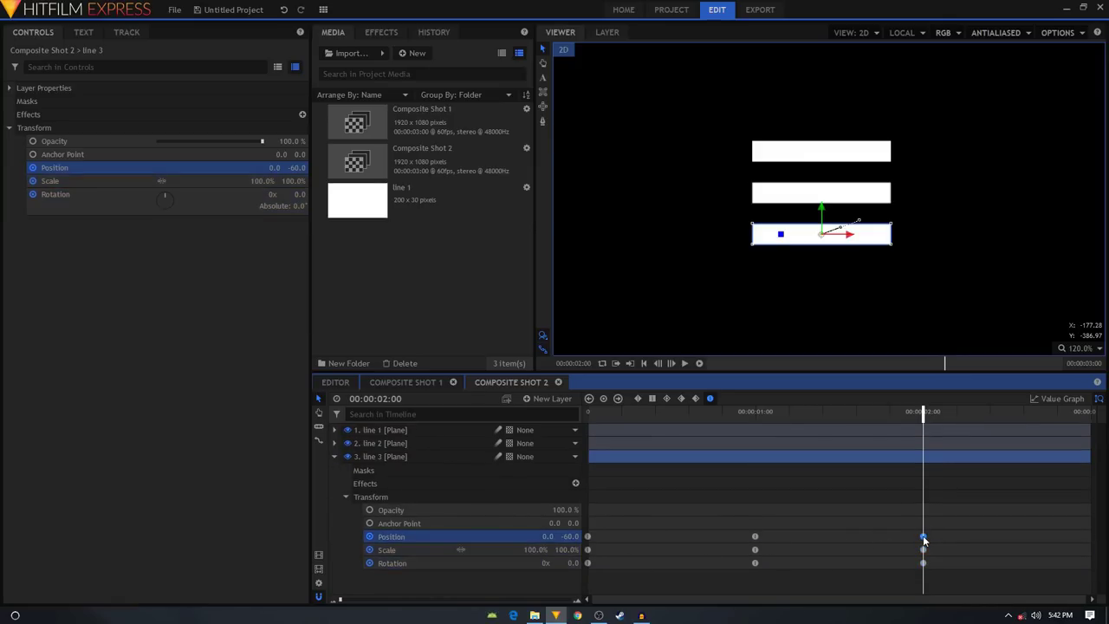
pyautogui.click(503, 537)
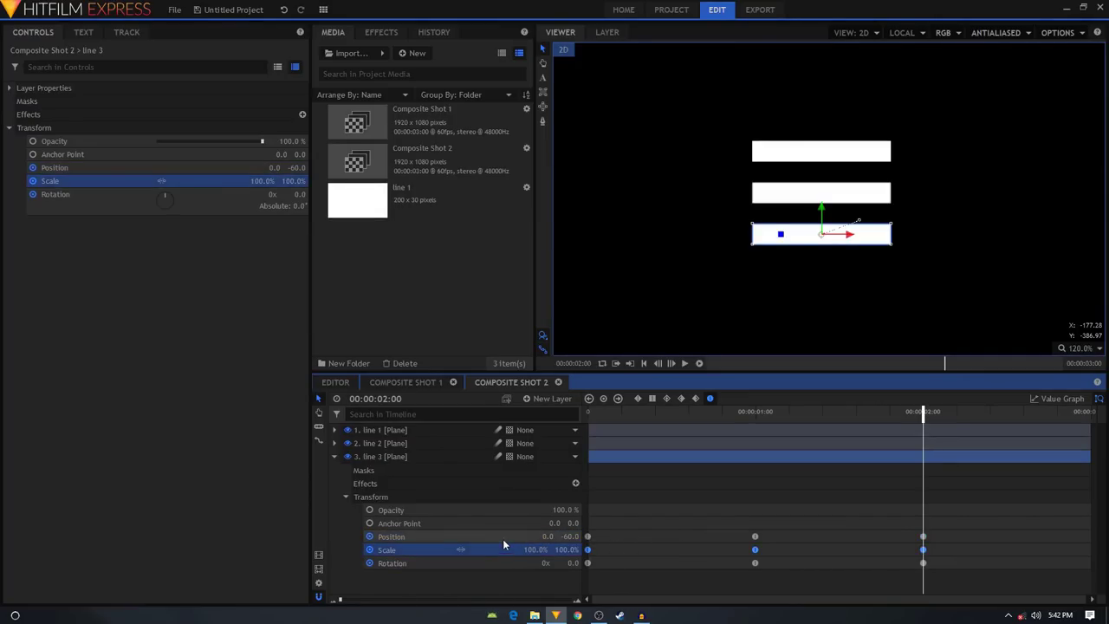
pyautogui.click(1047, 399)
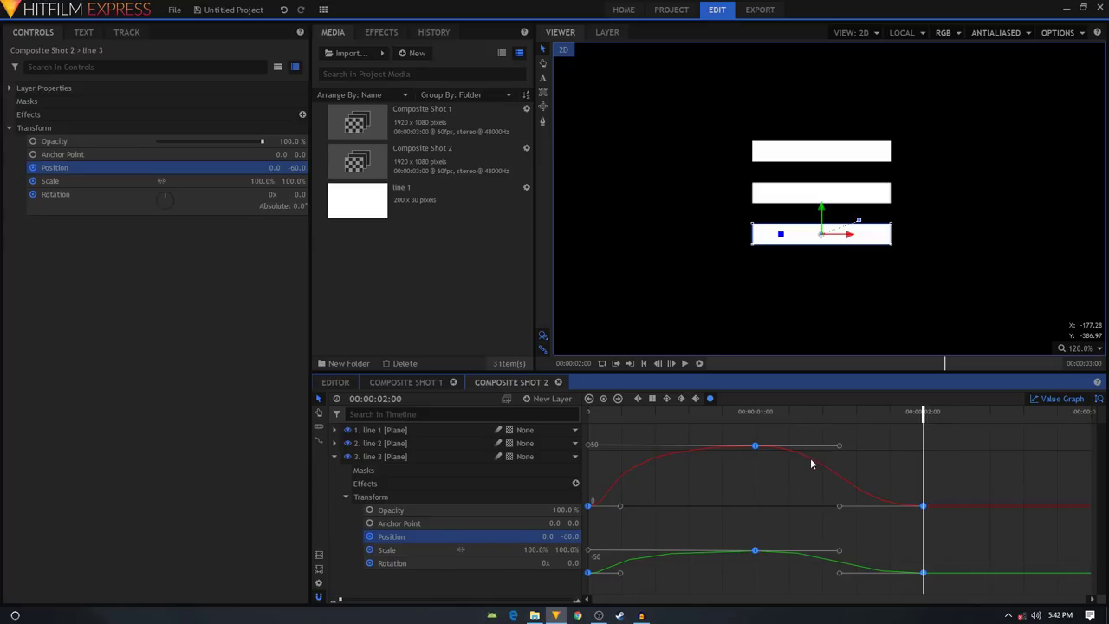
pyautogui.moveTo(839, 446); pyautogui.dragTo(787, 445)
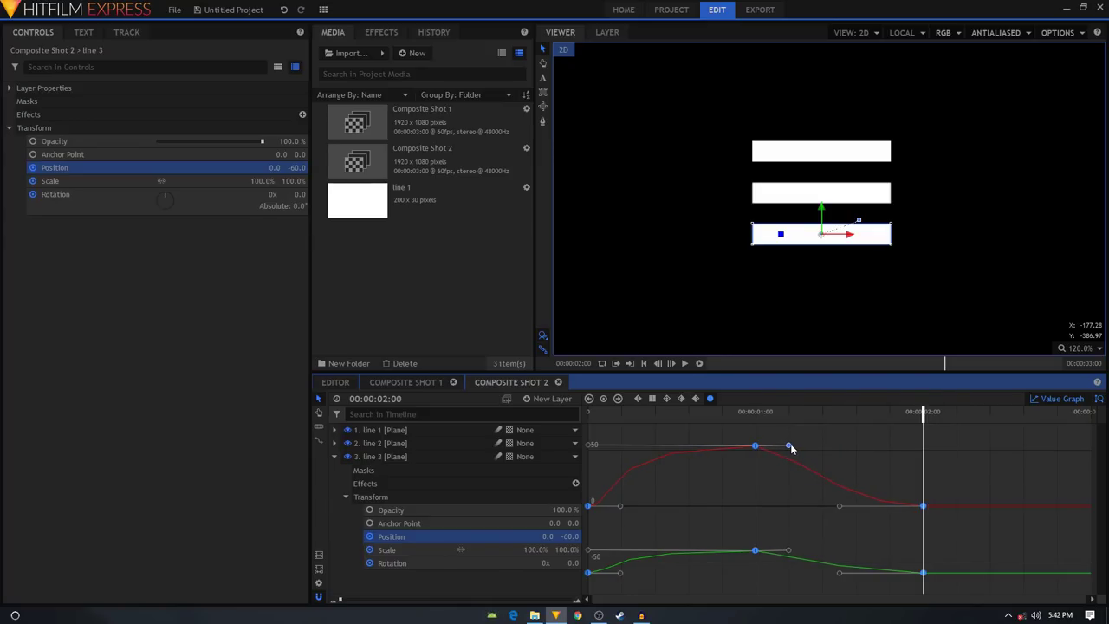
pyautogui.moveTo(839, 504); pyautogui.dragTo(744, 504)
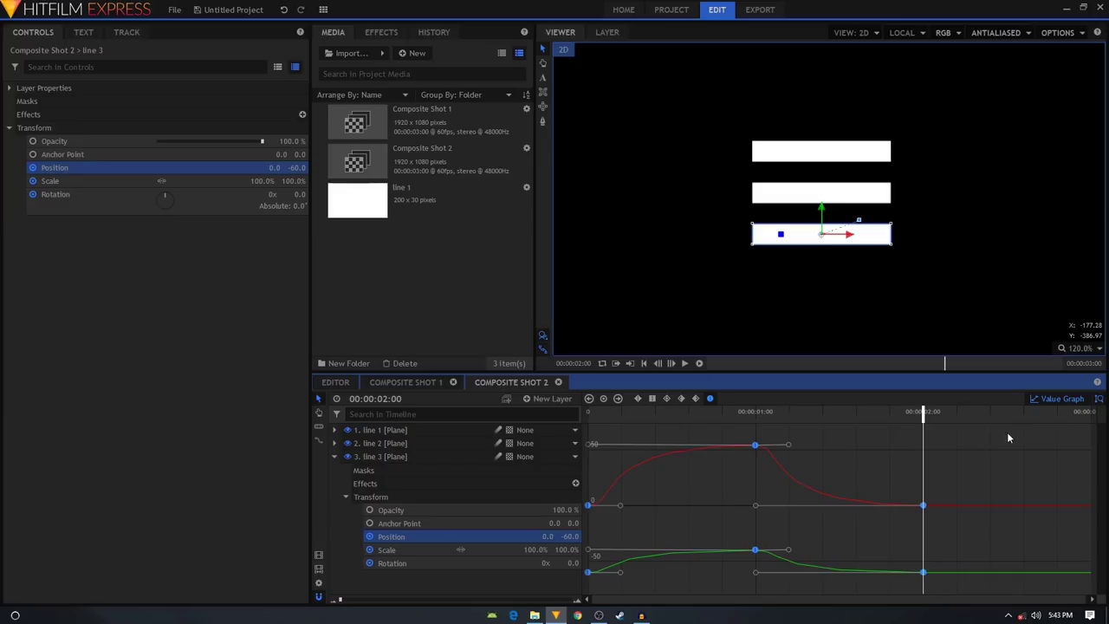
pyautogui.click(1064, 398)
# - In line 3's scale graph, shorten the middle keyframe's outgoing handle to about 12 frames and extend the final keyframe's incoming handle to 00:00:01:00
pyautogui.click(490, 549)
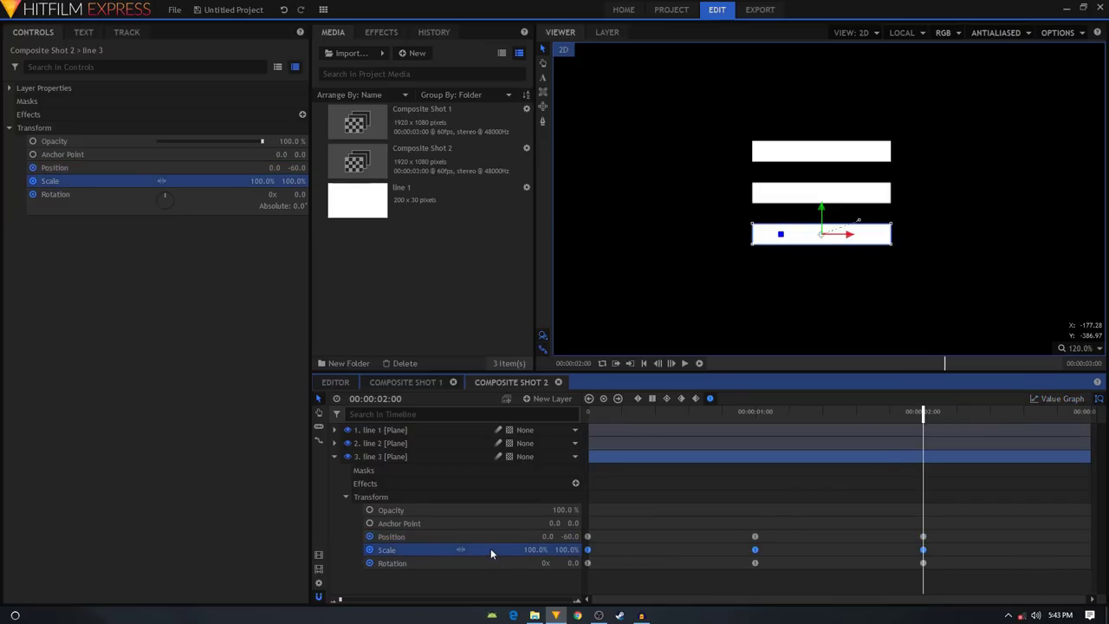
pyautogui.click(1057, 400)
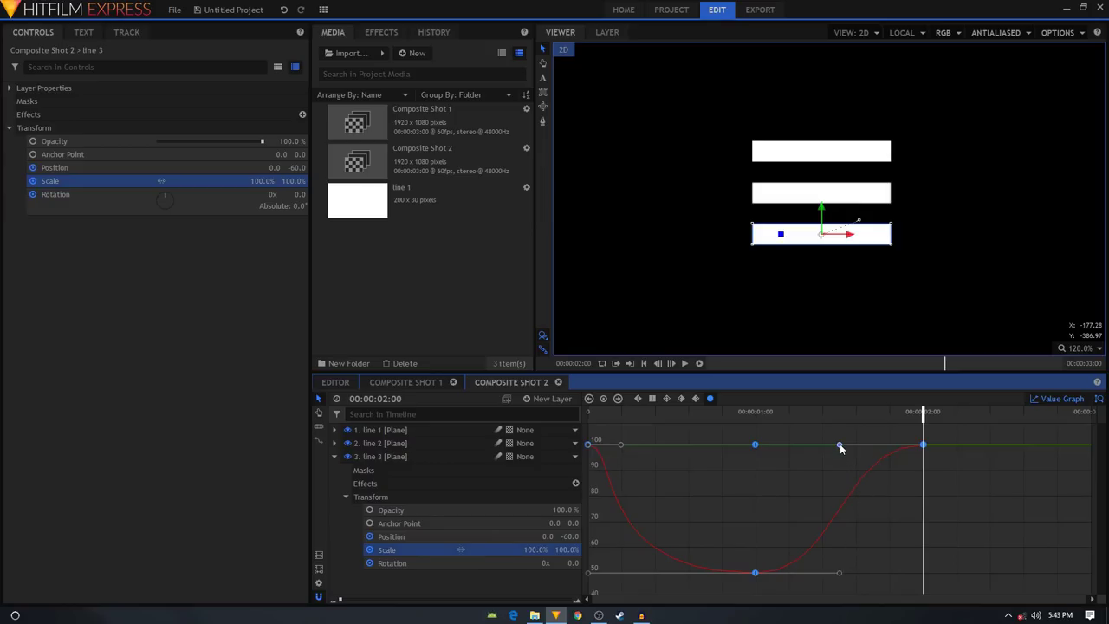
pyautogui.moveTo(839, 573); pyautogui.dragTo(789, 573)
pyautogui.click(755, 444)
pyautogui.moveTo(838, 445); pyautogui.dragTo(750, 448)
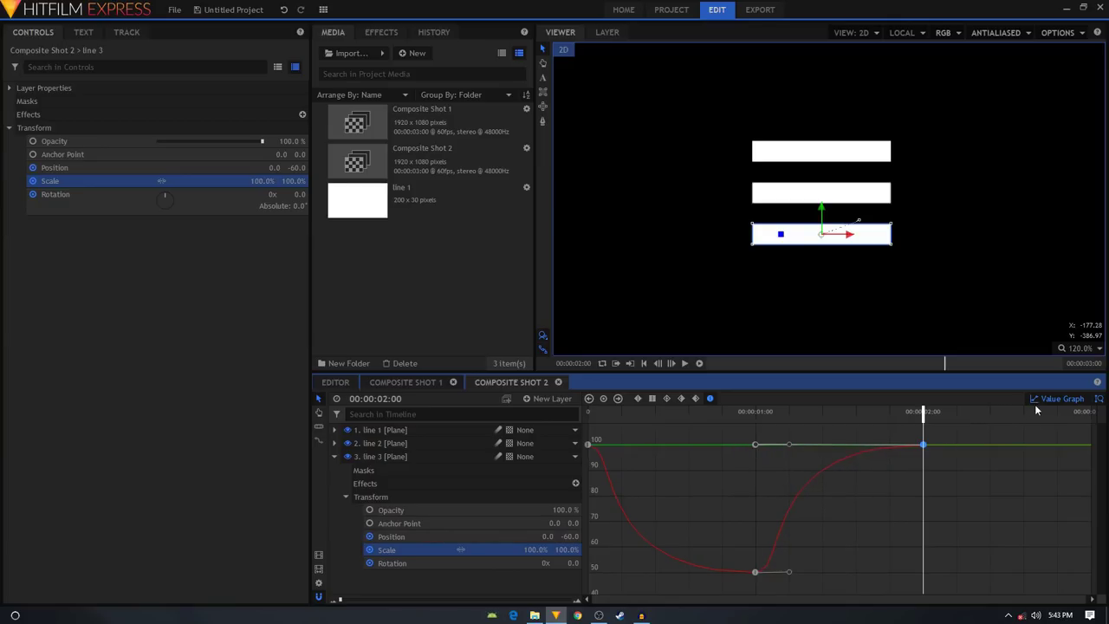
pyautogui.click(1061, 399)
# - Ease line 3's rotation curve with a 12-frame outgoing handle on the middle keyframe and the final keyframe's incoming handle back to 00:00:01:00
pyautogui.click(510, 563)
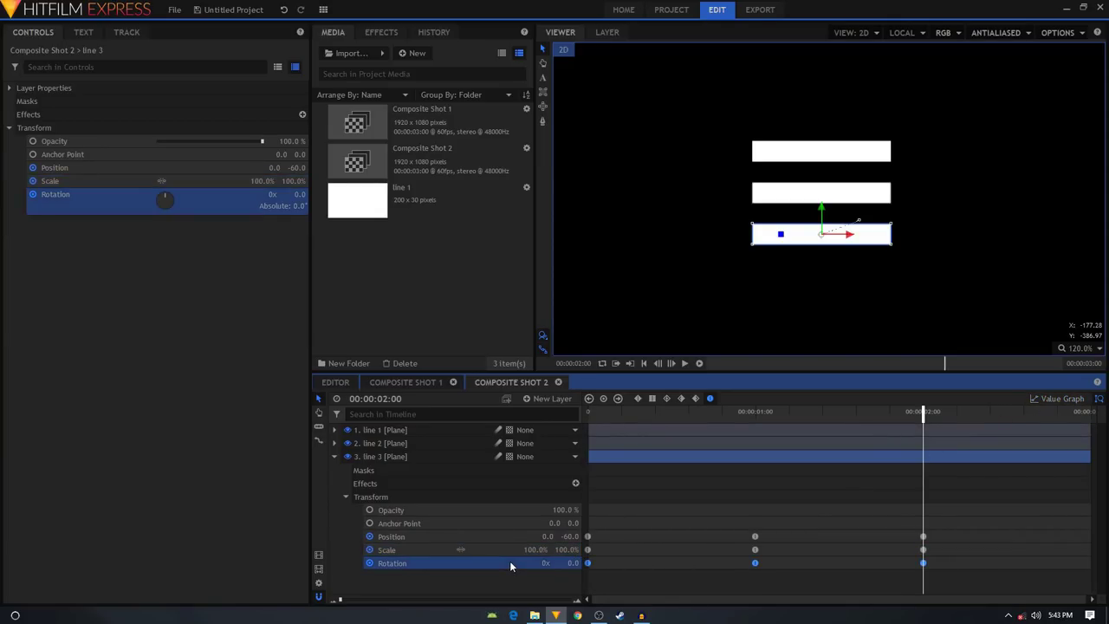
pyautogui.click(1057, 400)
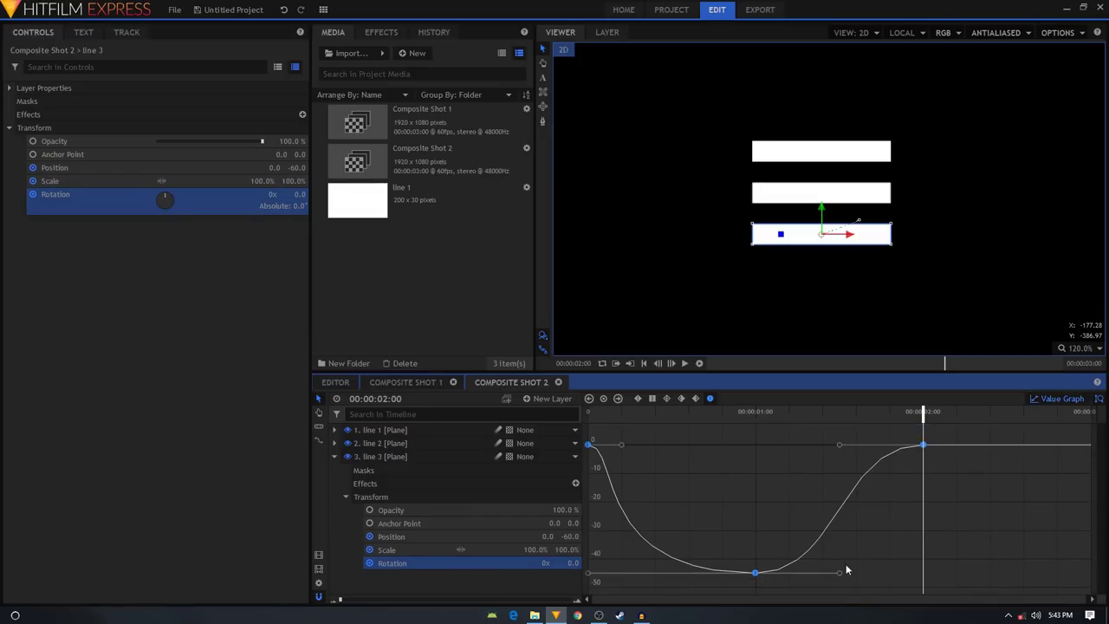
pyautogui.moveTo(839, 572); pyautogui.dragTo(791, 578)
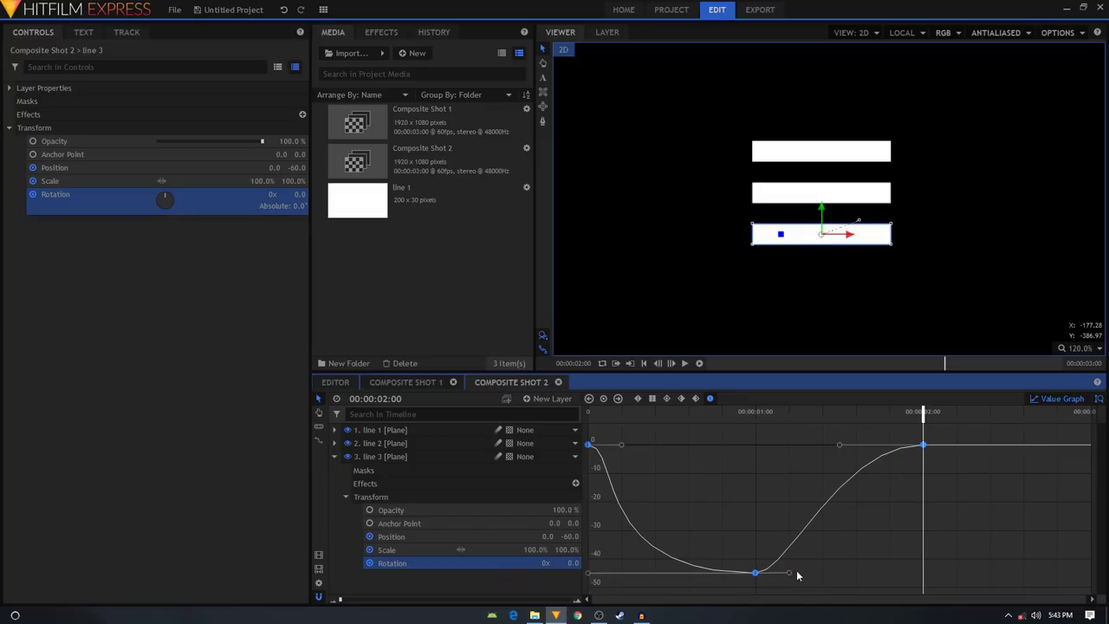
pyautogui.moveTo(840, 445); pyautogui.dragTo(738, 445)
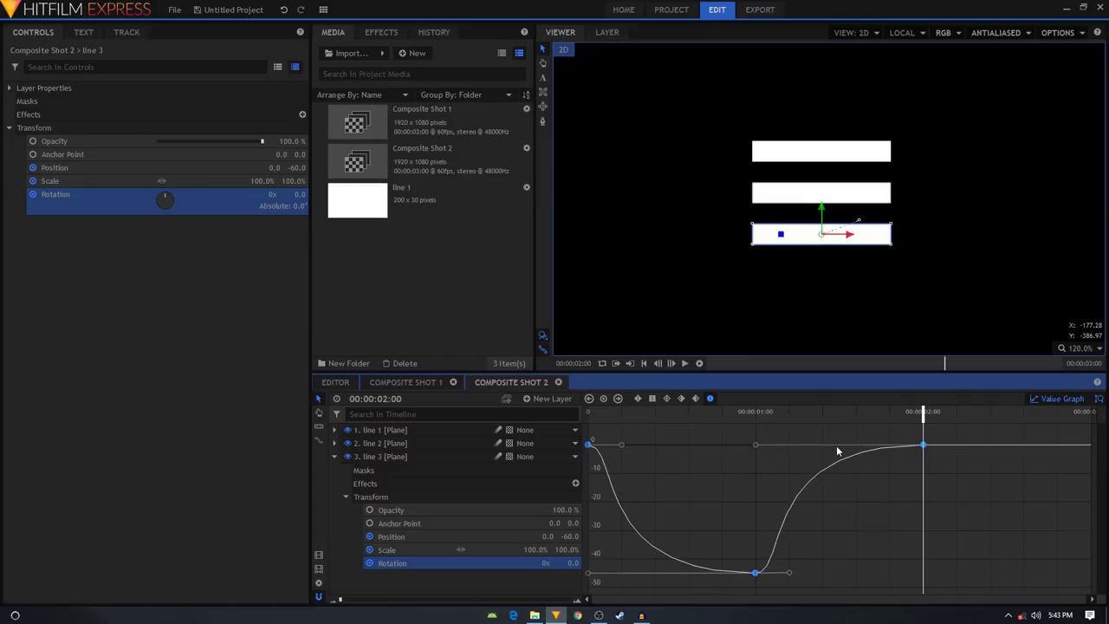
pyautogui.click(1062, 398)
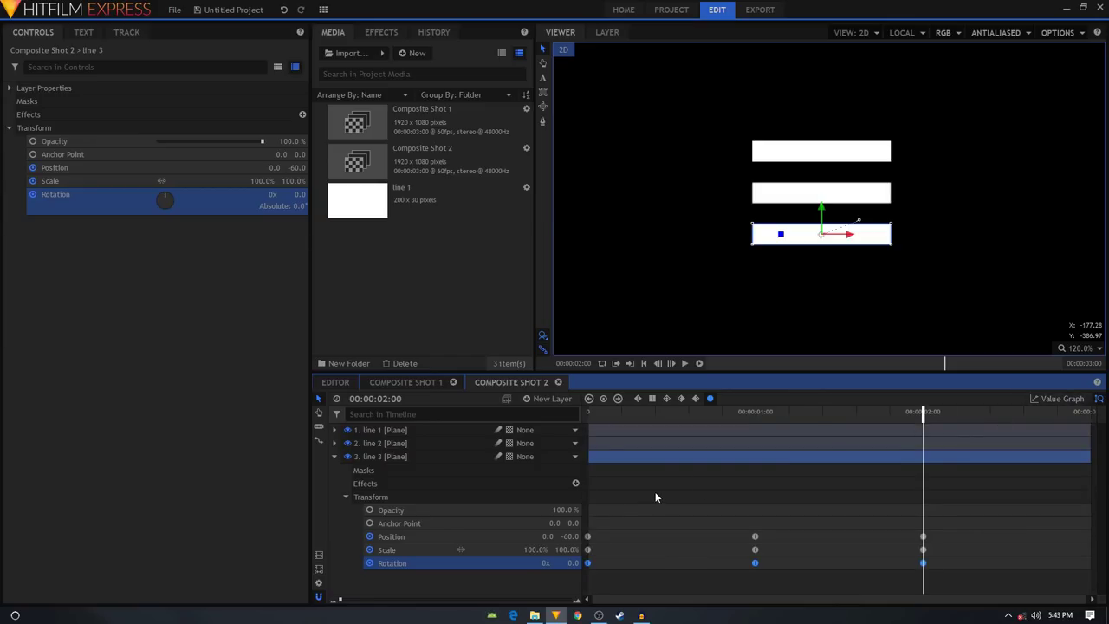
# - Preview the bars morphing into the arrow and back in Composite Shot 2
pyautogui.click(634, 574)
pyautogui.press('Home')
pyautogui.press('space')
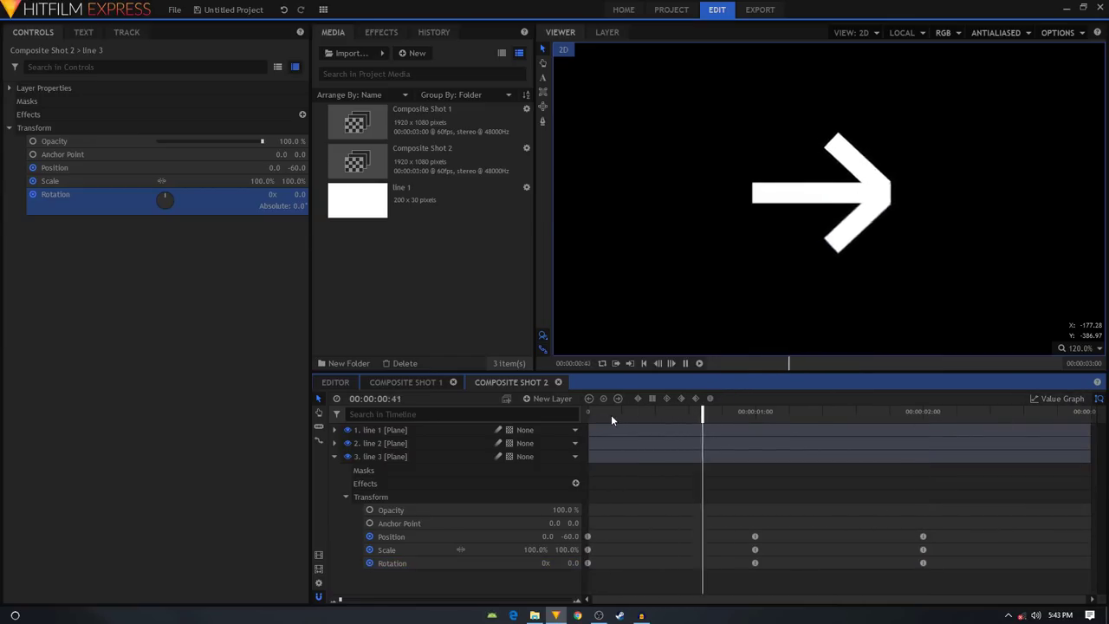
pyautogui.click(668, 414)
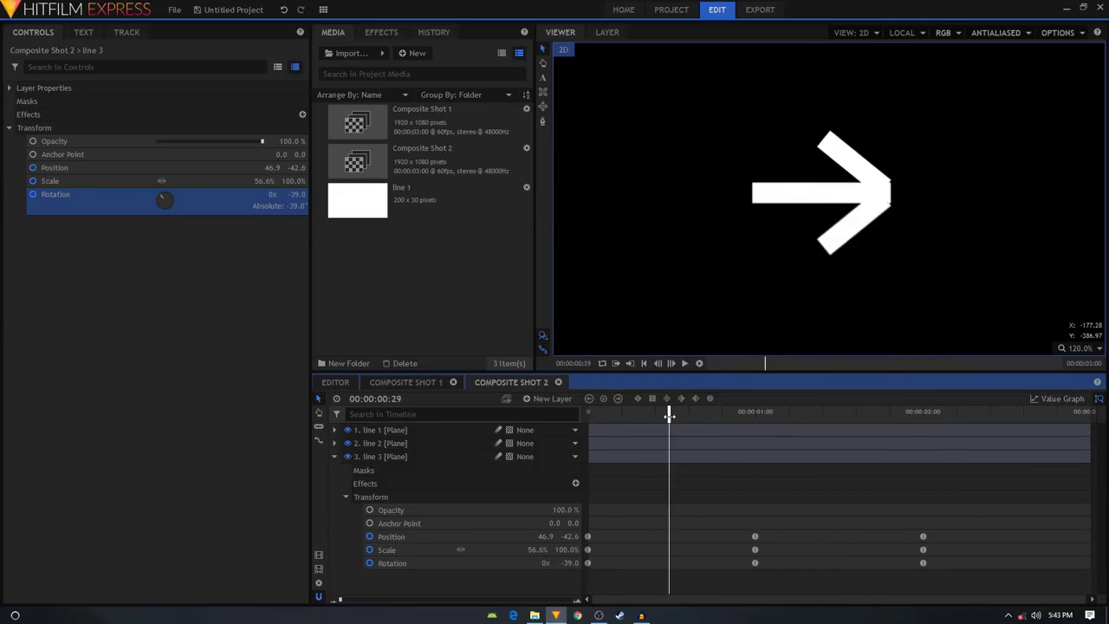
pyautogui.press('space')
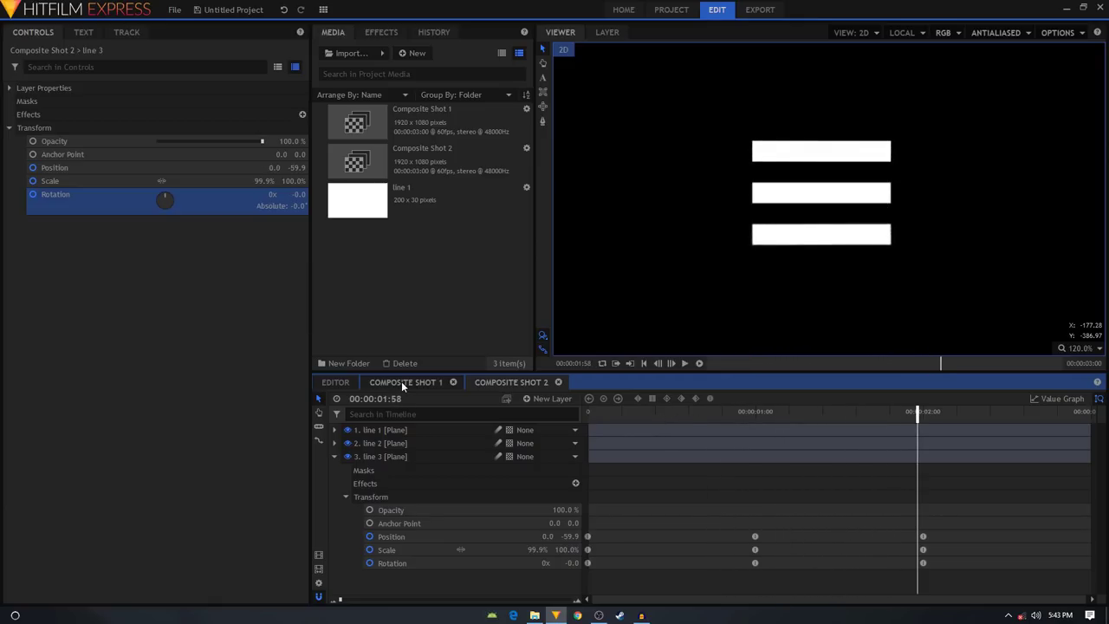
# - Switch to Composite Shot 1, enable looped playback and play the rotating animation from the start
pyautogui.click(401, 381)
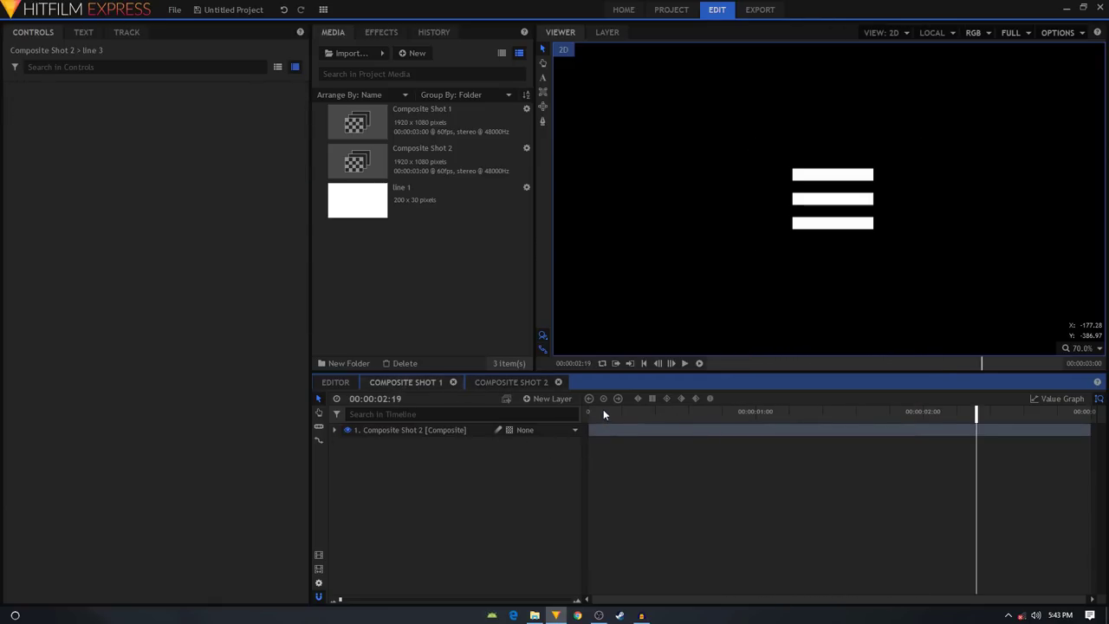
pyautogui.press('space')
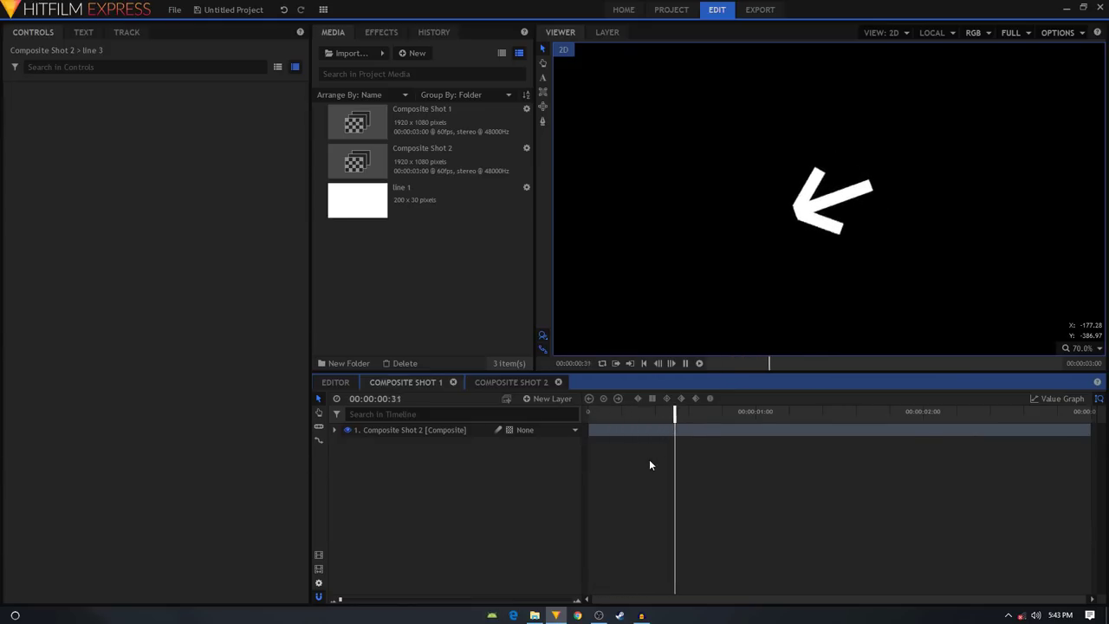
pyautogui.click(602, 363)
pyautogui.click(589, 410)
pyautogui.press('space')
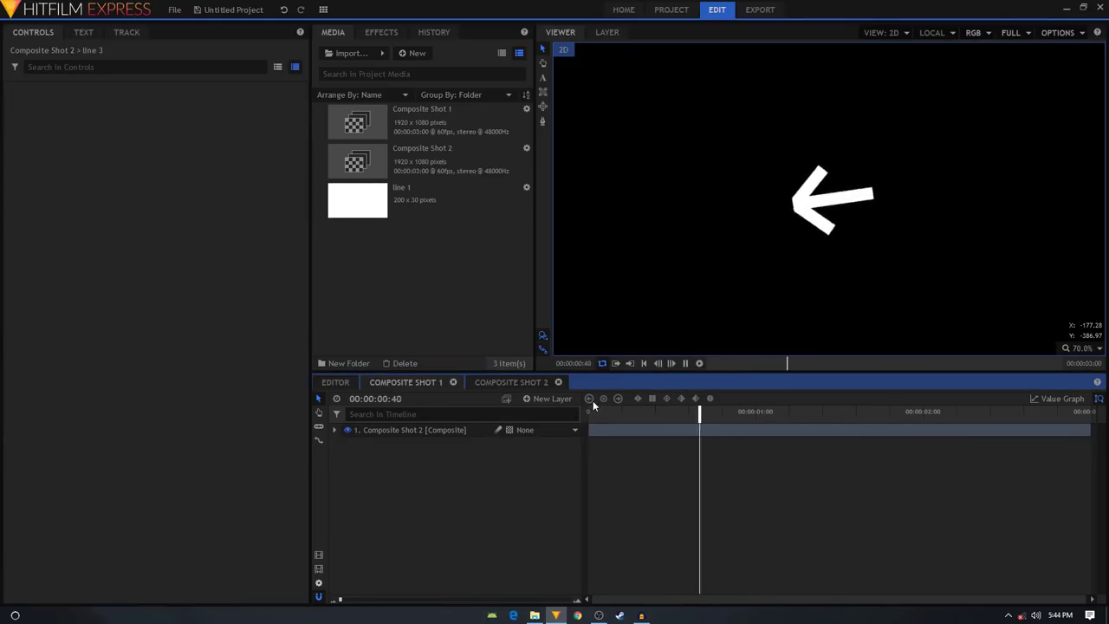